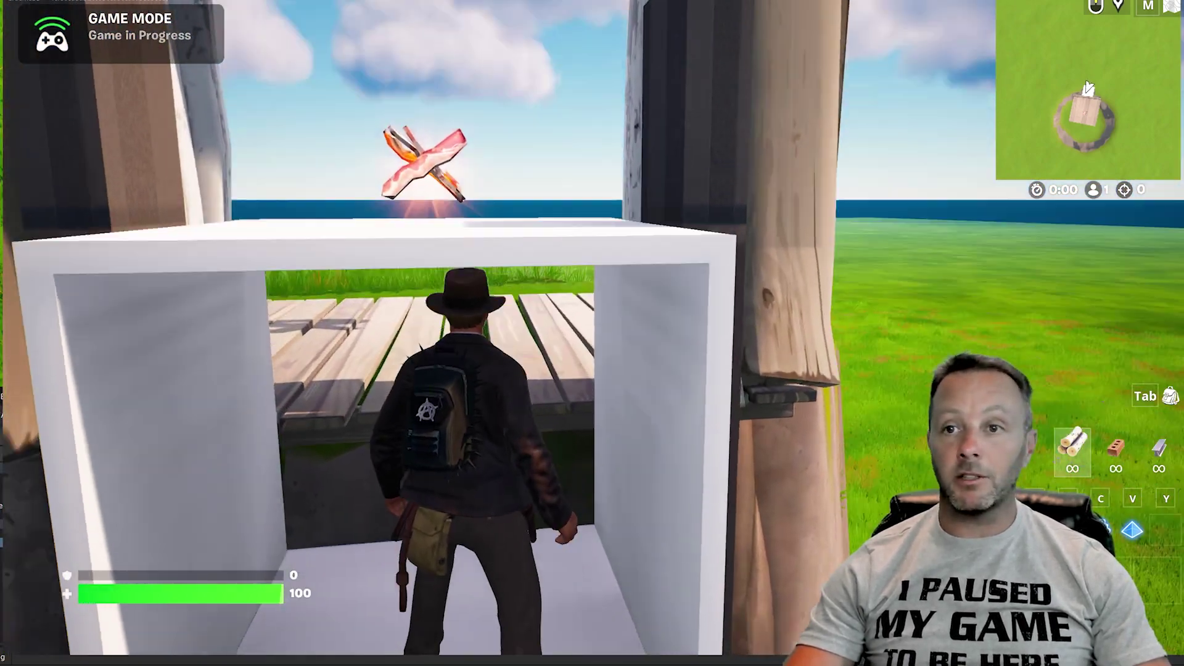
key(w)
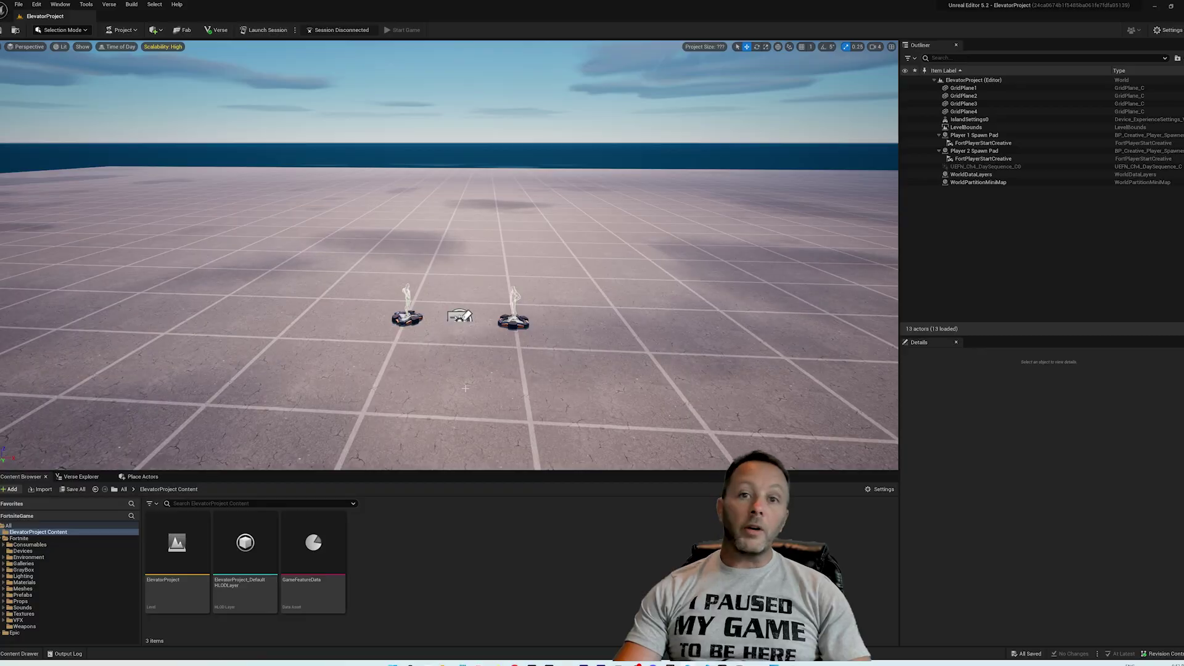
right_drag(476, 386, 460, 397)
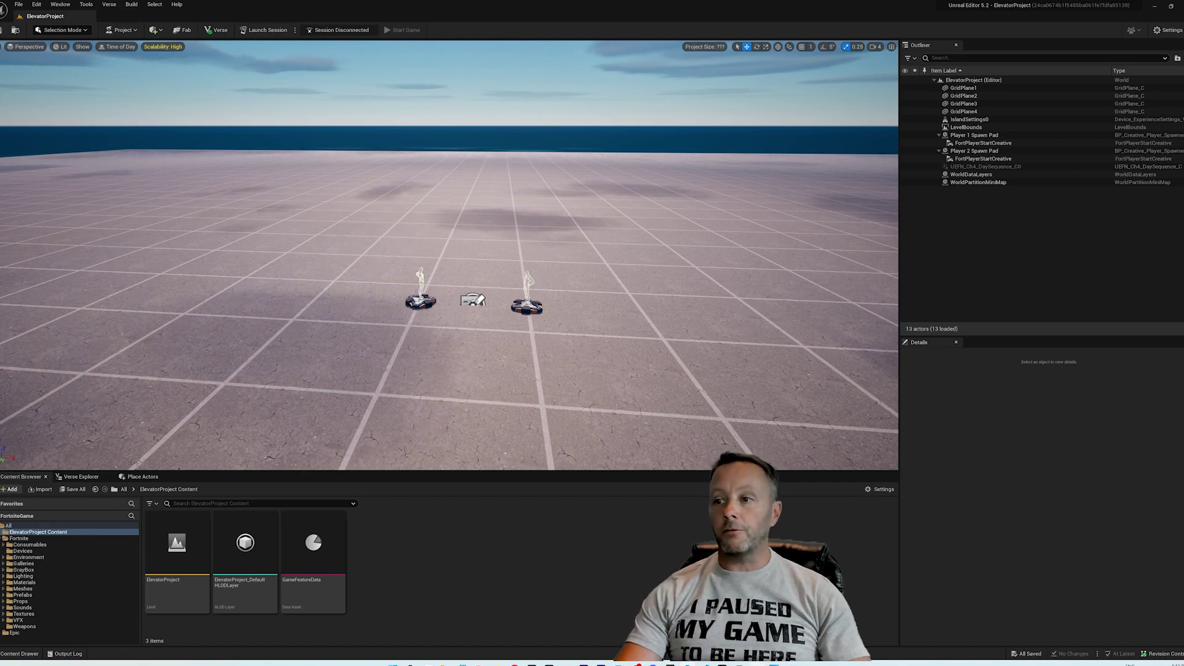
Step: Switch to Blender and delete the default camera and light from the scene, keeping the cube
key(alt+Tab)
scroll(556, 366, up, 4)
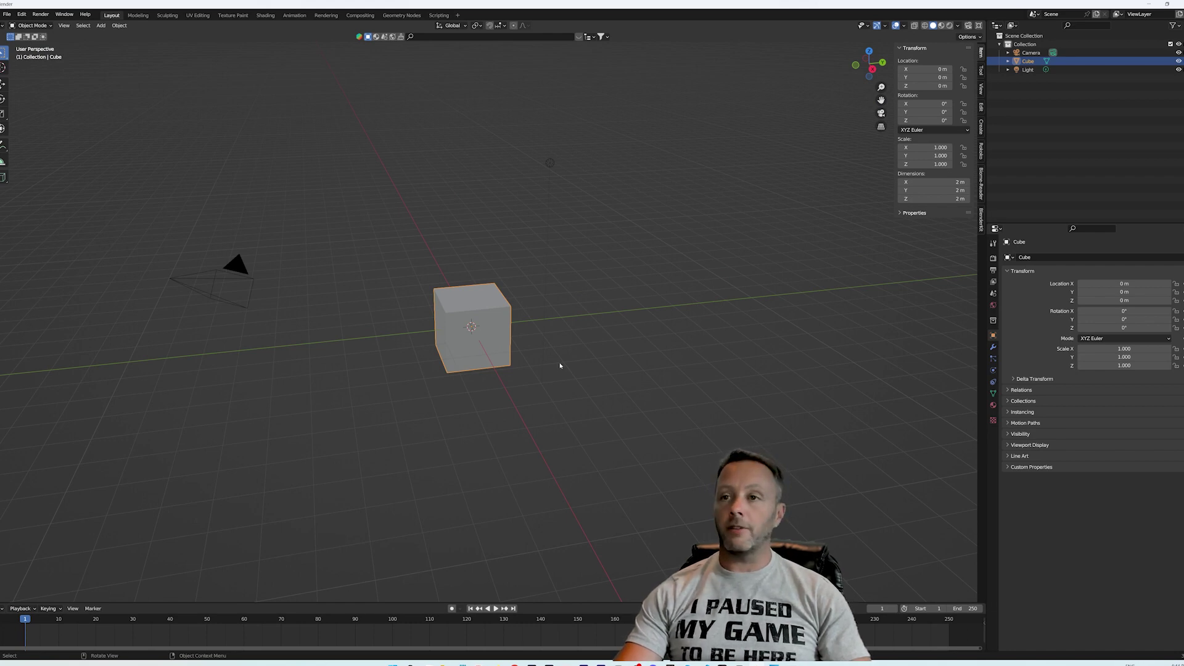
right_click(557, 363)
click(613, 330)
mouse_move(616, 336)
middle_down()
mouse_move(569, 334)
mouse_move(608, 338)
middle_up()
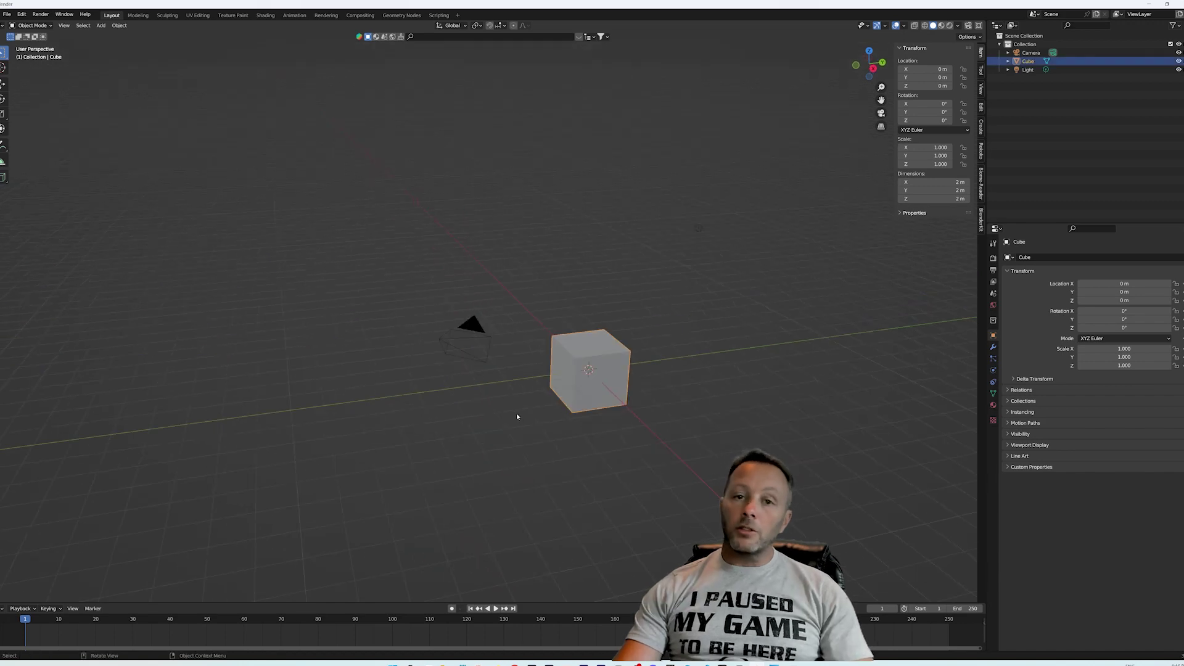
middle_drag(516, 415, 834, 411)
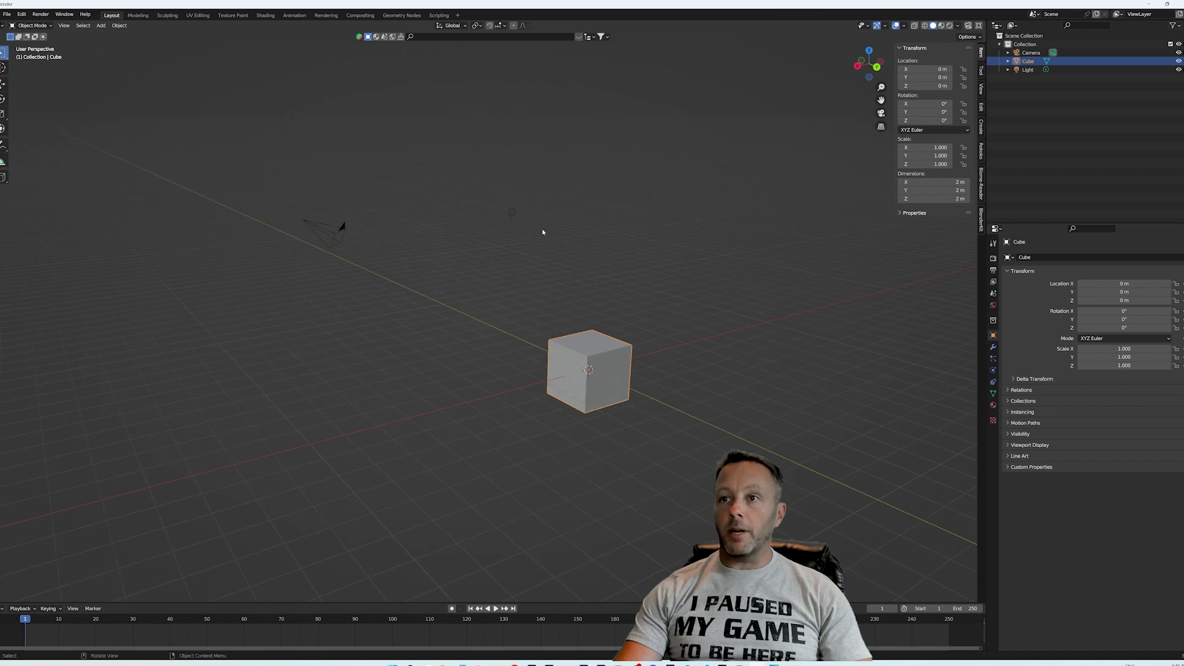
click(514, 216)
click(324, 230)
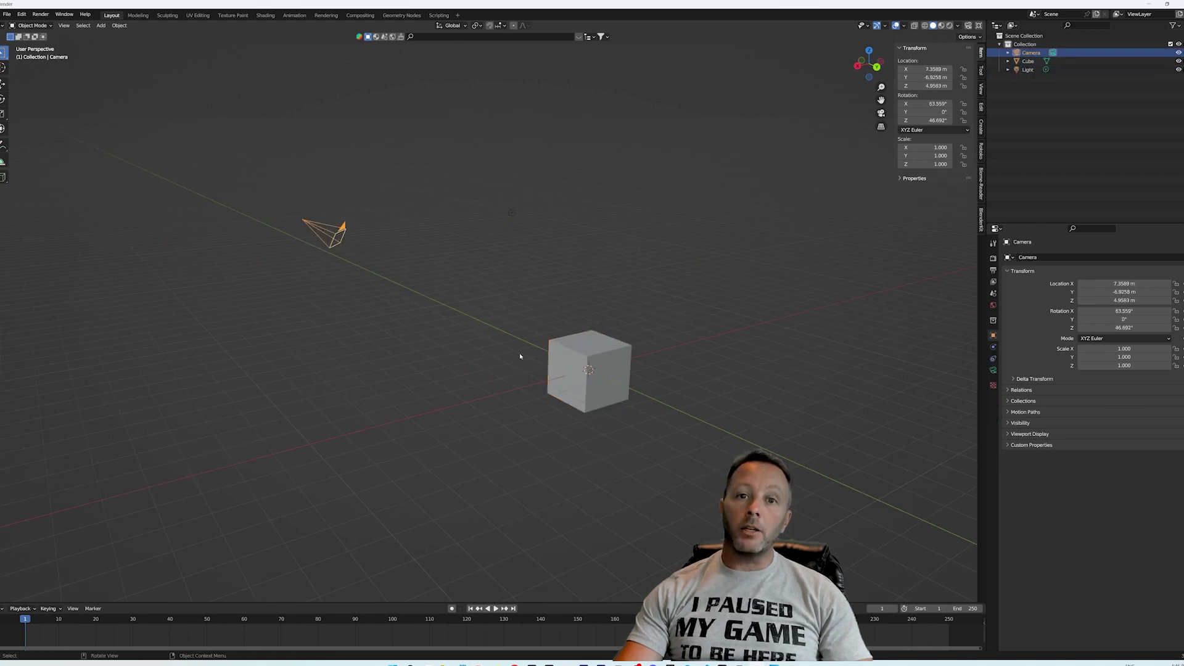
click(570, 349)
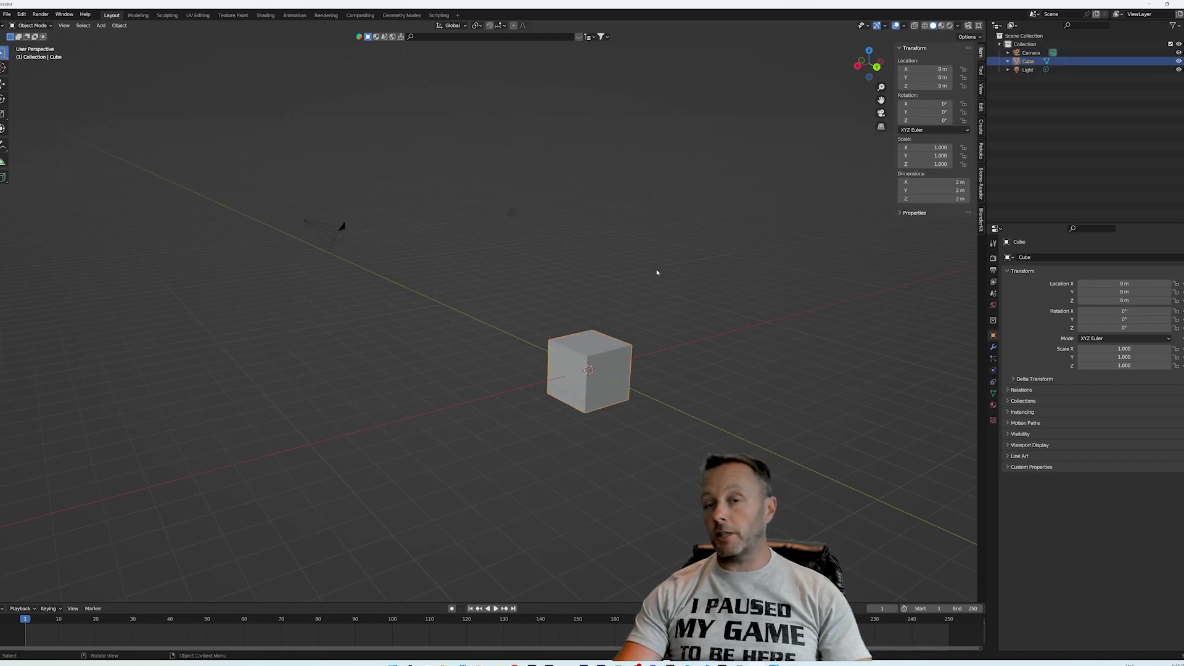
click(512, 213)
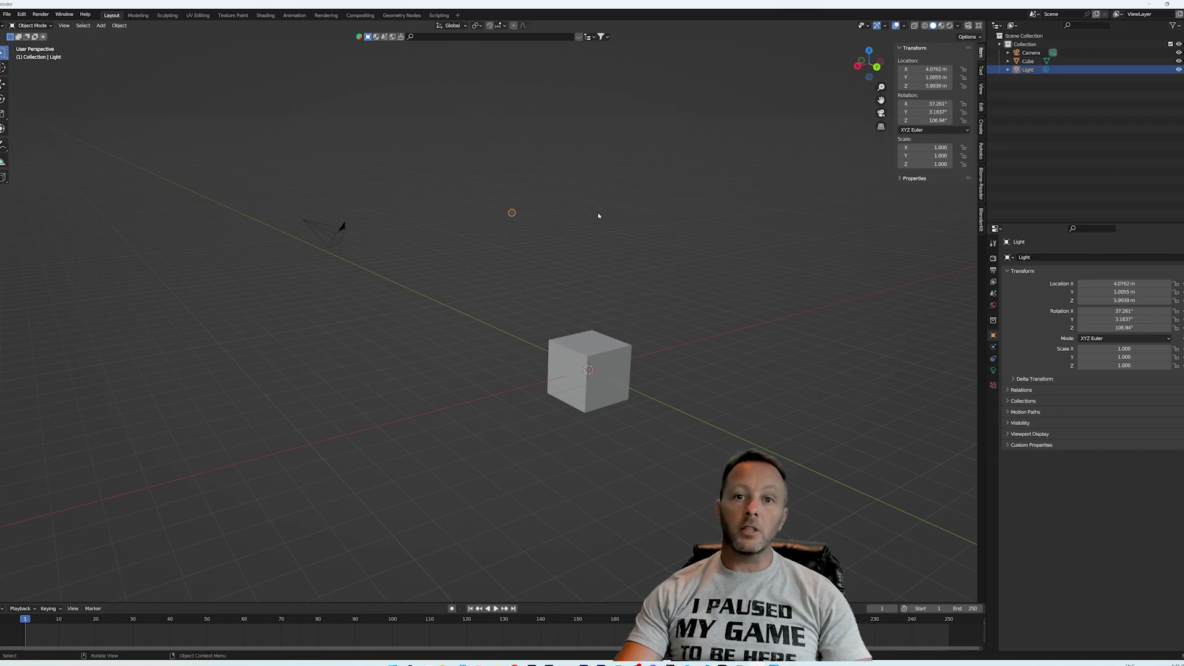
click(343, 228)
key(Delete)
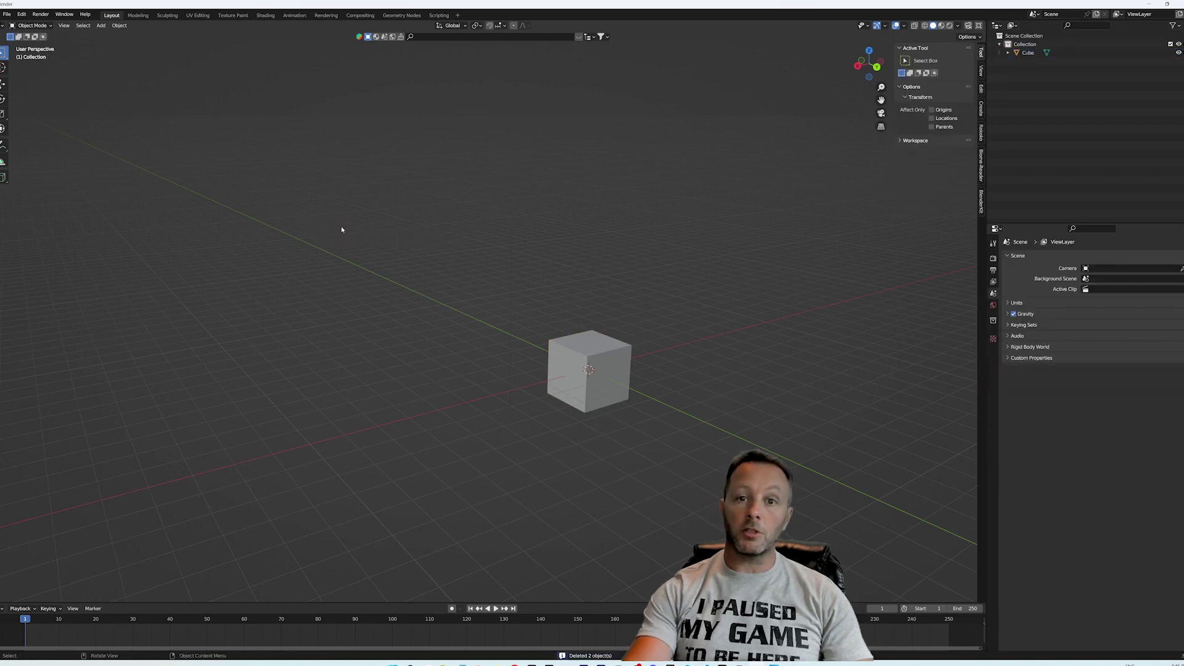
Step: Set the cube's Z location to 1 m so that it rests on the ground plane
click(607, 346)
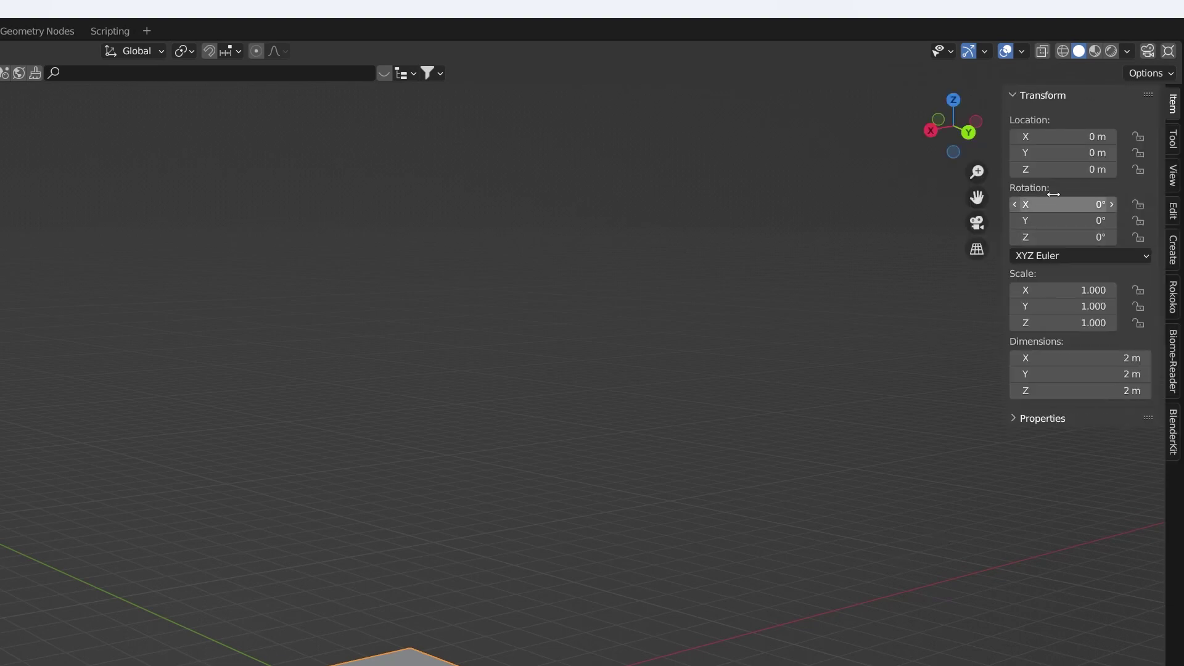
click(1060, 173)
text(1)
key(Return)
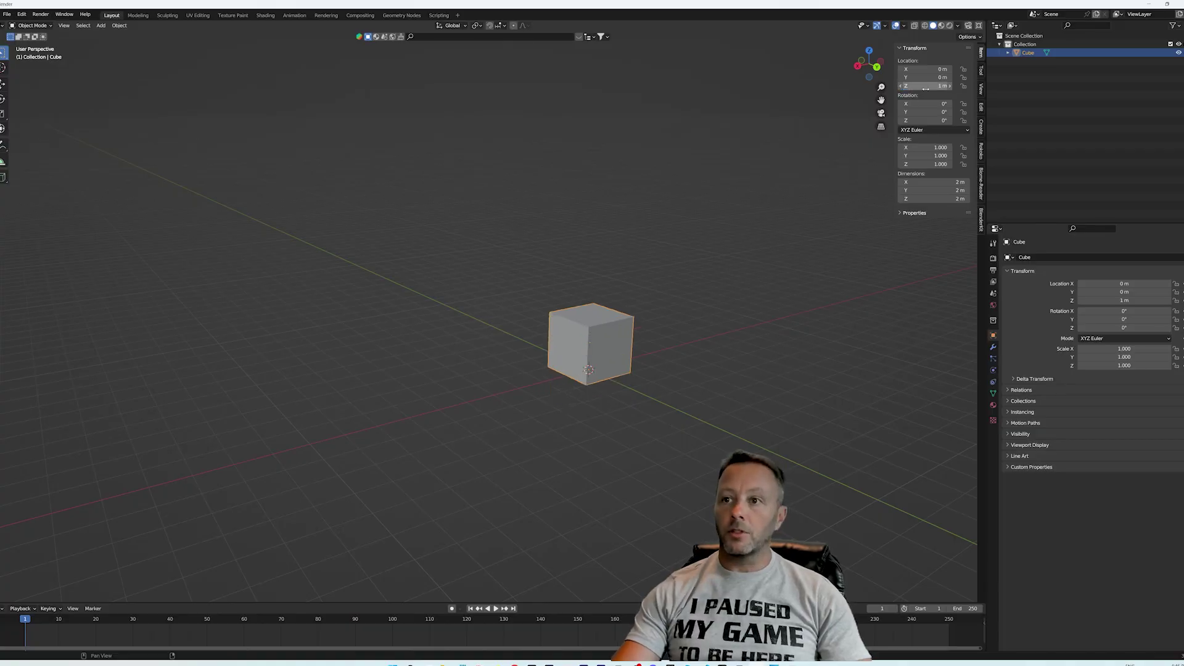
Step: Enter Edit Mode on the cube with face selection and delete the face on the positive Y side
scroll(709, 344, up, 5)
shift+middle_drag(805, 354, 478, 270)
middle_drag(530, 311, 569, 310)
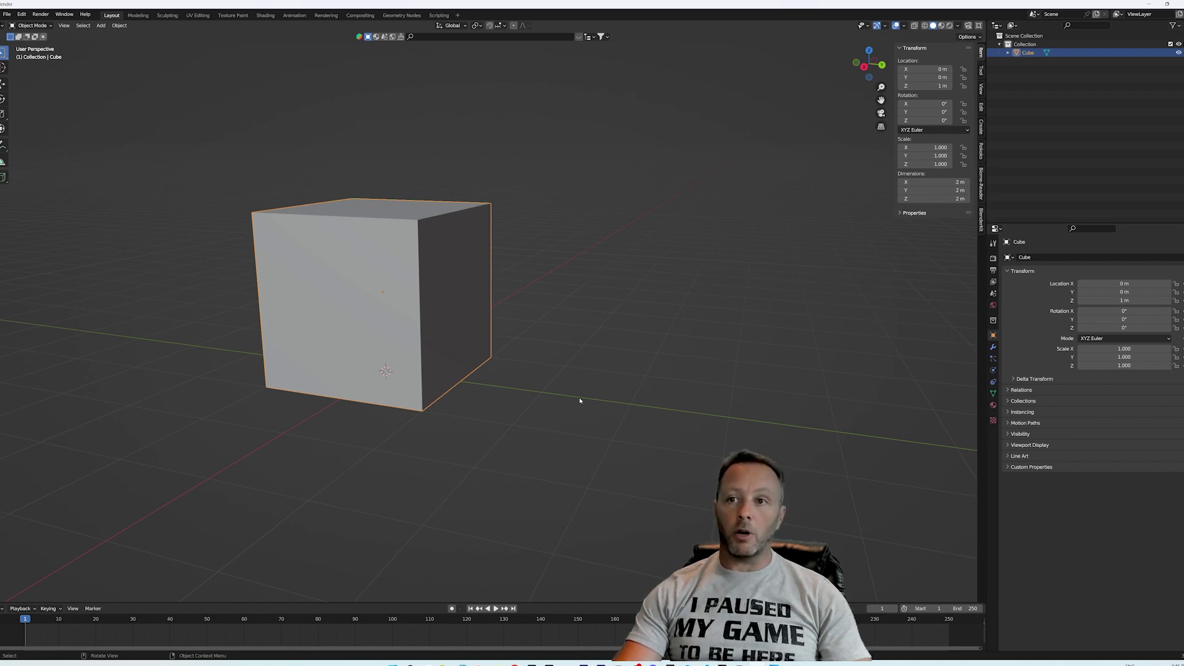
middle_drag(579, 397, 630, 402)
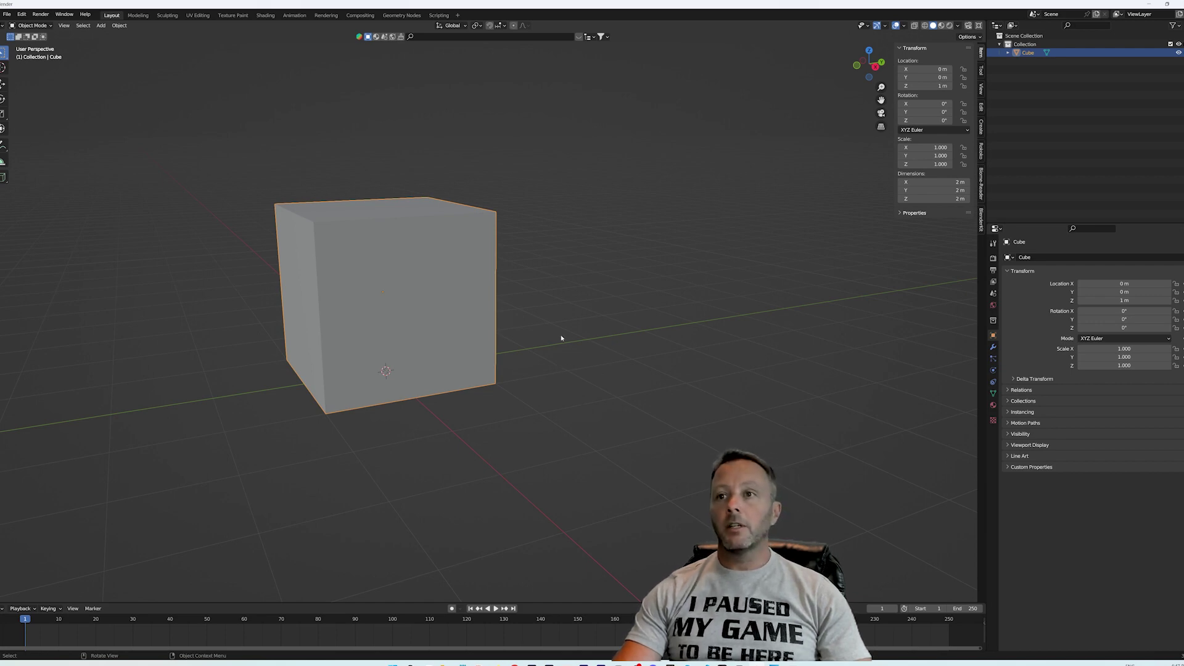
middle_drag(562, 338, 568, 380)
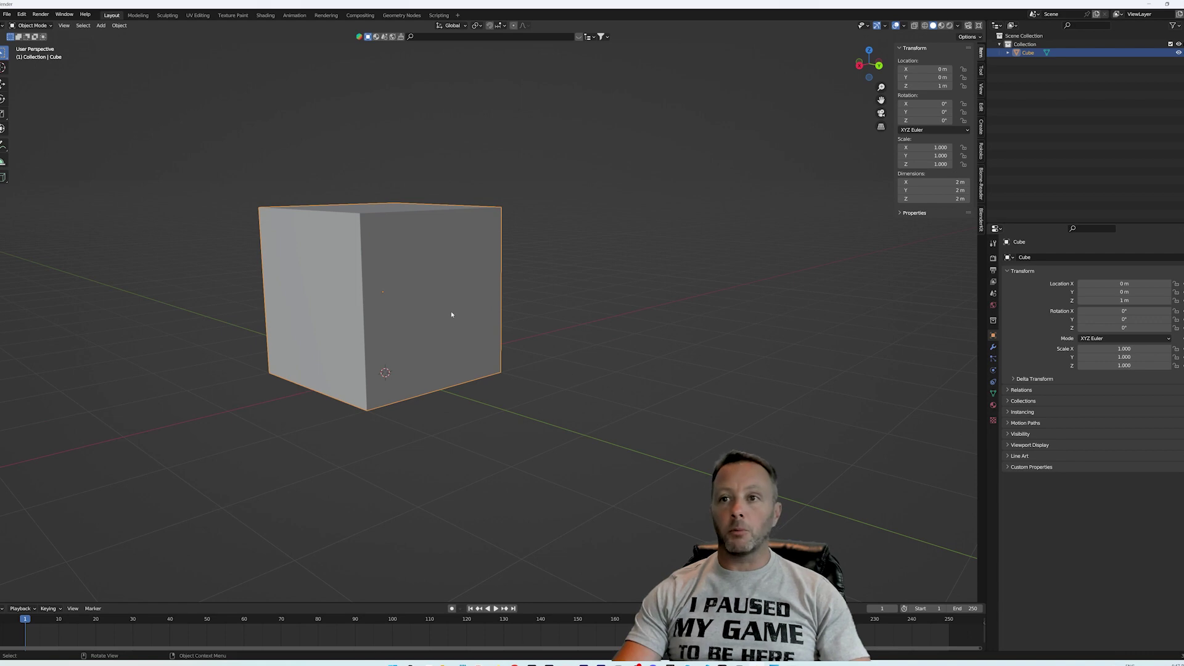
key(Tab)
mouse_move(476, 405)
middle_down()
mouse_move(499, 415)
mouse_move(473, 413)
middle_up()
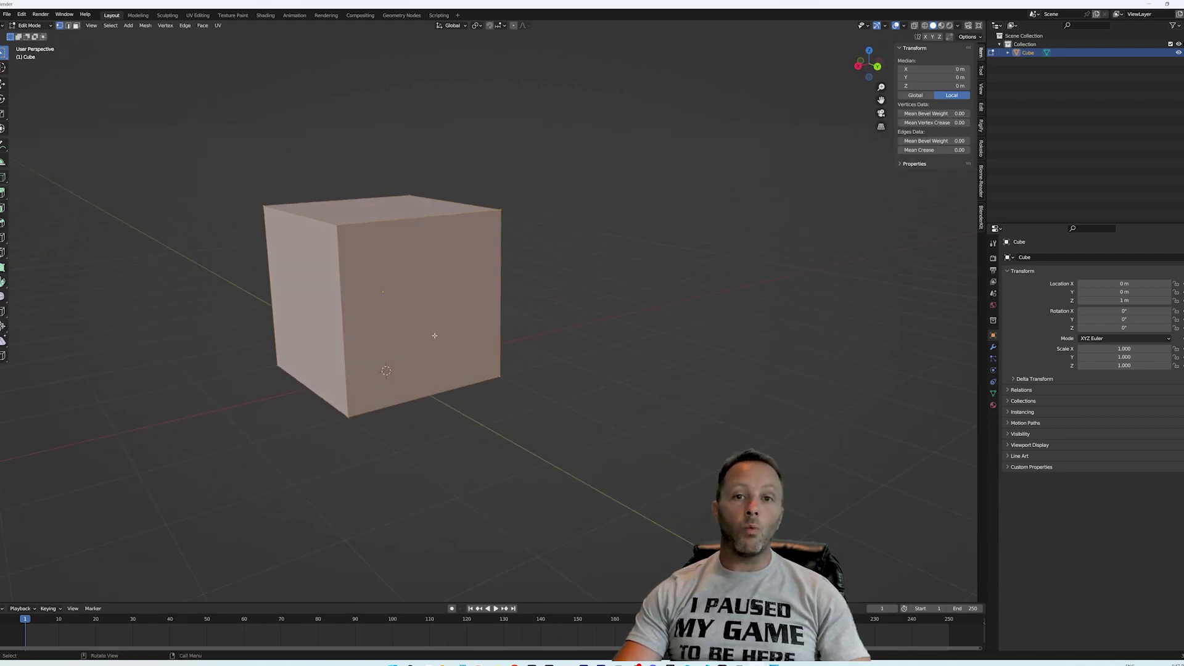
mouse_move(469, 408)
middle_down()
mouse_move(571, 401)
mouse_move(449, 391)
mouse_move(464, 404)
middle_up()
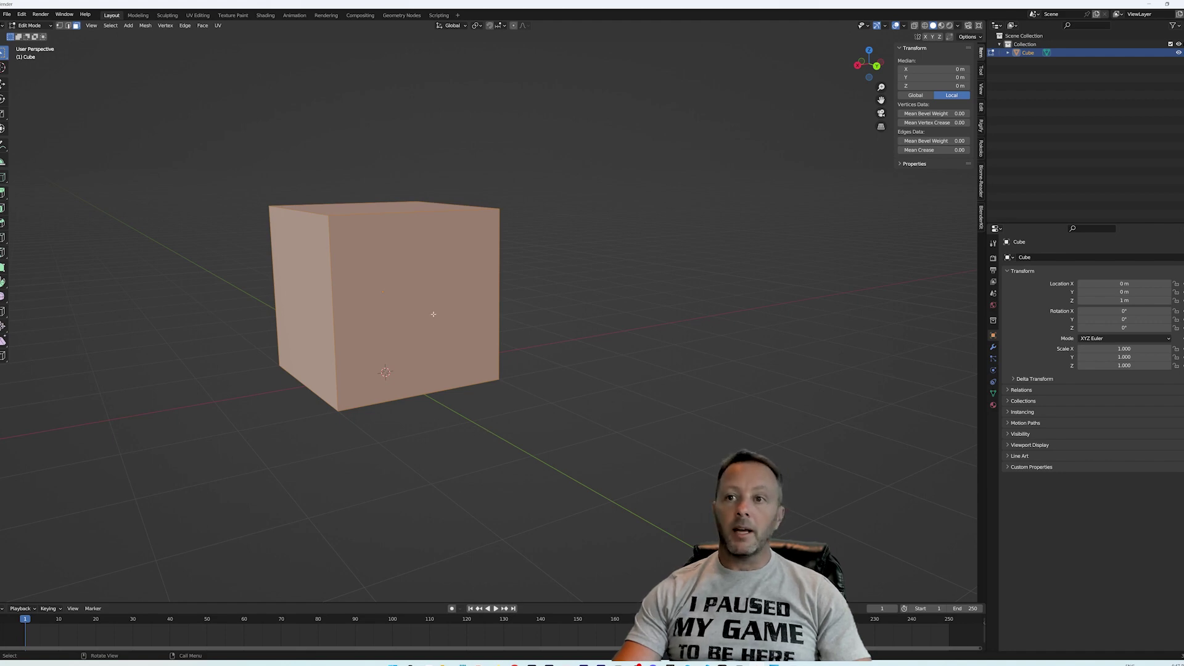
click(423, 286)
middle_drag(407, 350, 434, 331)
key(x)
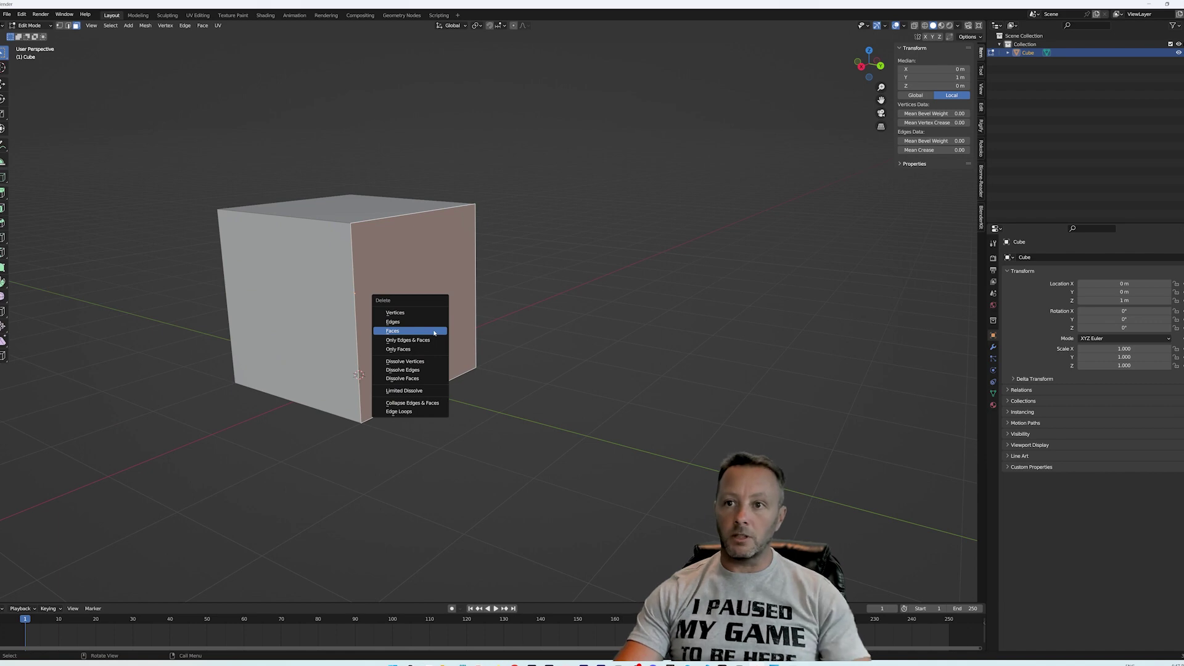
click(434, 331)
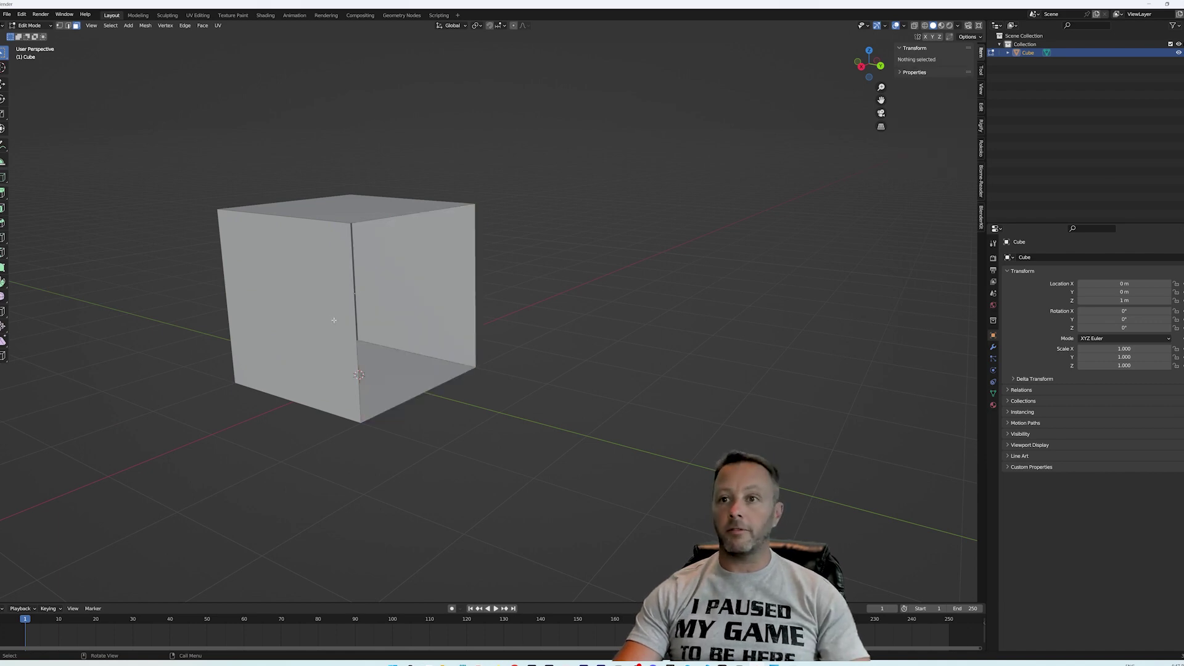
Step: Inset the cube's negative Y face, opposite the open side, by about 0.09 m
mouse_move(434, 333)
middle_down()
mouse_move(405, 323)
mouse_move(415, 336)
middle_up()
click(350, 375)
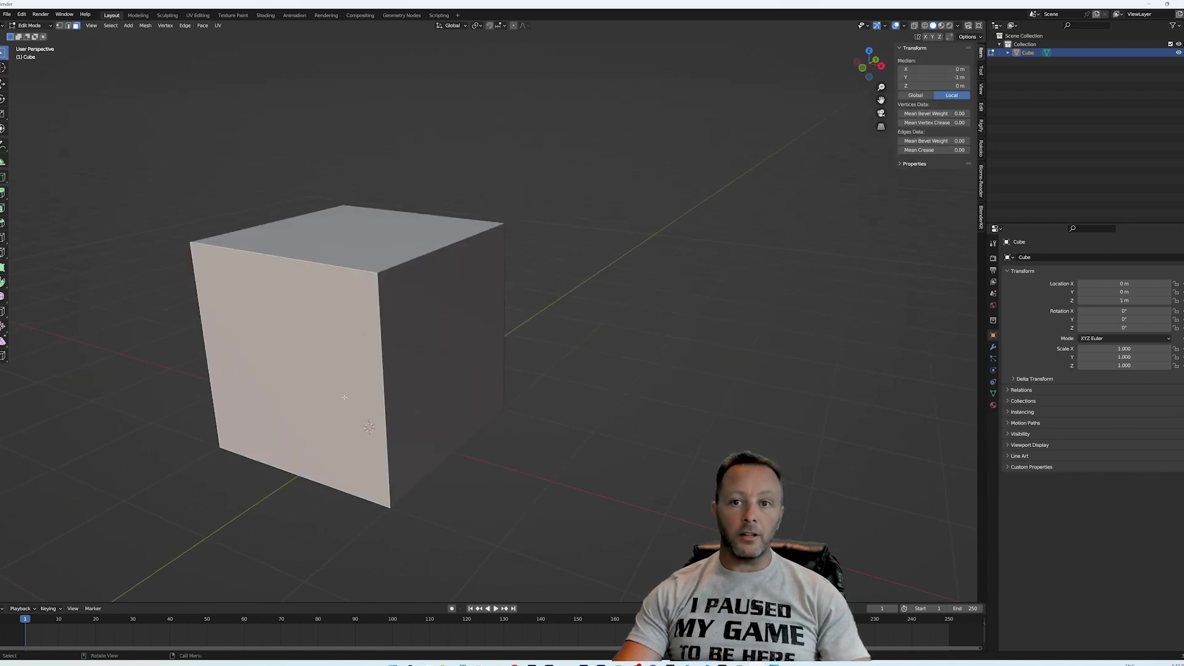
key(i)
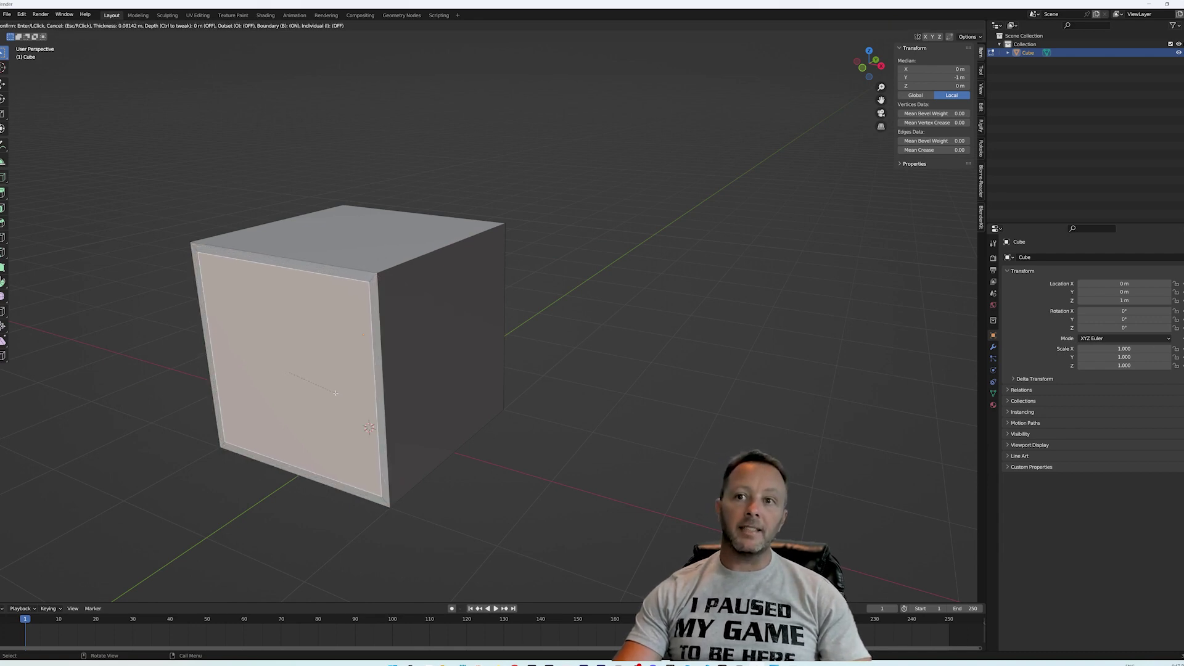
click(335, 393)
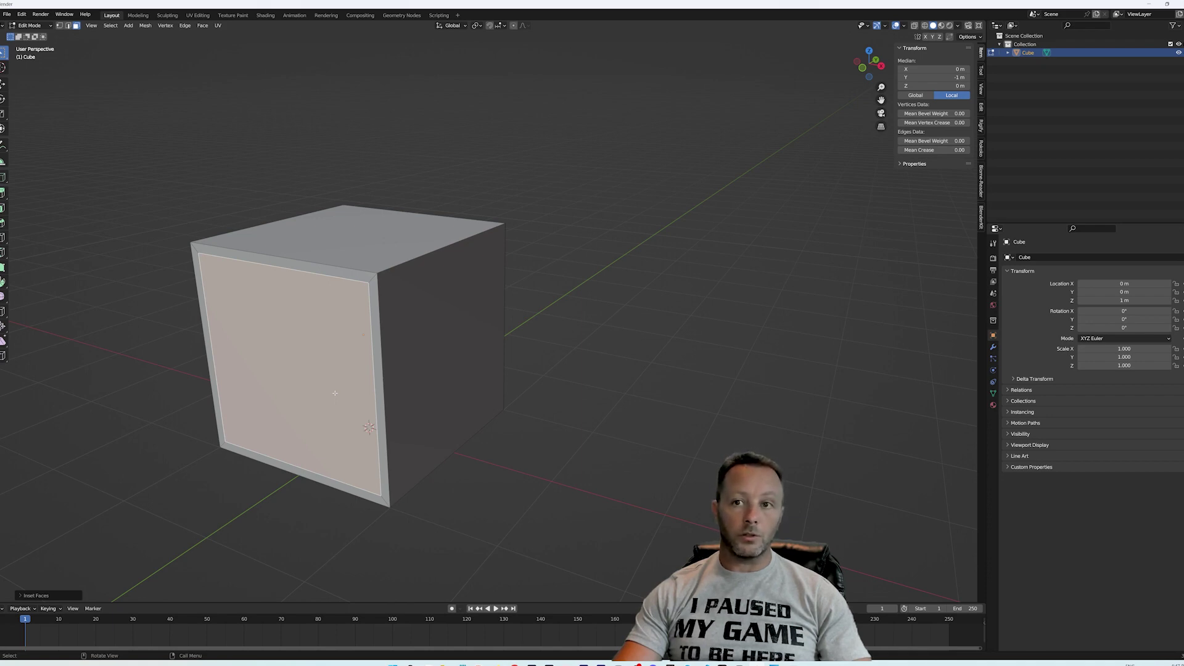
Step: Extrude the inset face about 2.09 m along Y through the cube, slightly past the open side
mouse_move(386, 375)
middle_down()
mouse_move(444, 372)
mouse_move(354, 372)
mouse_move(400, 365)
middle_up()
key(e)
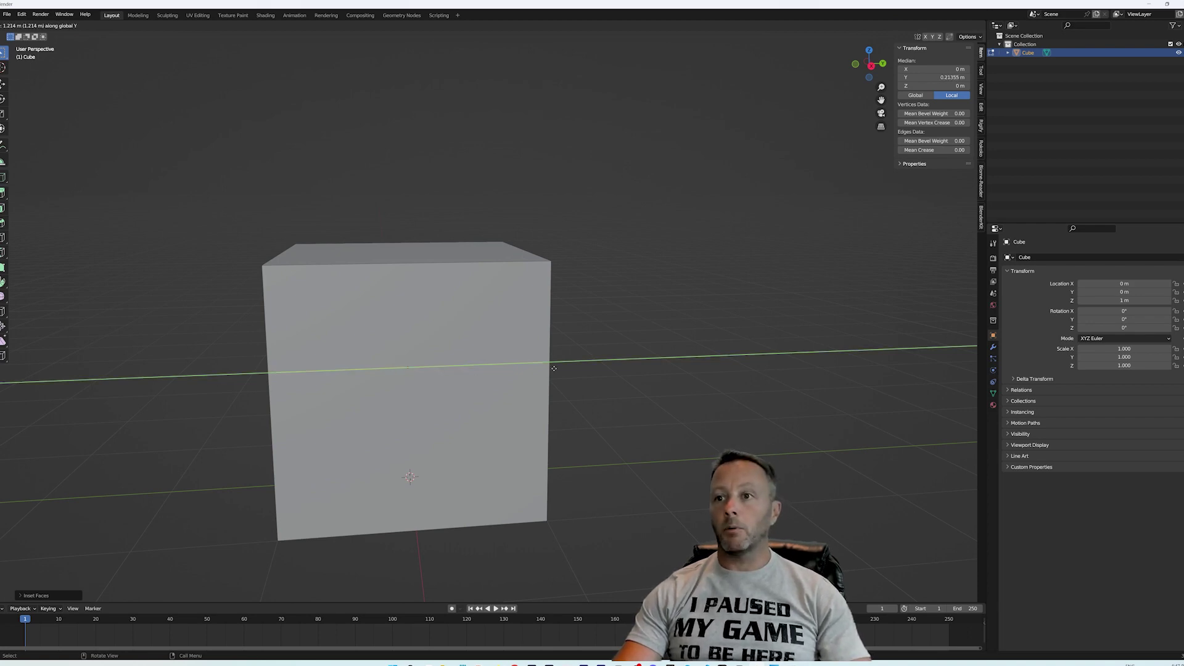
click(642, 369)
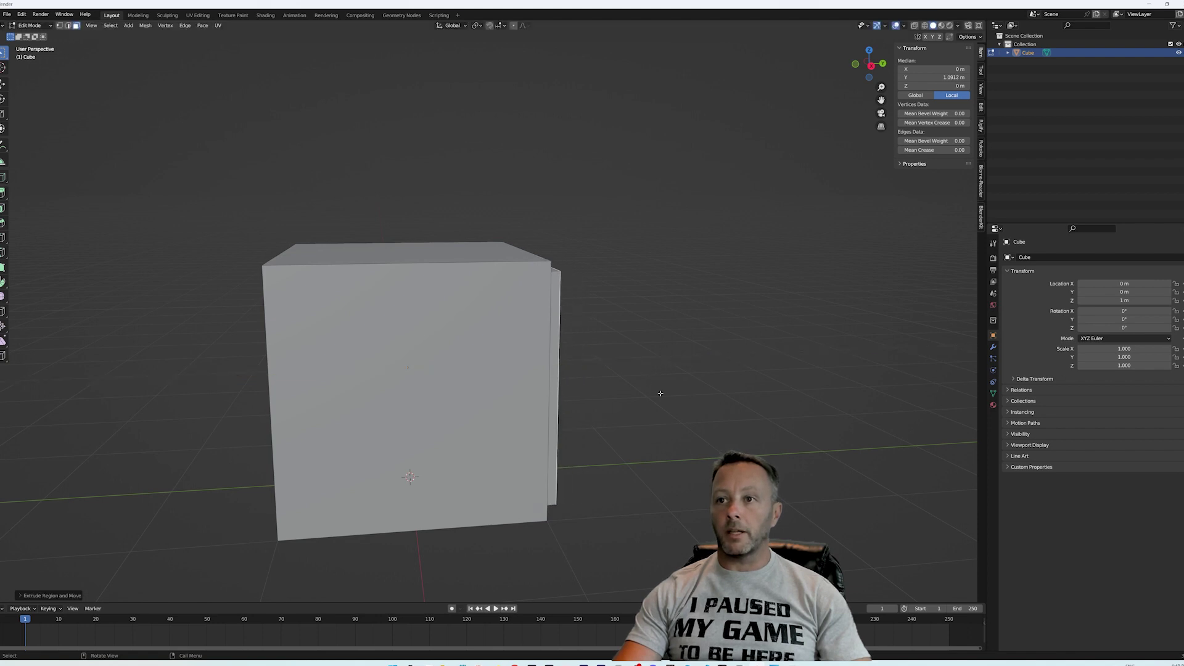
Step: Move the extruded face back along Y by about 0.09 m, flush with the cube's open side
middle_drag(660, 396, 602, 467)
scroll(602, 468, up, 4)
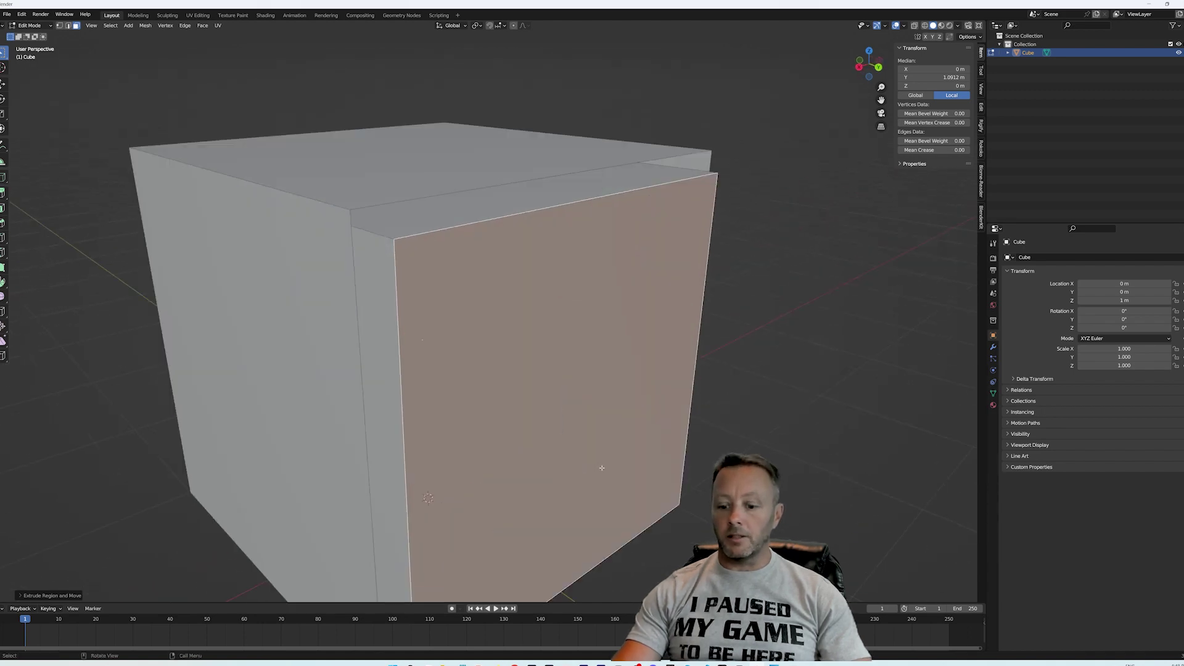
key(KP_3)
scroll(602, 468, up, 4)
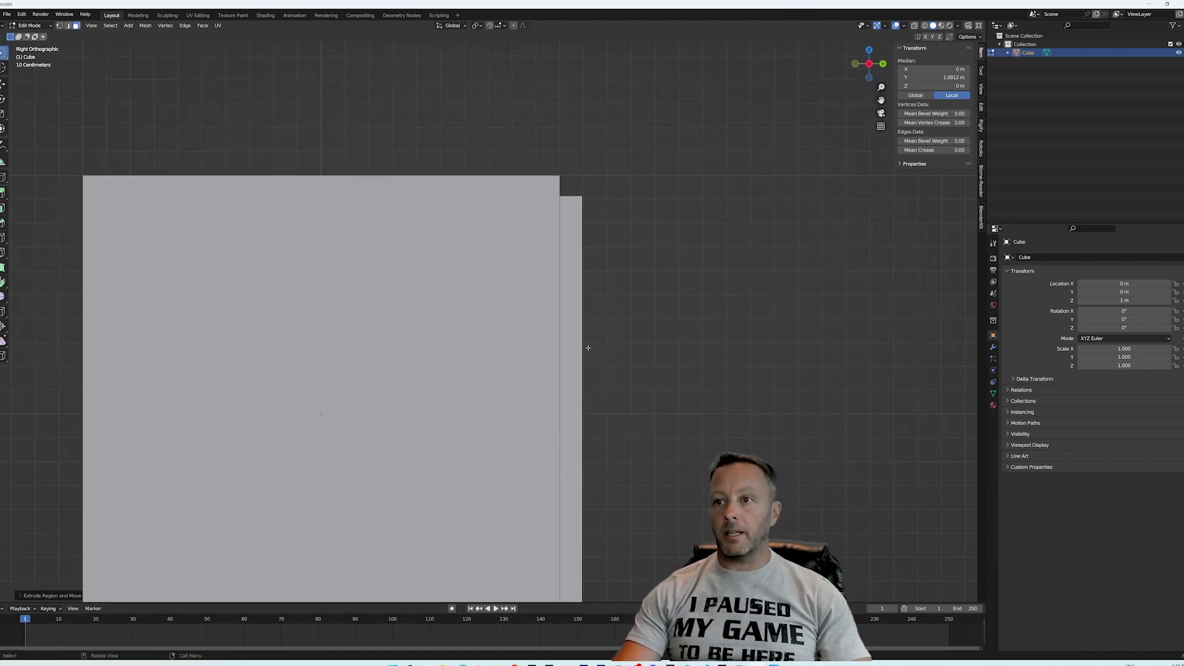
key(g)
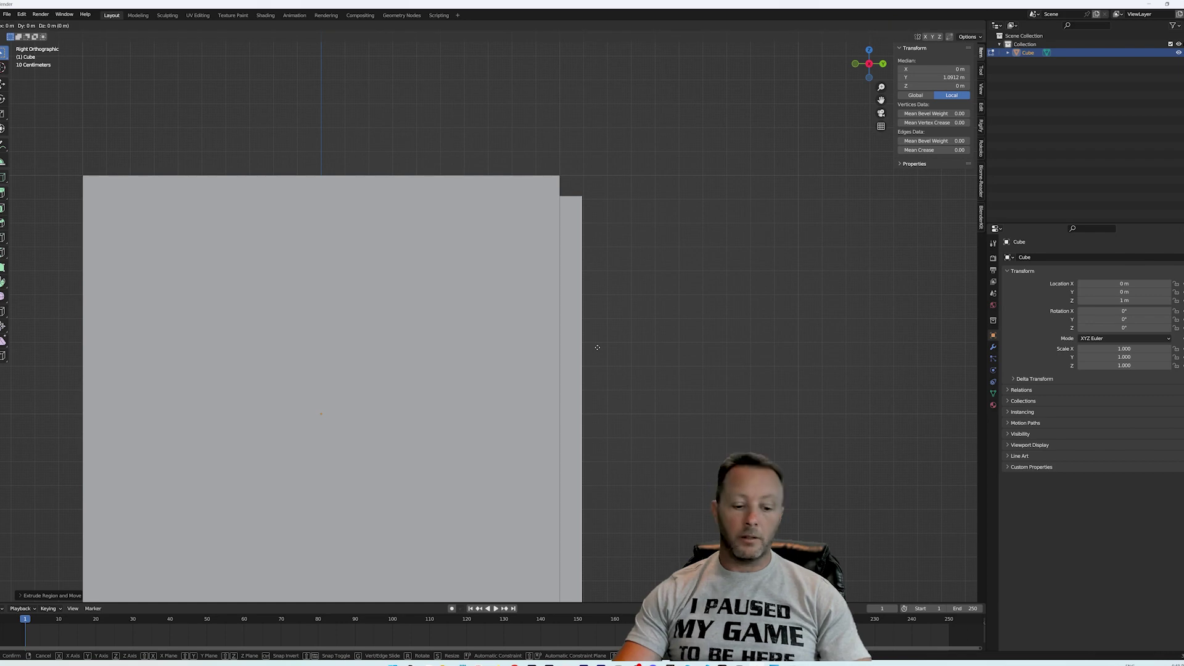
key(y)
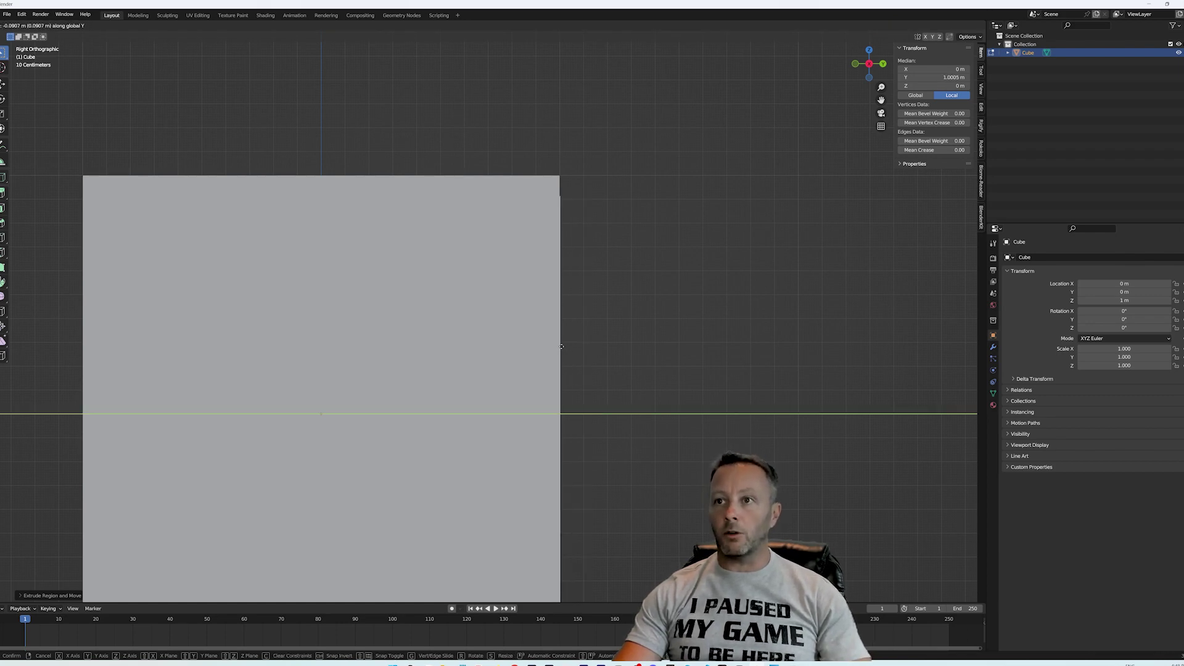
click(556, 347)
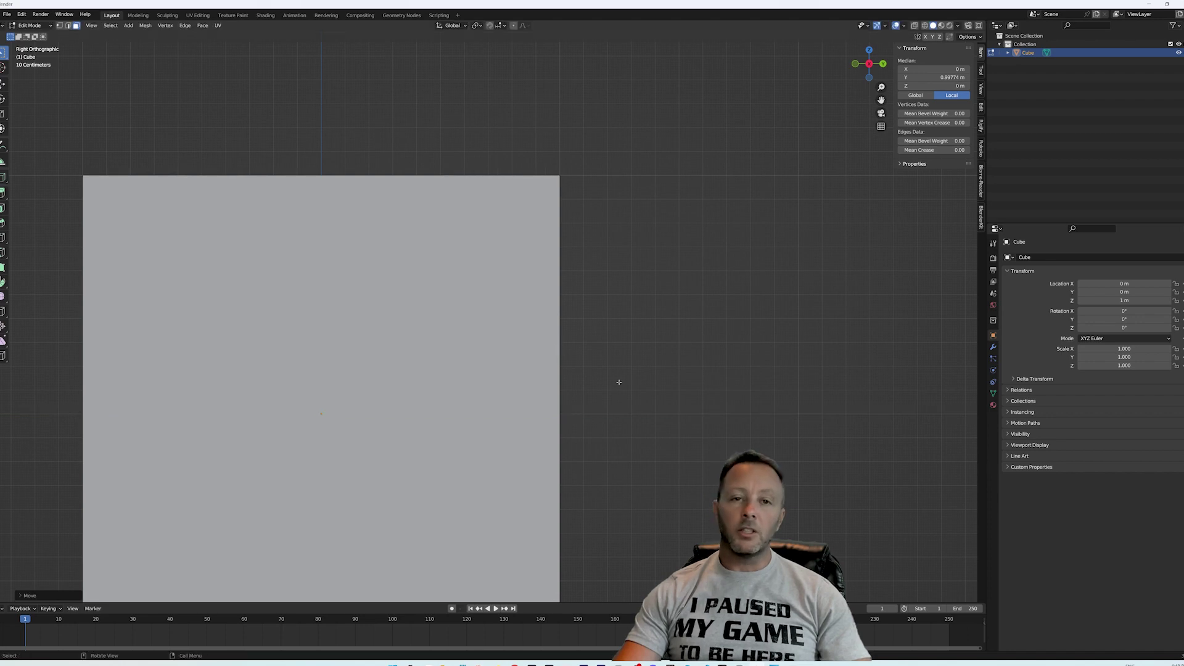
Step: Delete the extruded inner face at the positive Y side to open the passage through the cube
middle_drag(638, 395, 697, 404)
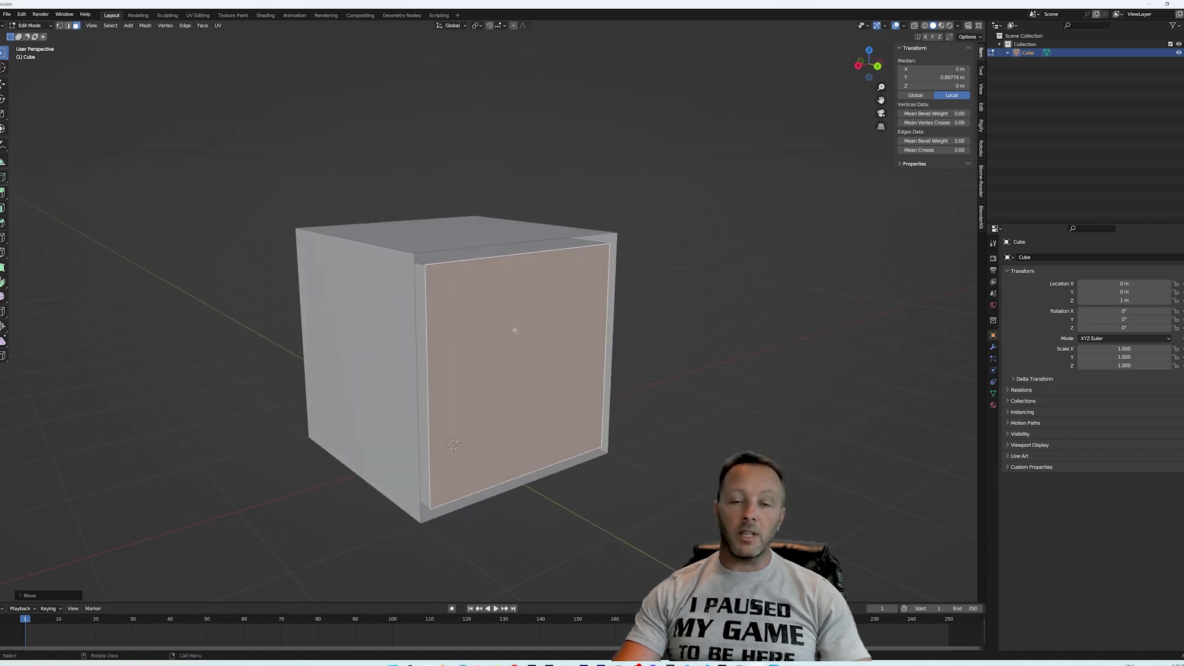
click(655, 336)
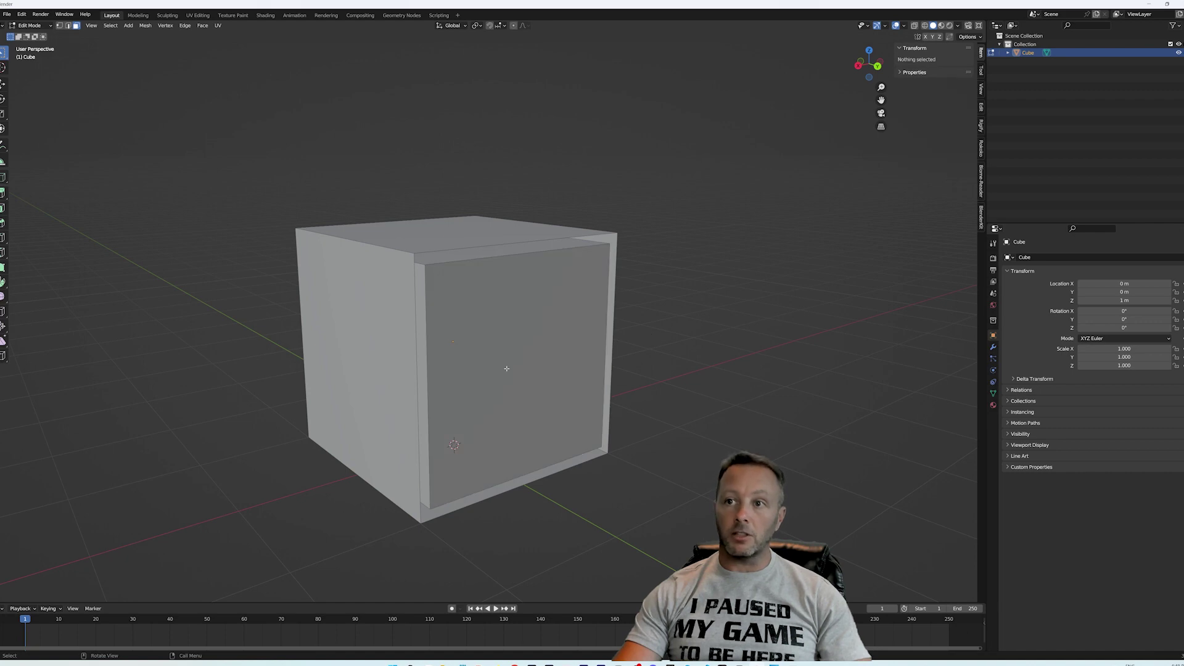
click(506, 368)
key(x)
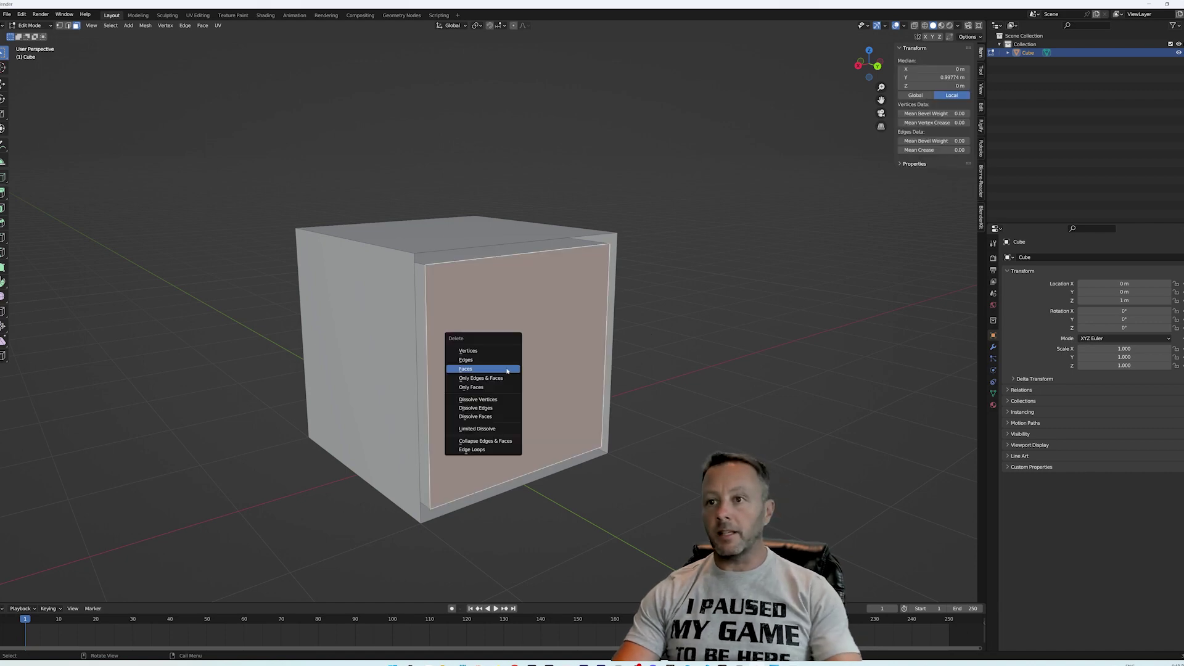
click(507, 369)
Step: Fill the gaps along the negative X side and the top of the rim at the cube's positive Y opening with faces
middle_drag(478, 364, 635, 261)
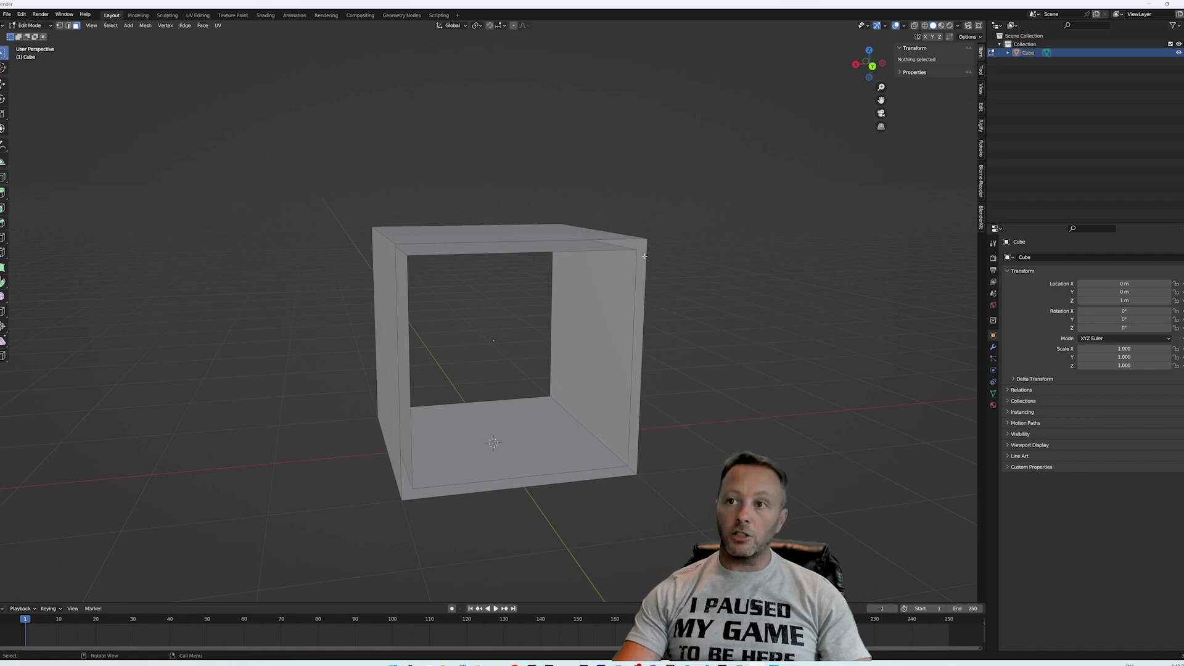
scroll(701, 412, up, 3)
shift+middle_drag(749, 412, 697, 399)
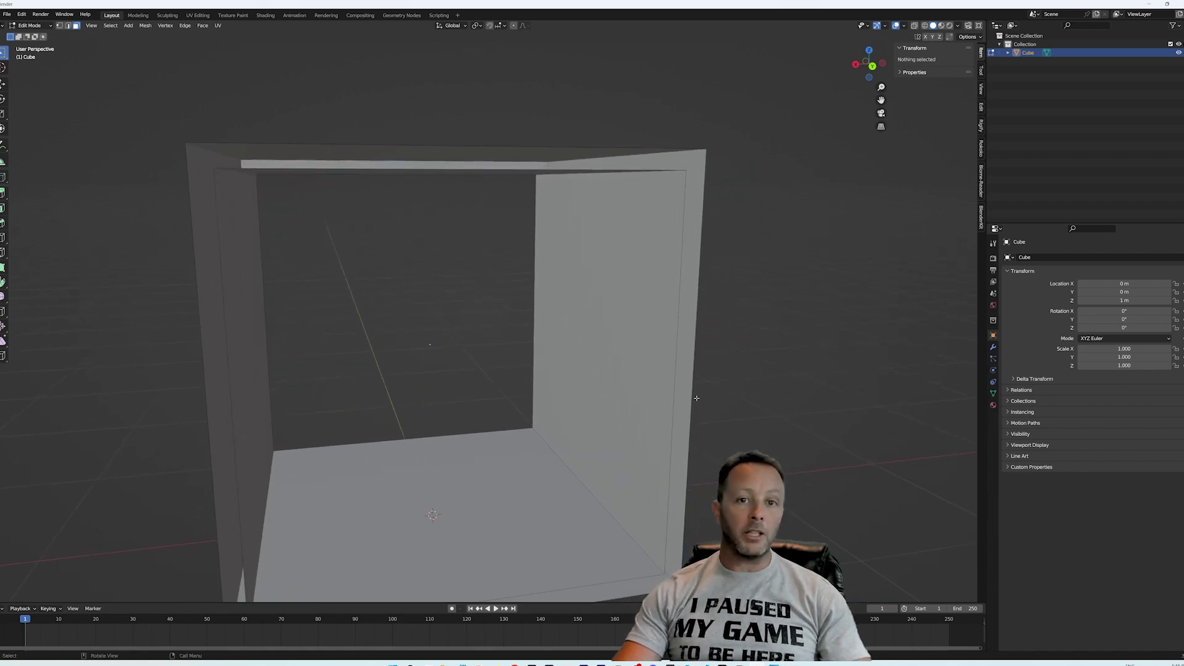
click(678, 325)
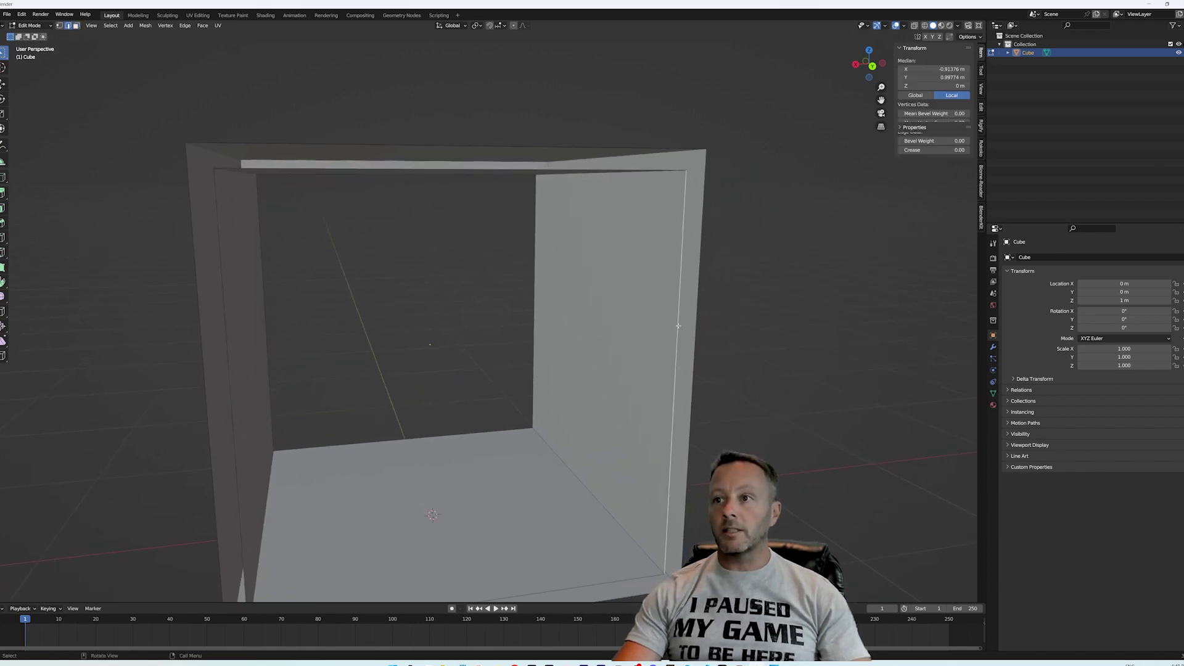
shift+click(695, 313)
key(f)
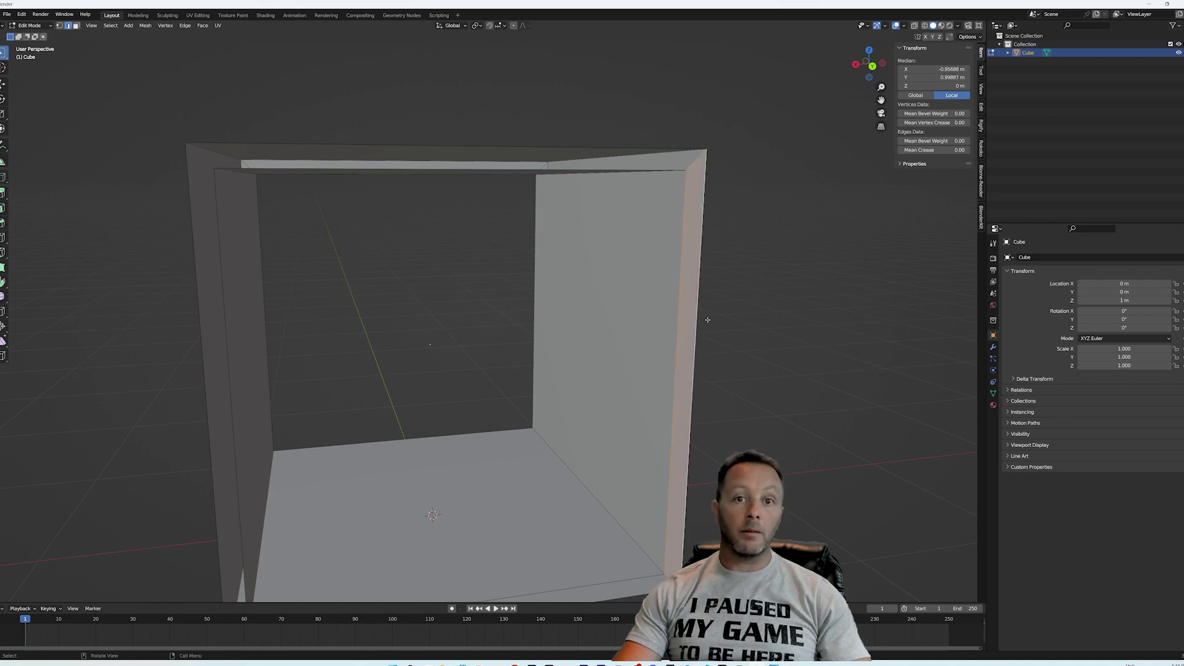
click(592, 171)
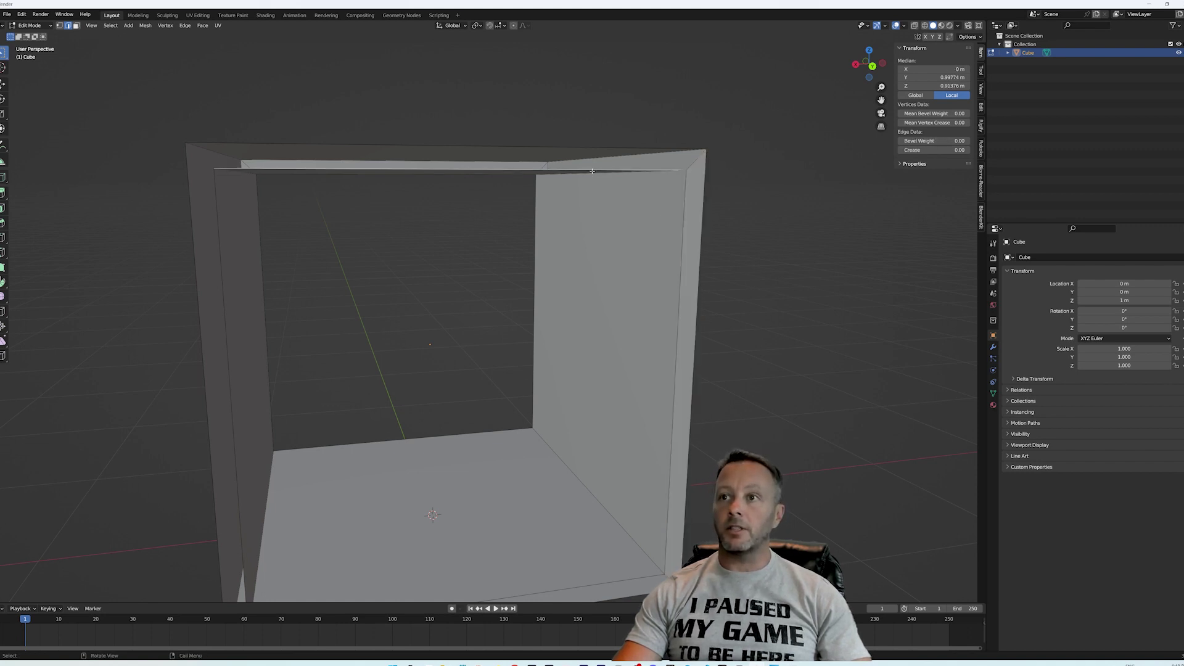
shift+click(611, 149)
key(f)
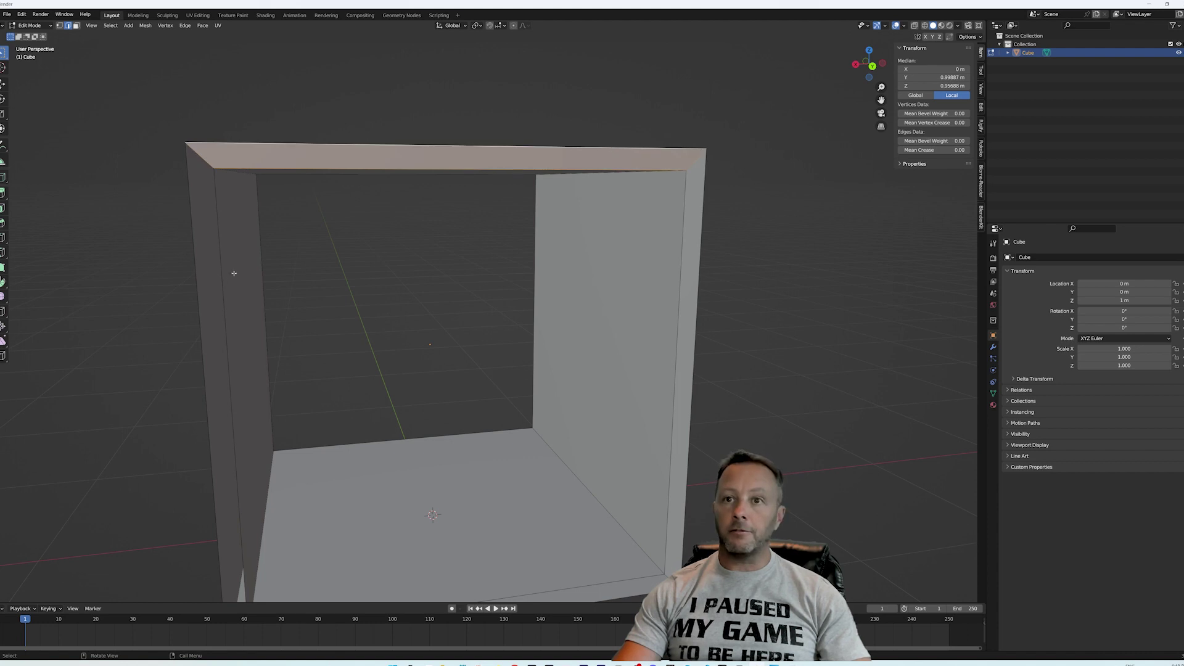
Step: Fill the gaps along the positive X side and the bottom of the rim at the positive Y opening with faces
click(219, 276)
shift+click(197, 270)
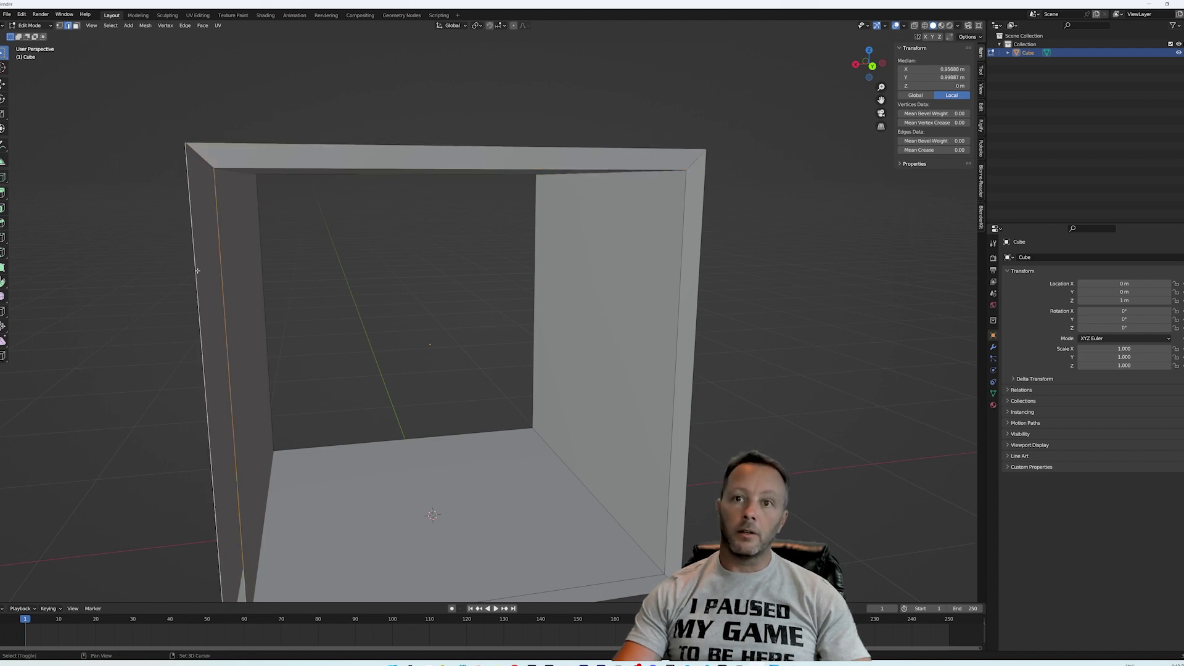
key(f)
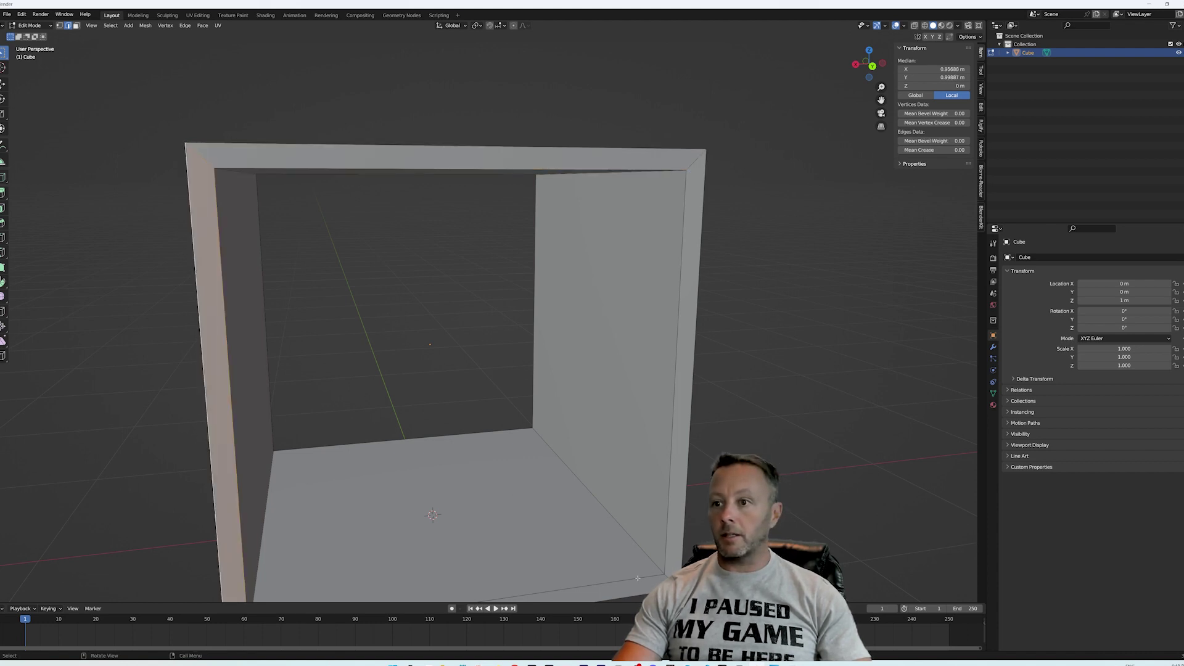
click(637, 578)
shift+click(639, 594)
key(f)
scroll(616, 480, down, 4)
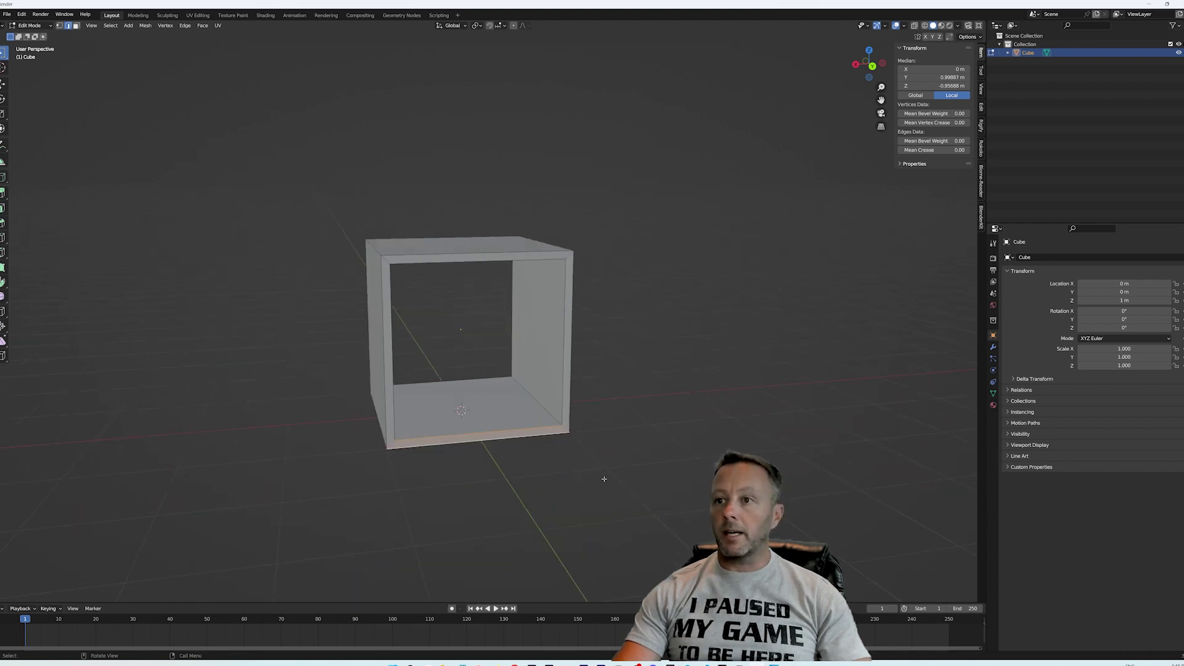
middle_drag(603, 479, 542, 470)
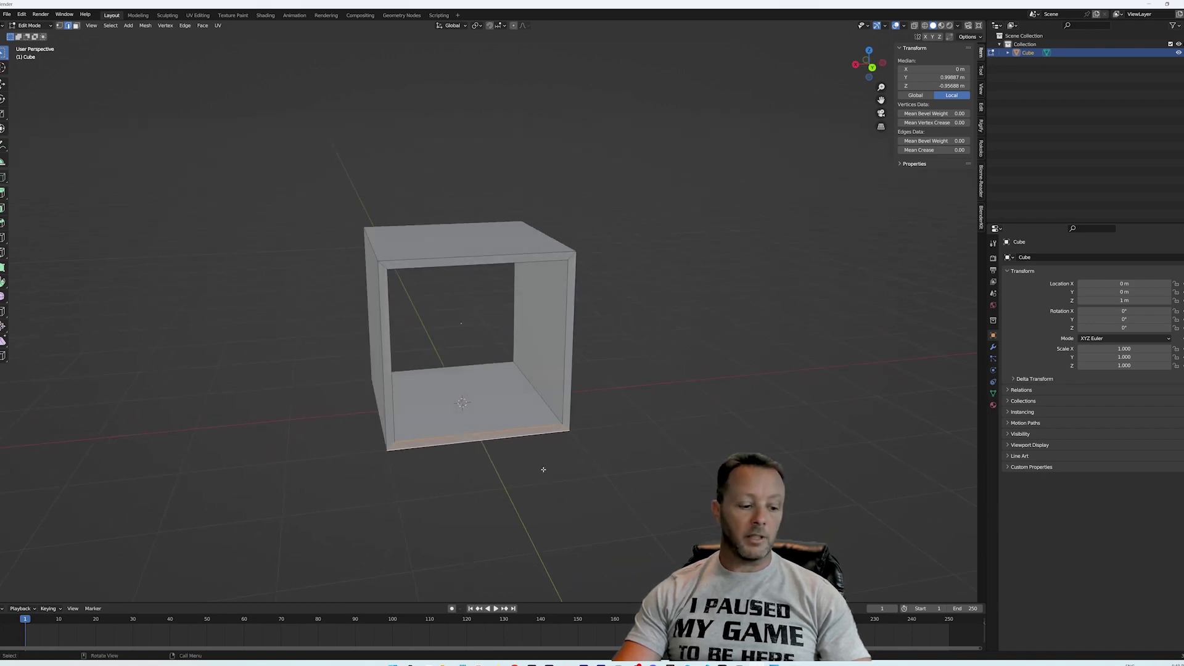
Step: Examine the hollow box from several angles in Object Mode and Edit Mode
key(Tab)
middle_drag(470, 475, 652, 464)
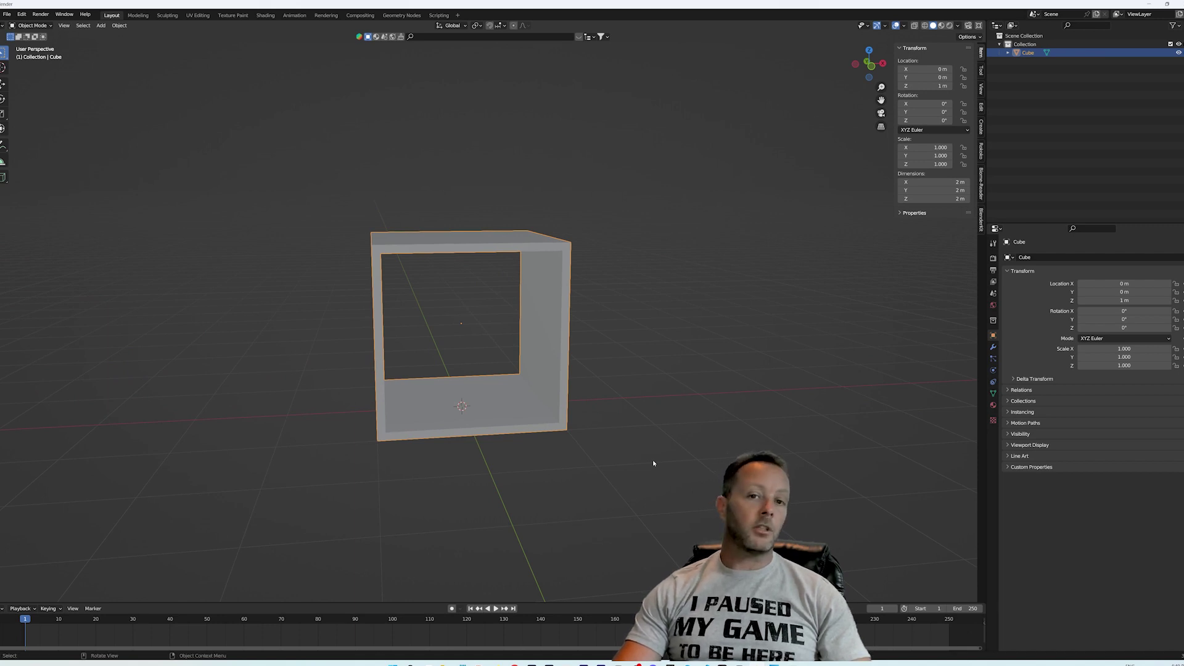
middle_drag(645, 463, 634, 458)
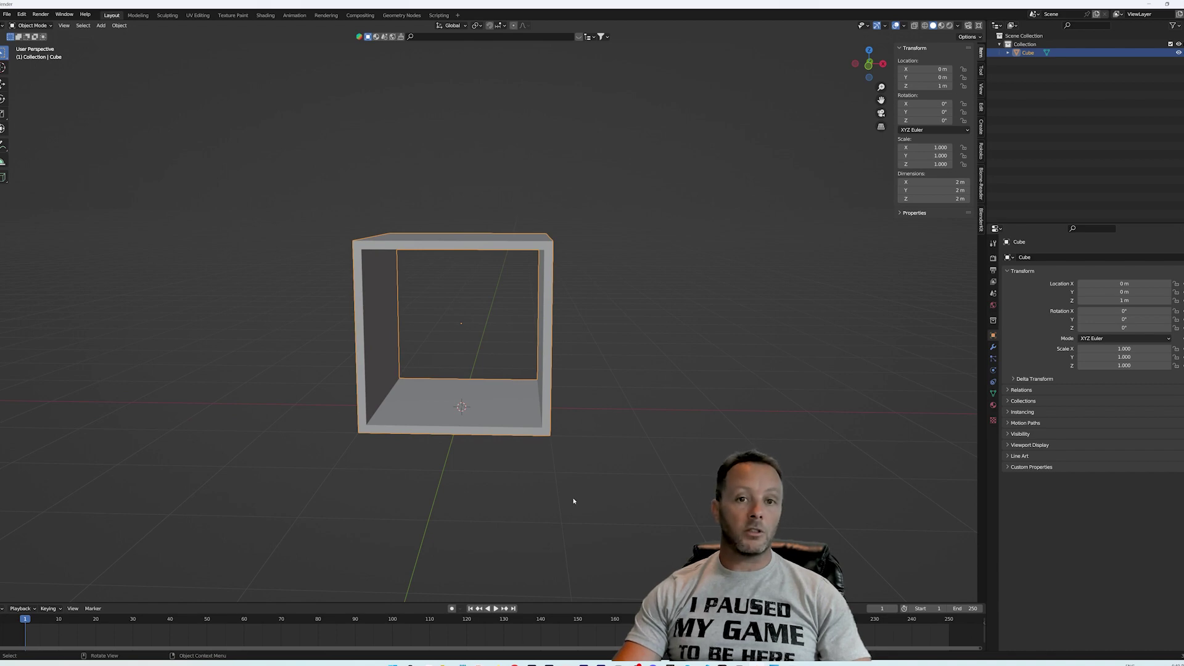
middle_drag(573, 500, 552, 500)
middle_drag(529, 500, 520, 500)
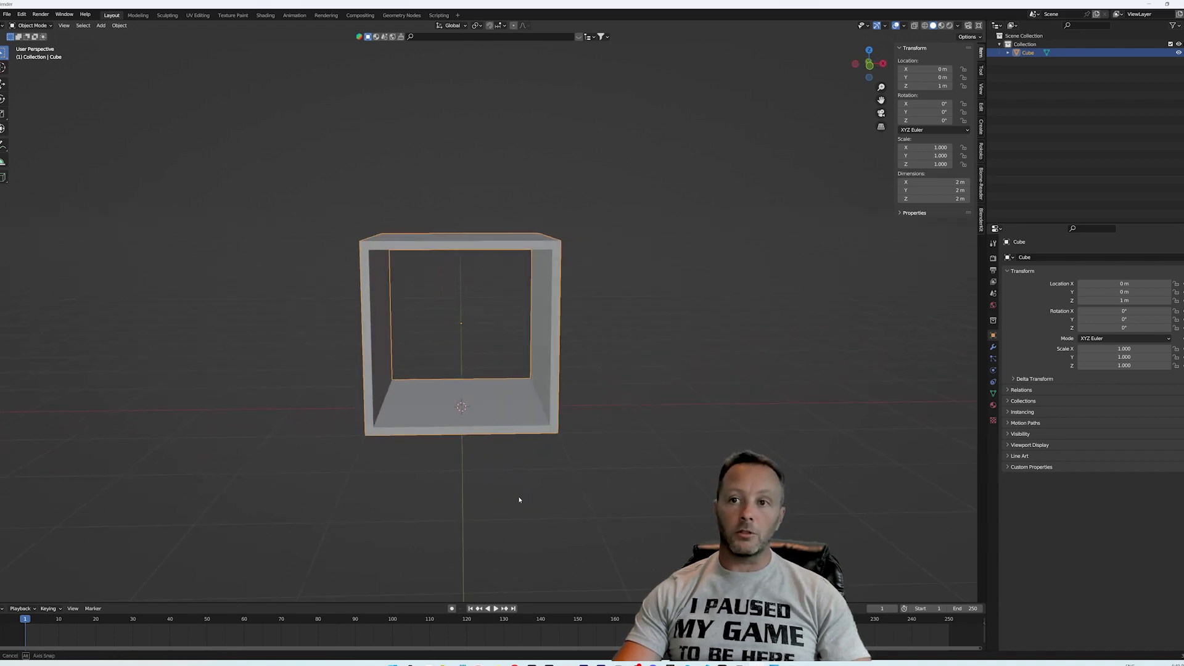
key(Tab)
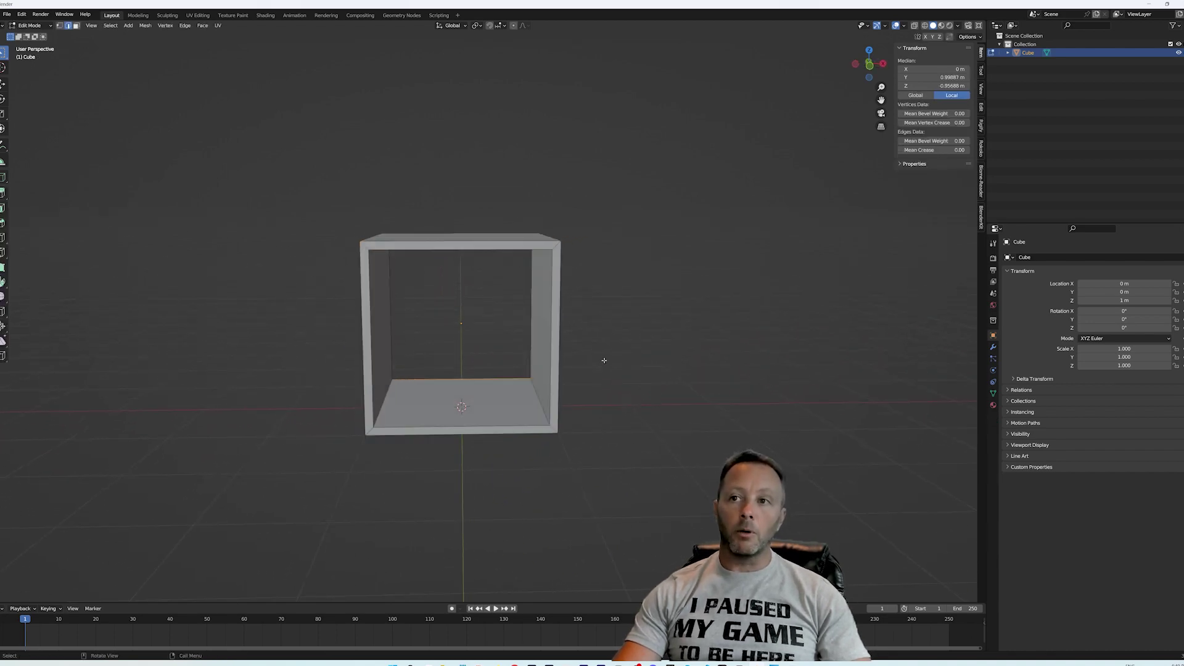
drag(631, 483, 309, 189)
middle_drag(640, 361, 568, 344)
key(Tab)
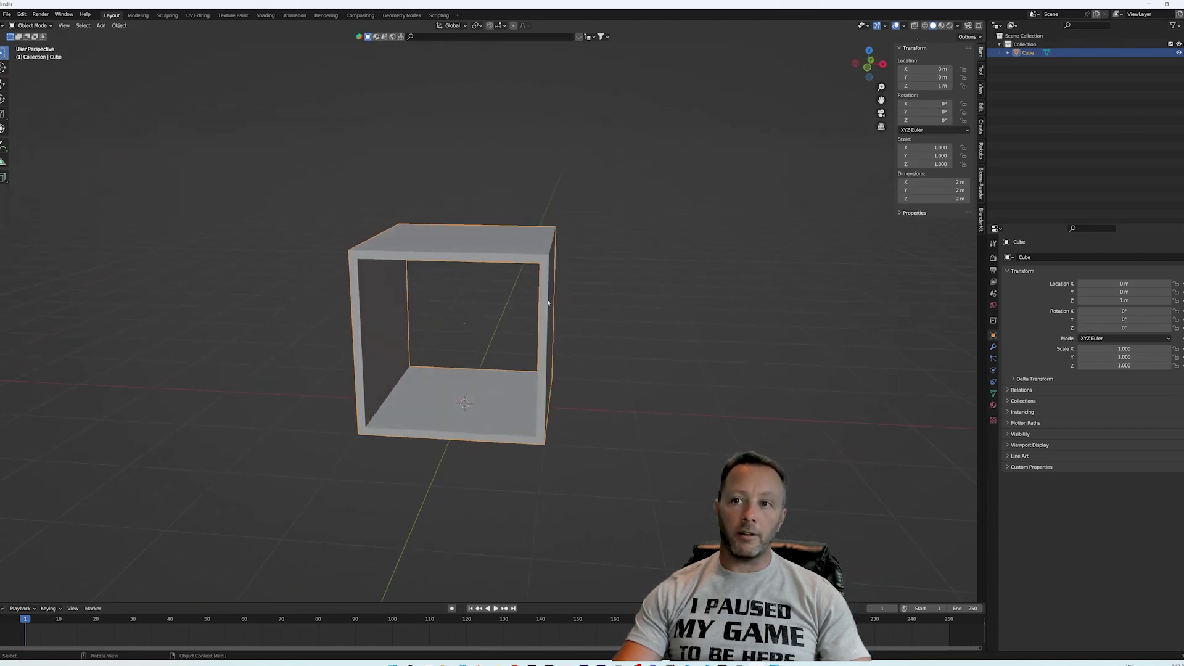
mouse_move(592, 390)
middle_down()
mouse_move(555, 389)
mouse_move(630, 382)
mouse_move(605, 381)
middle_up()
Step: Add a second mesh cube and set its Z location to 1 m
click(642, 397)
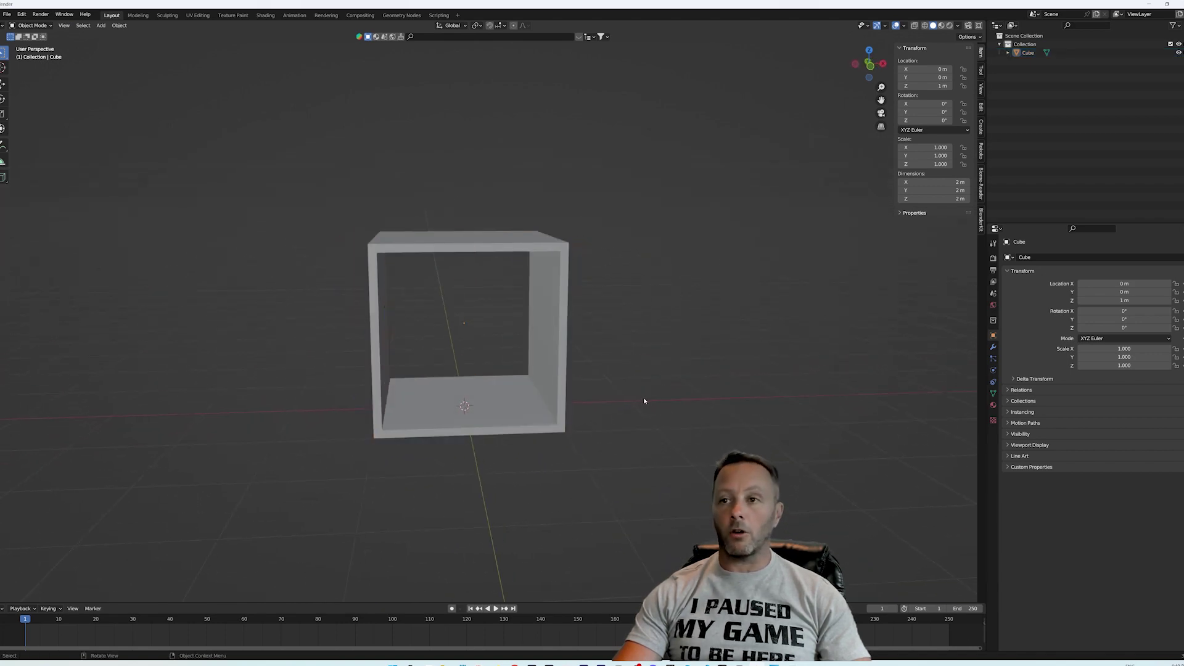
key(shift+a)
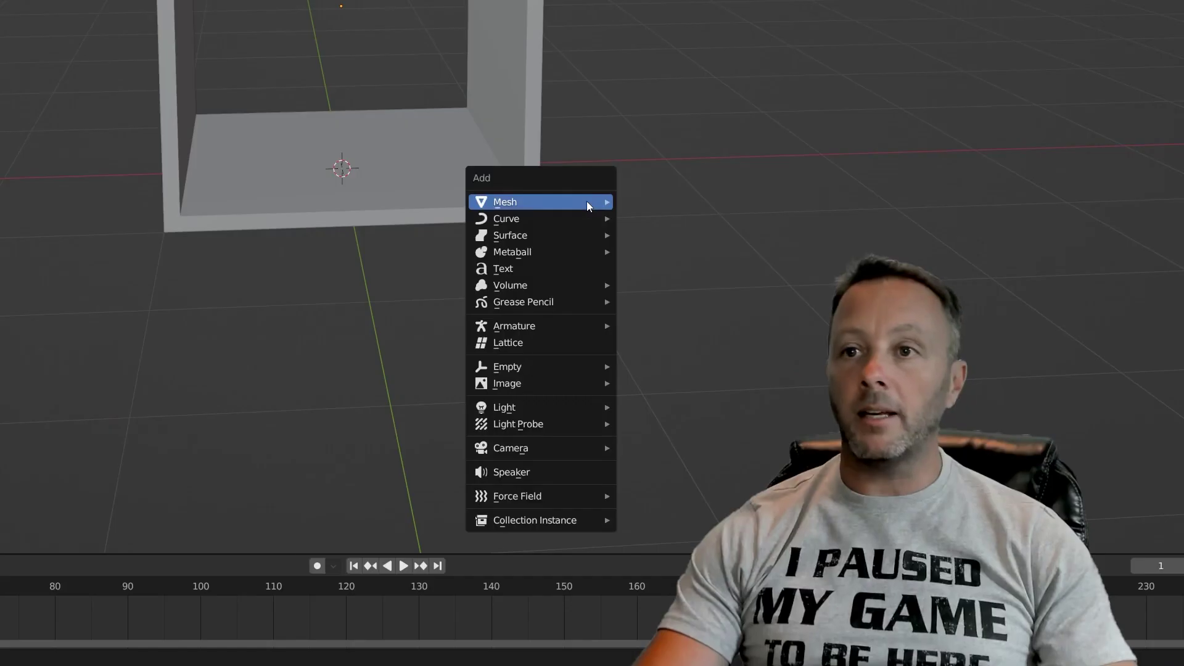
mouse_move(589, 424)
click(682, 218)
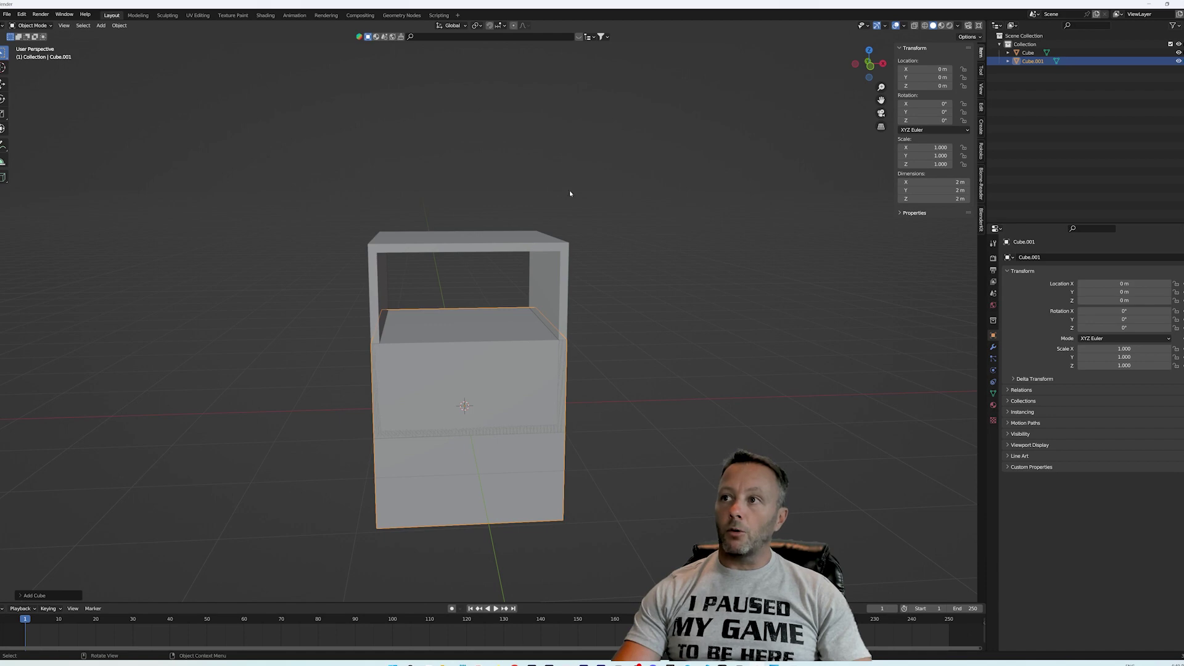
click(642, 400)
key(ctrl+z)
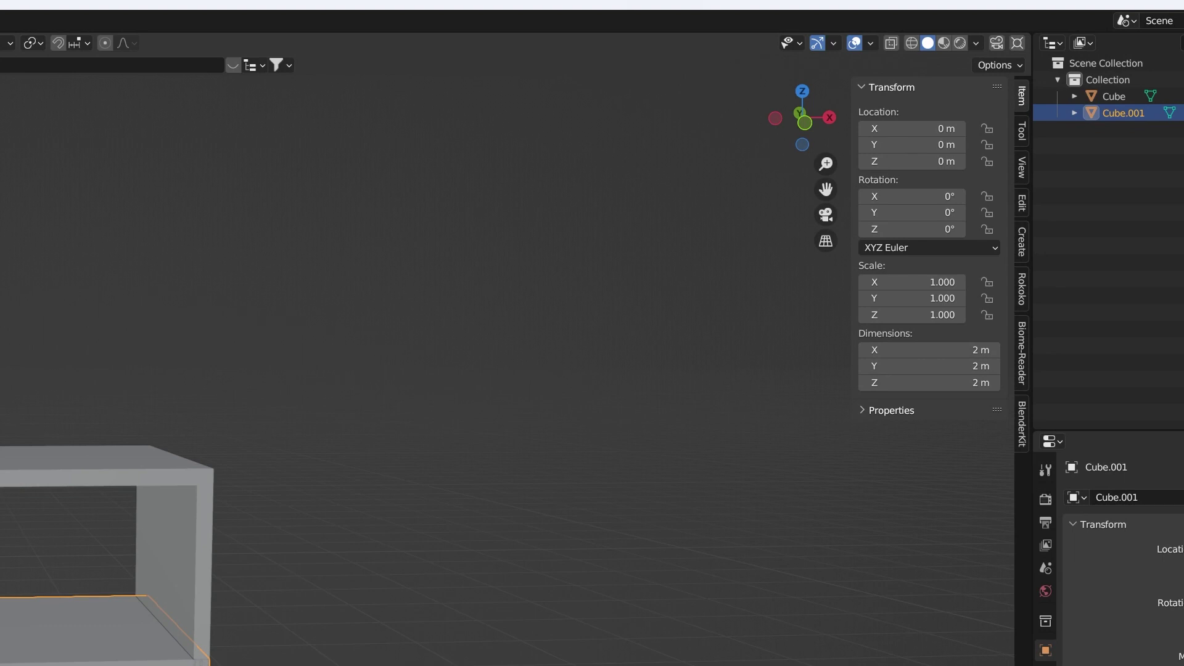
click(924, 163)
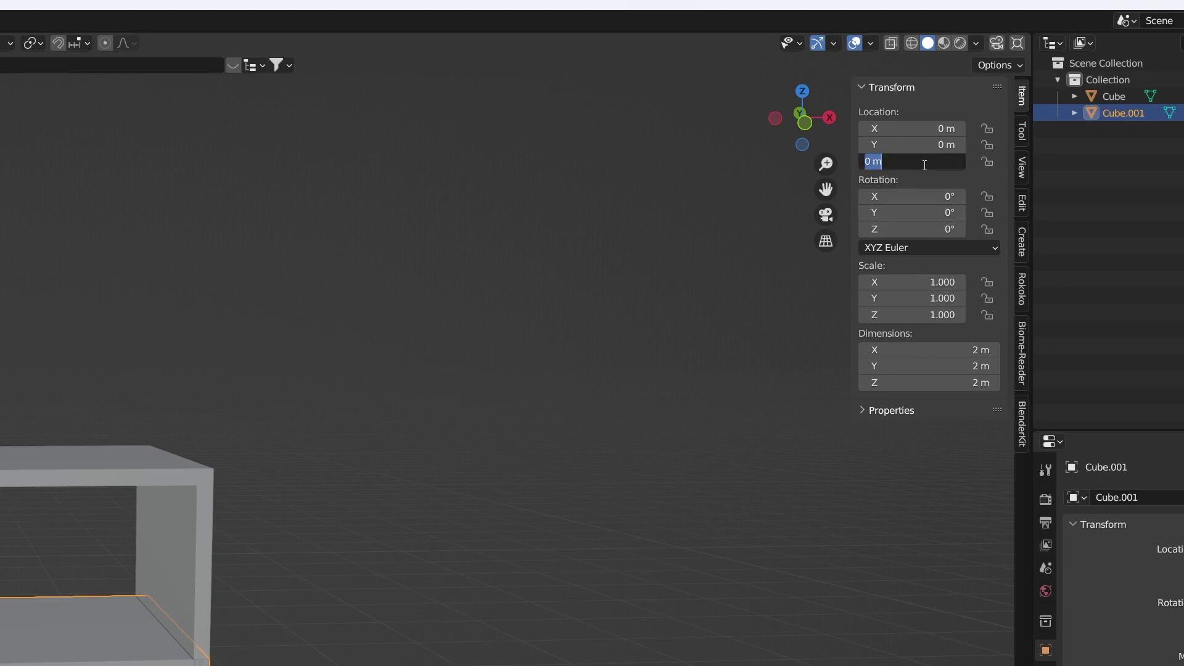
text(1)
key(Return)
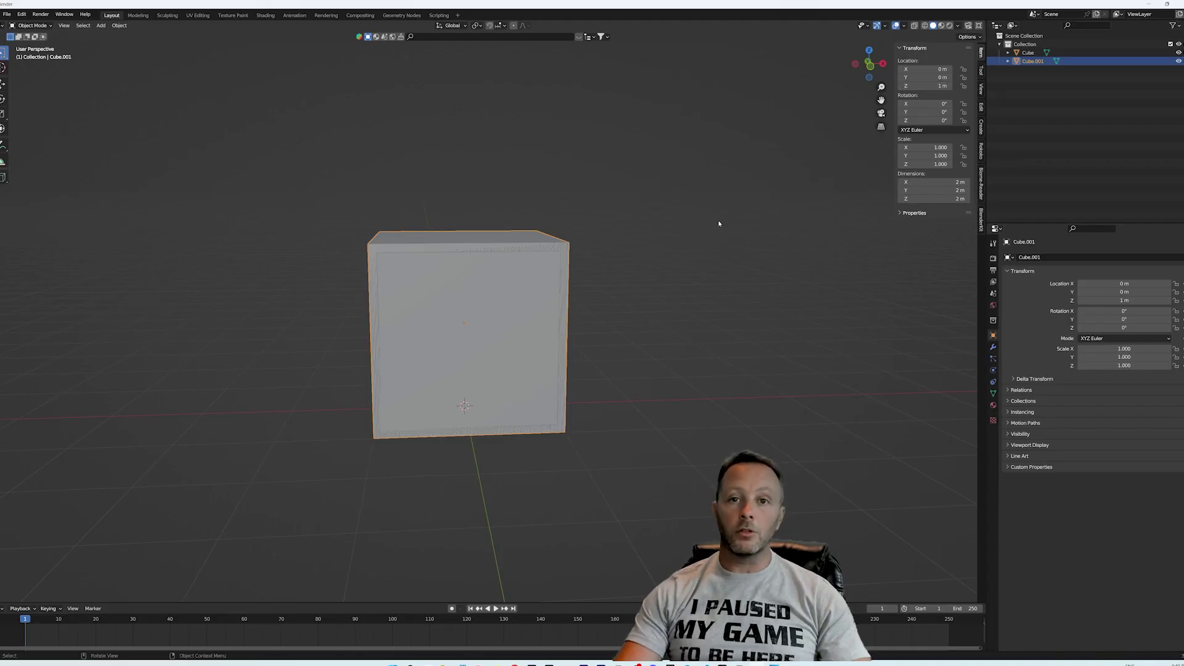
Step: Move the new cube along X to about -2.28 m, beside the hollow box
middle_drag(592, 296, 491, 307)
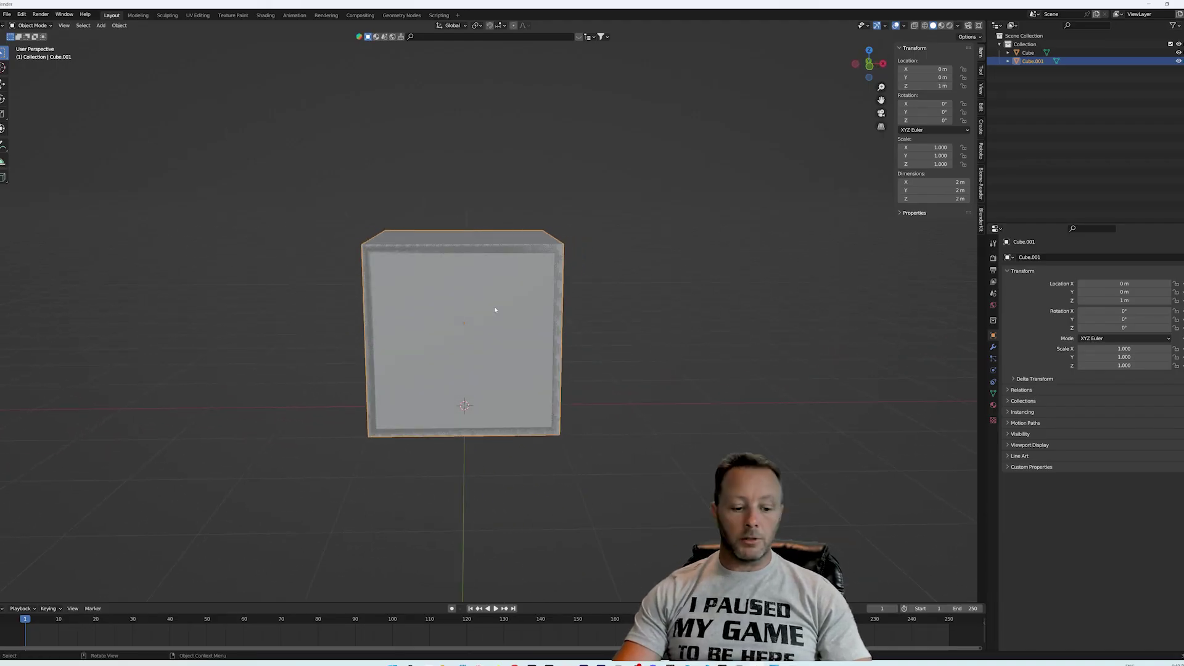
key(g)
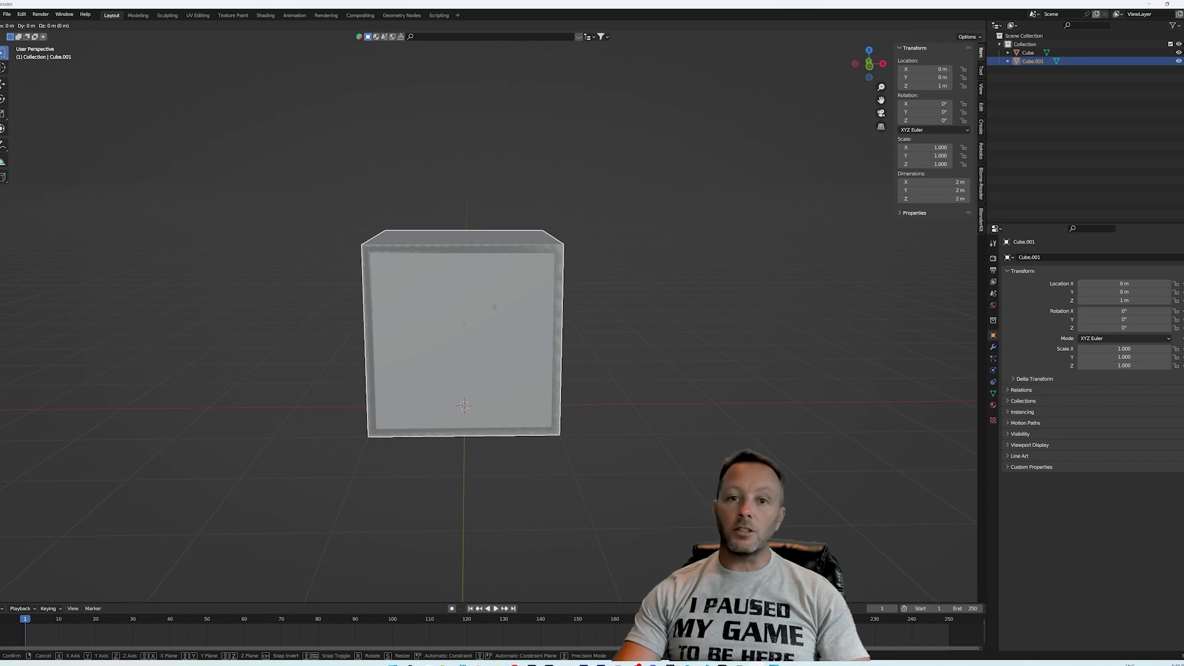
key(x)
click(243, 369)
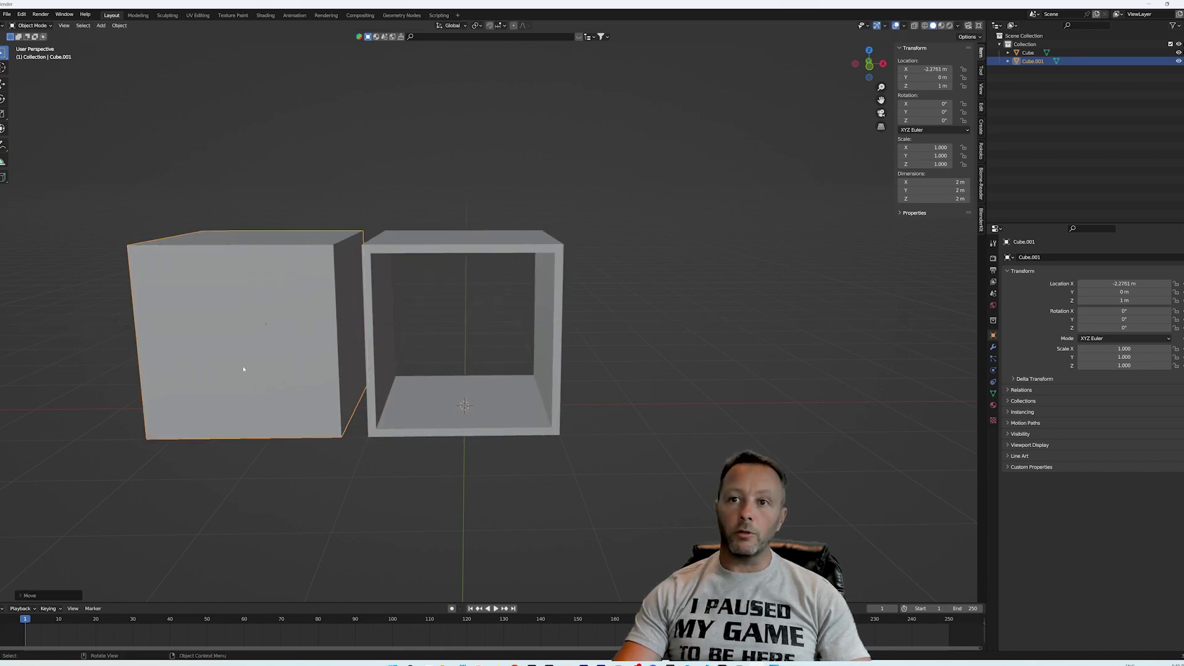
Step: Scale the new cube's mesh along X in Edit Mode into a slab about 0.27 m thick
key(Tab)
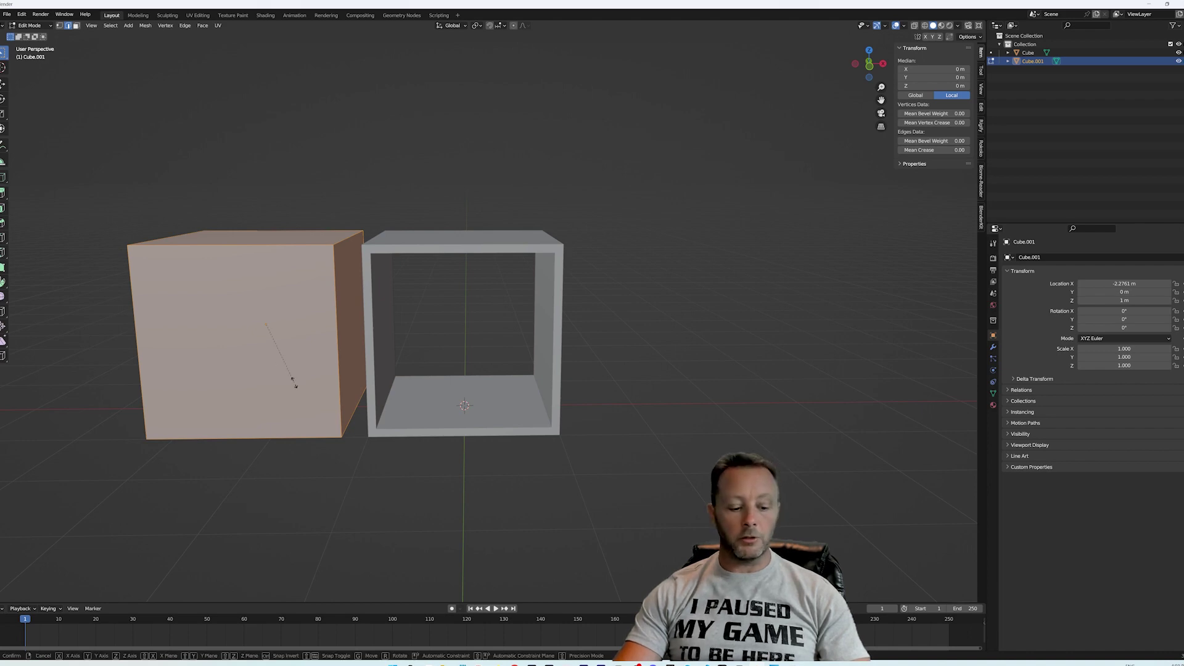
key(s)
key(x)
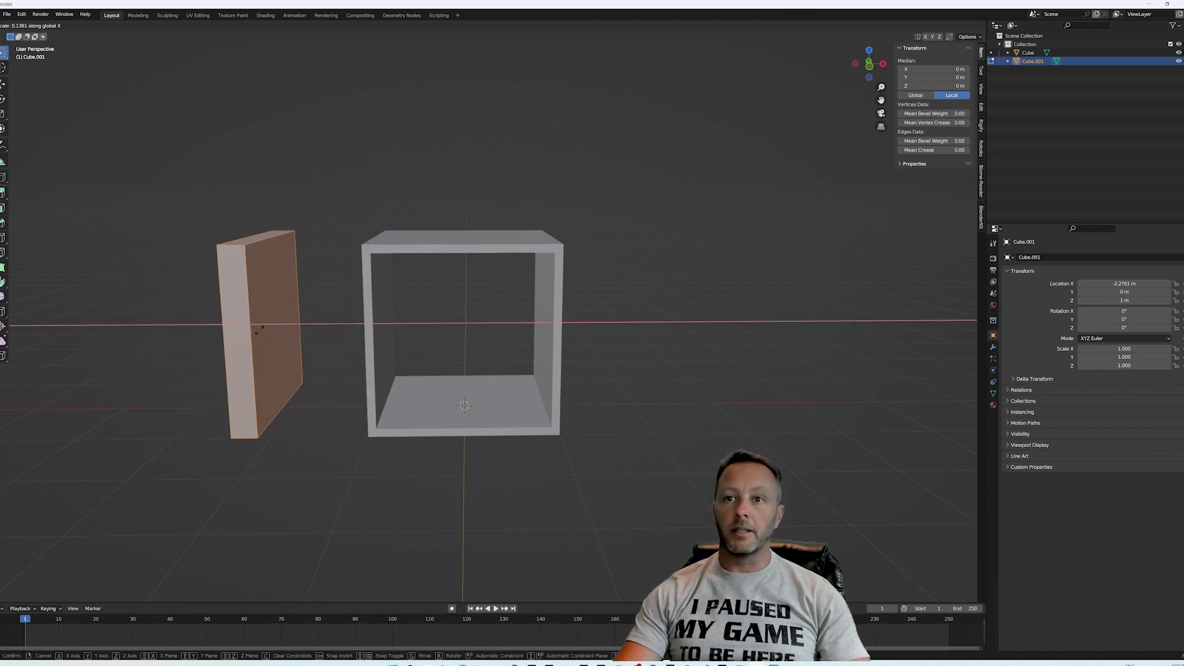
click(259, 330)
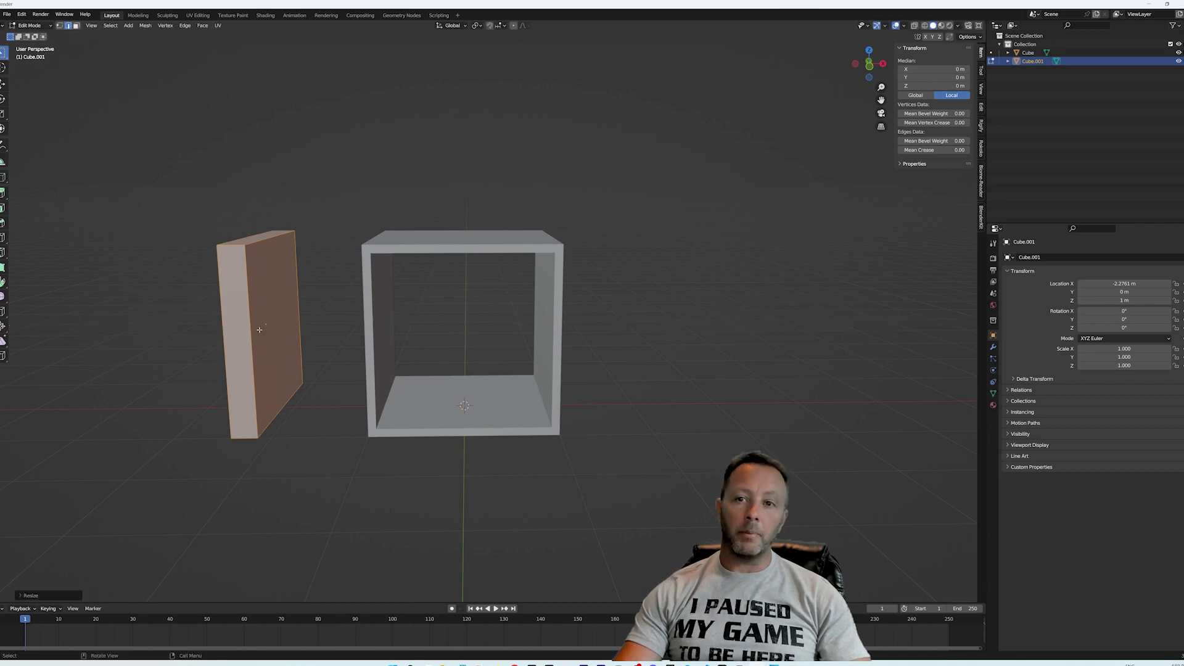
Step: Narrow the slab's mesh along Y to about 0.69 m and return to Object Mode
middle_drag(336, 371, 395, 370)
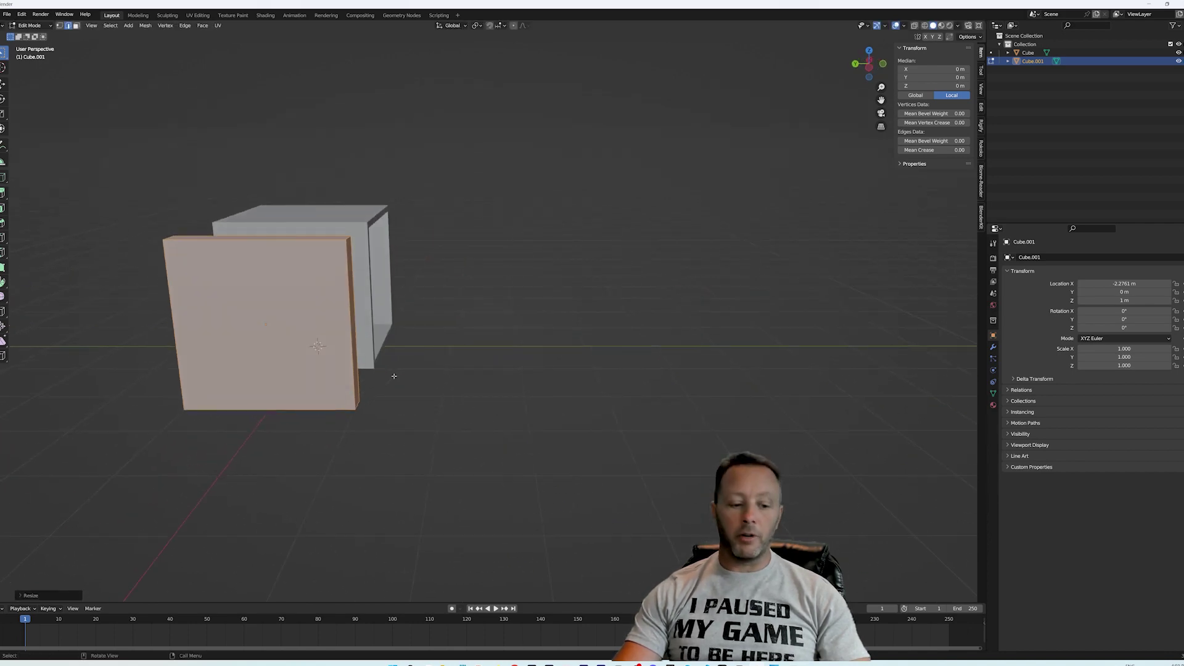
key(s)
key(x)
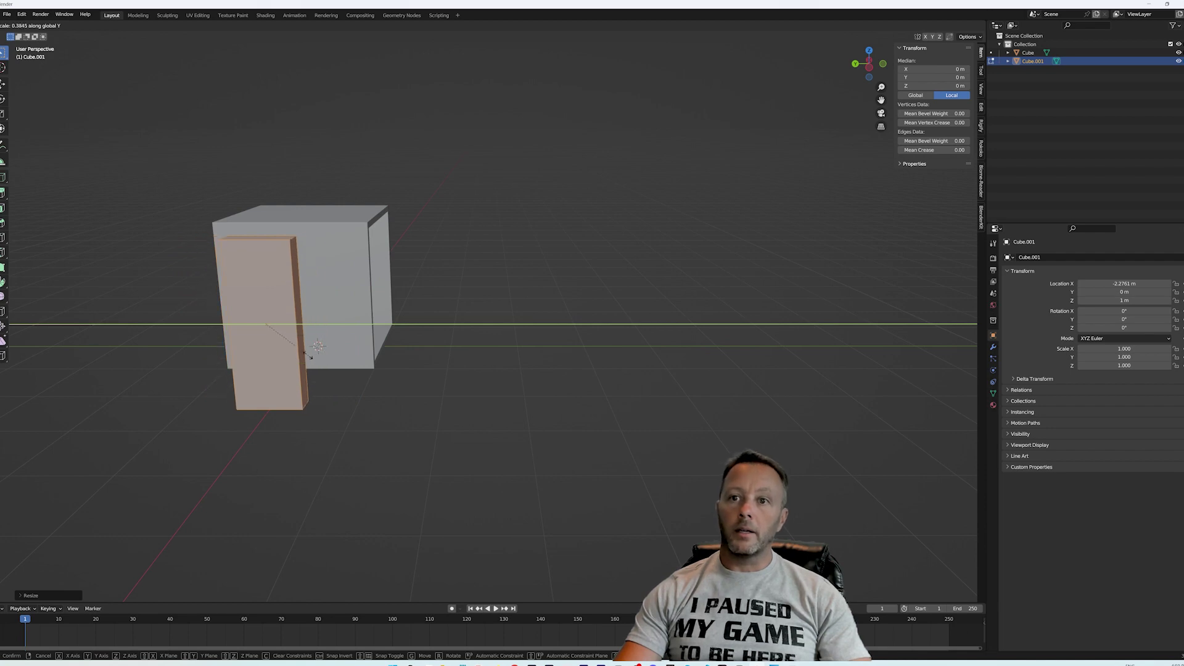
click(302, 354)
middle_drag(302, 354, 340, 356)
key(Tab)
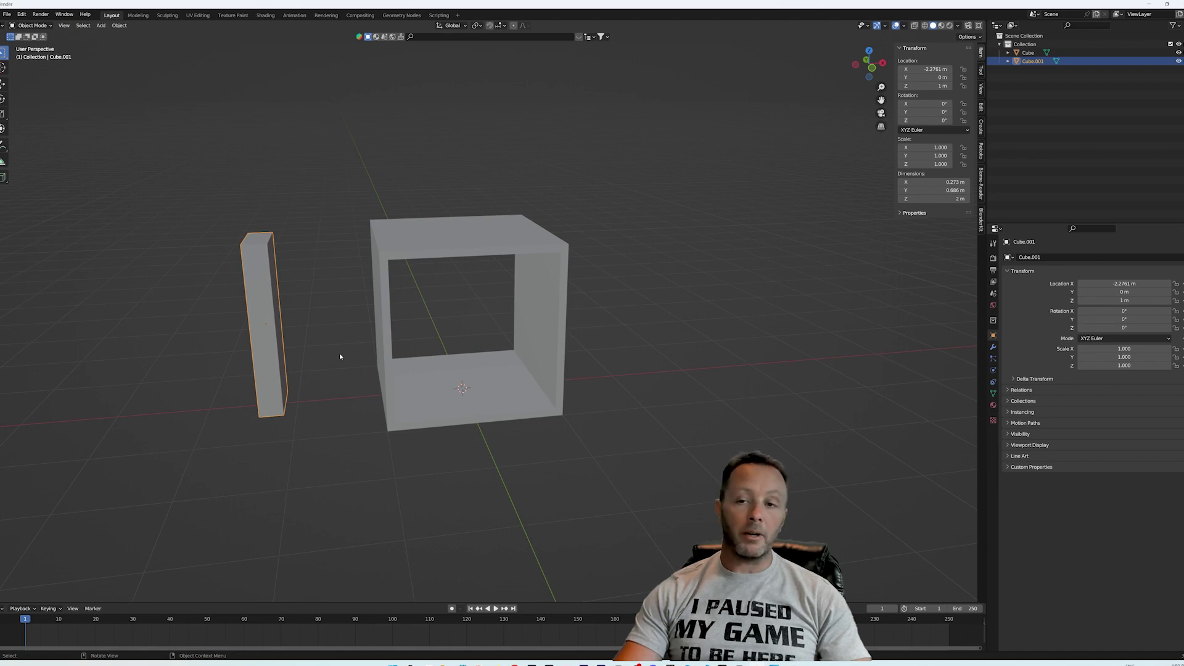
Step: Move the slab along X to about -1.17 m, close to the hollow box's negative X side
key(g)
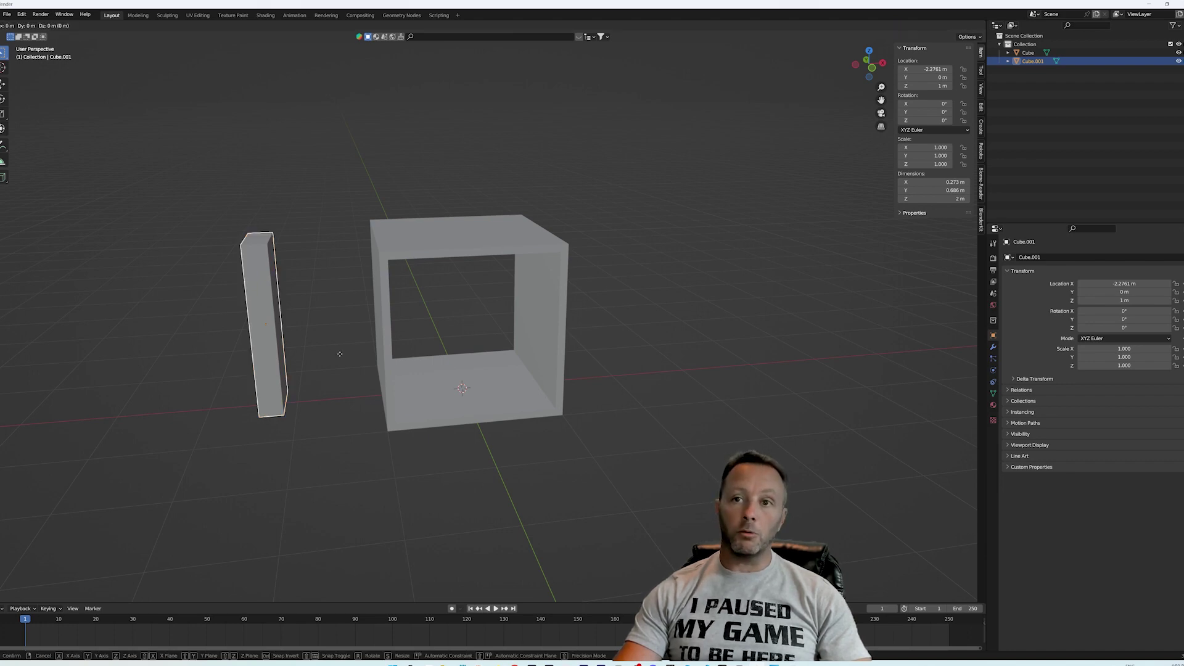
key(x)
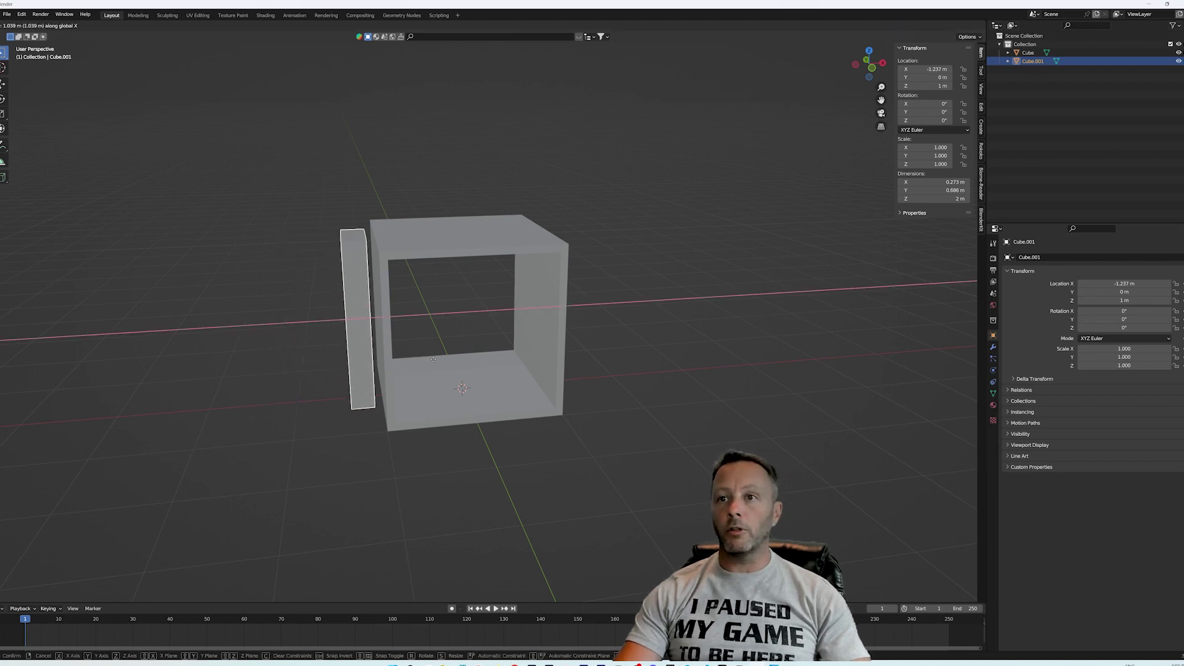
click(438, 358)
Step: Enter Edit Mode on the slab and check its position against the hollow box in the right and front orthographic views
middle_drag(437, 358, 467, 335)
key(Tab)
scroll(438, 346, down, 4)
scroll(467, 334, down, 2)
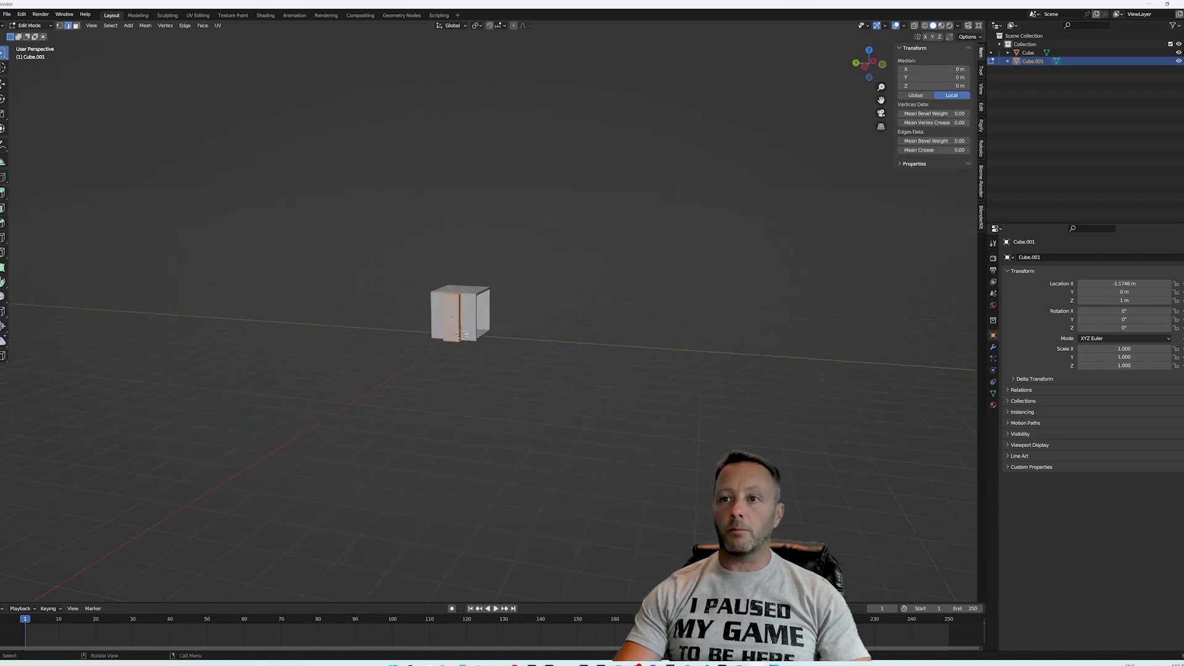
key(KP_3)
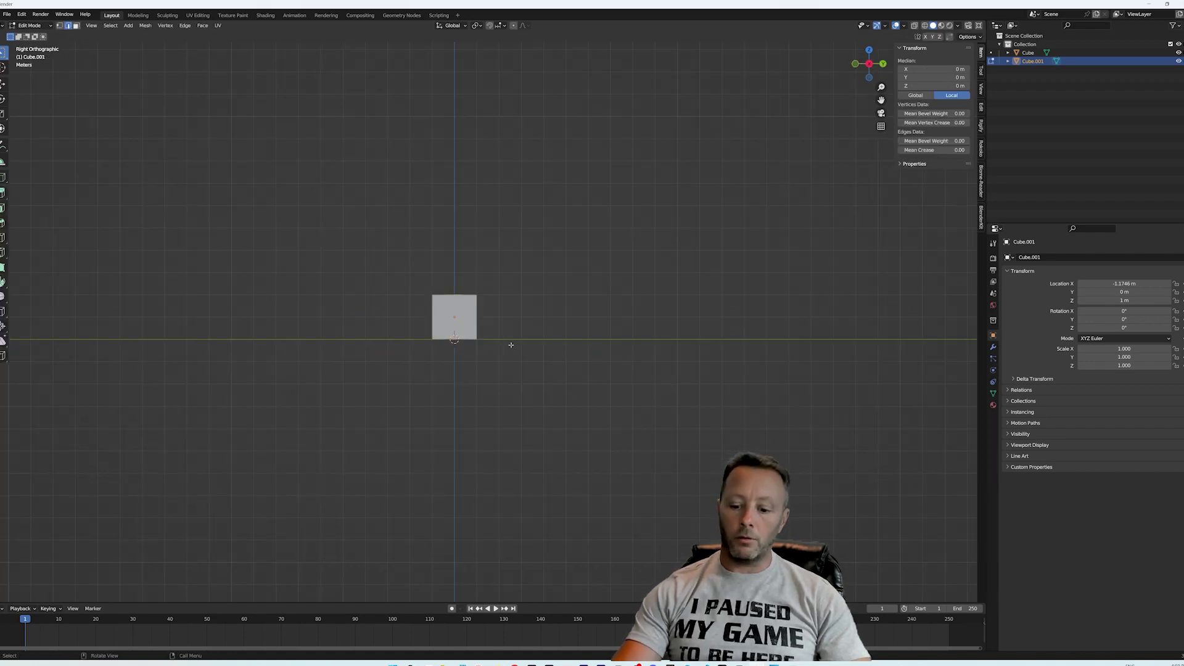
key(KP_1)
scroll(499, 349, up, 8)
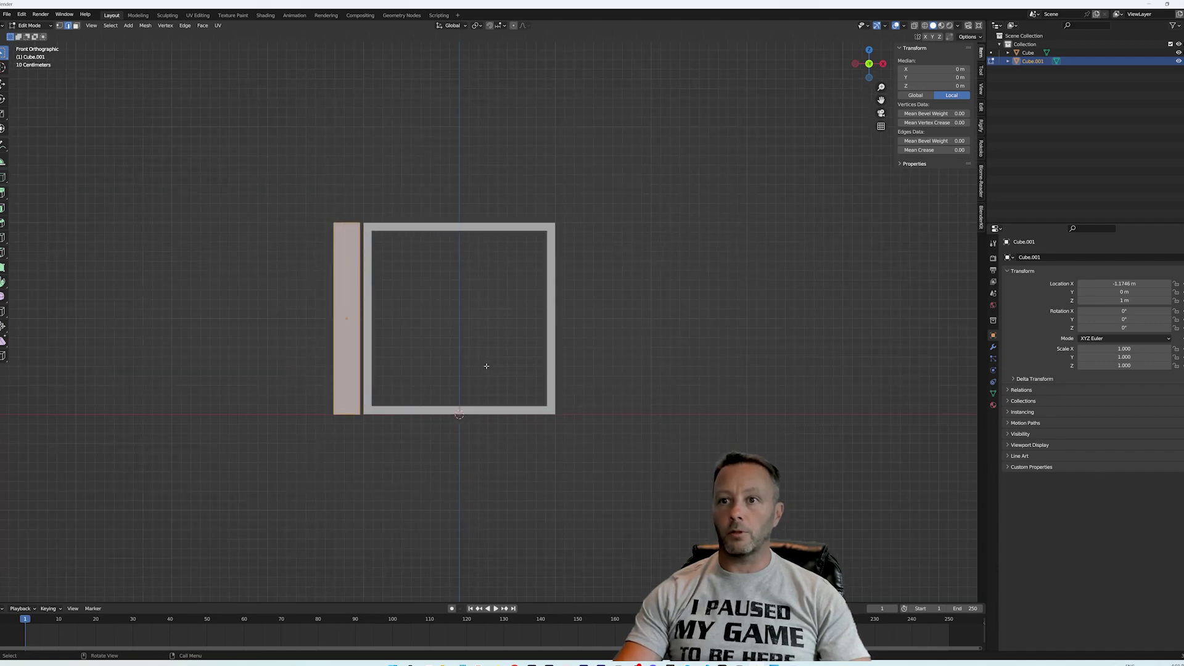
scroll(450, 359, down, 8)
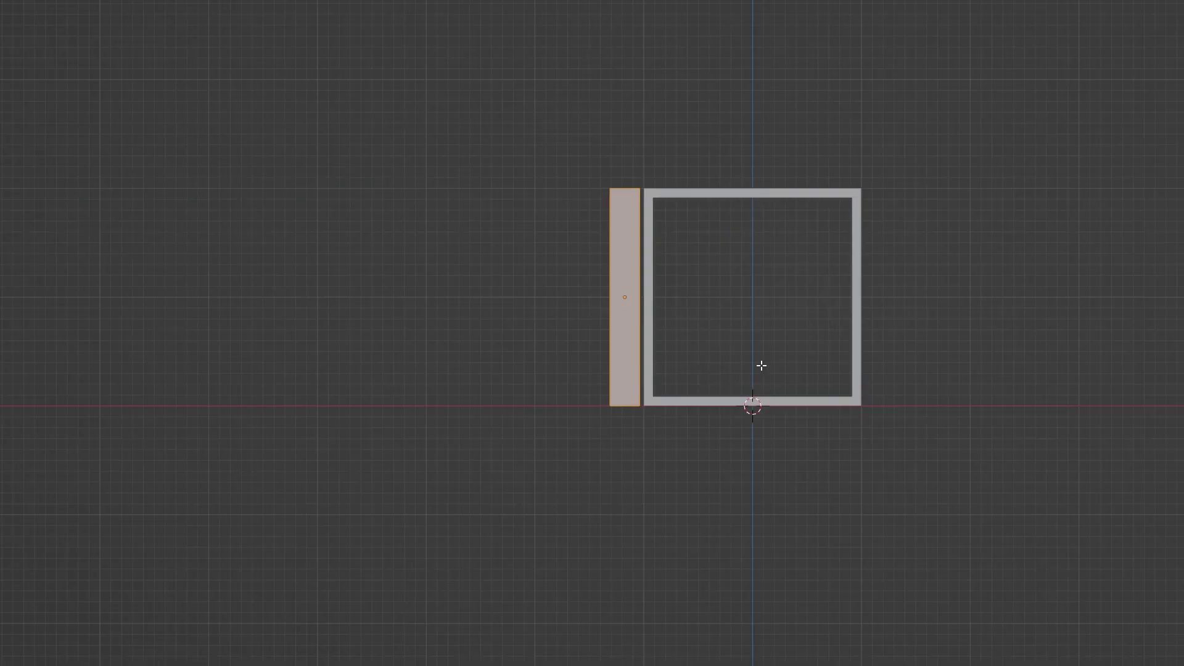
scroll(811, 431, up, 4)
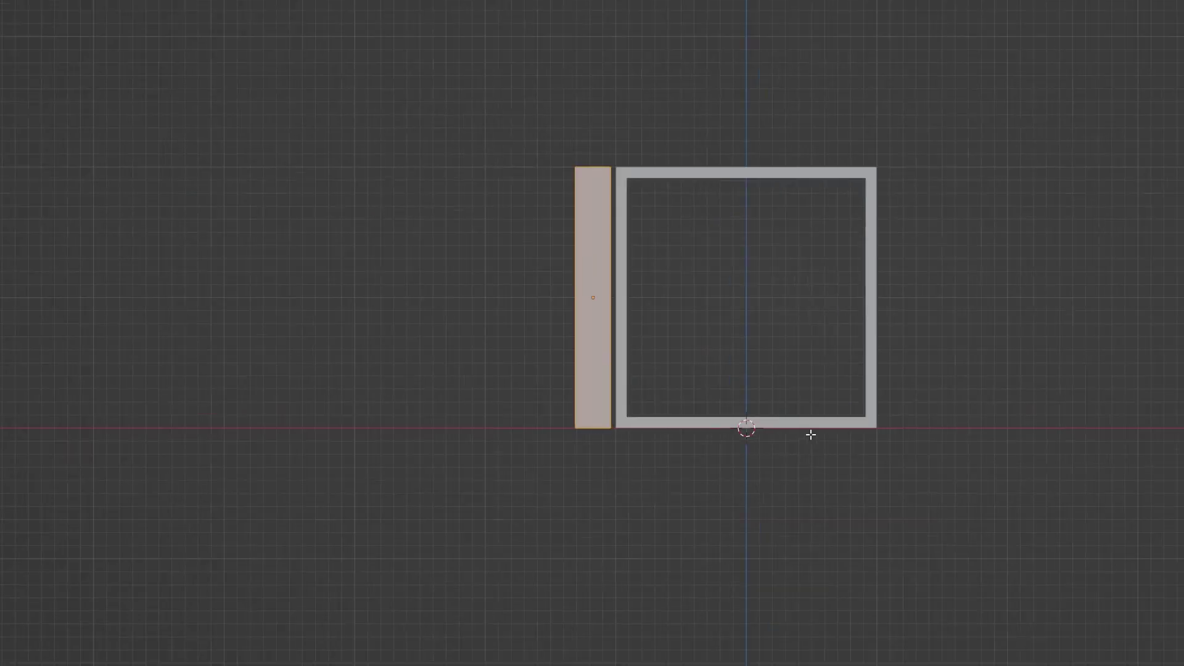
scroll(325, 283, down, 4)
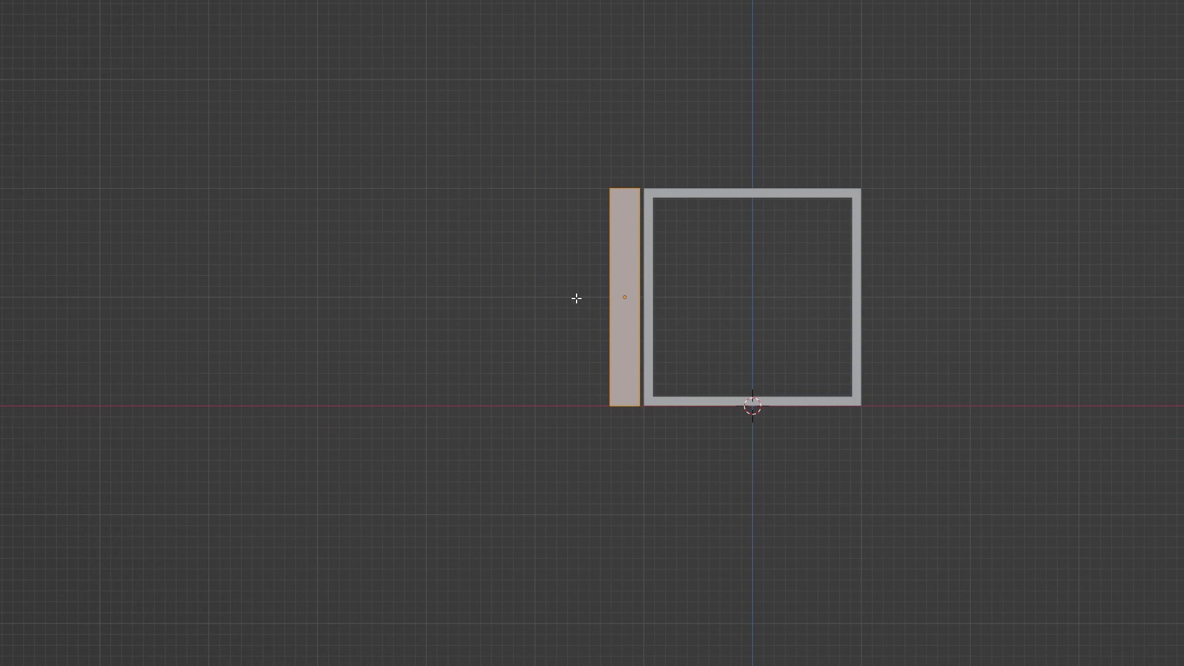
scroll(602, 309, down, 7)
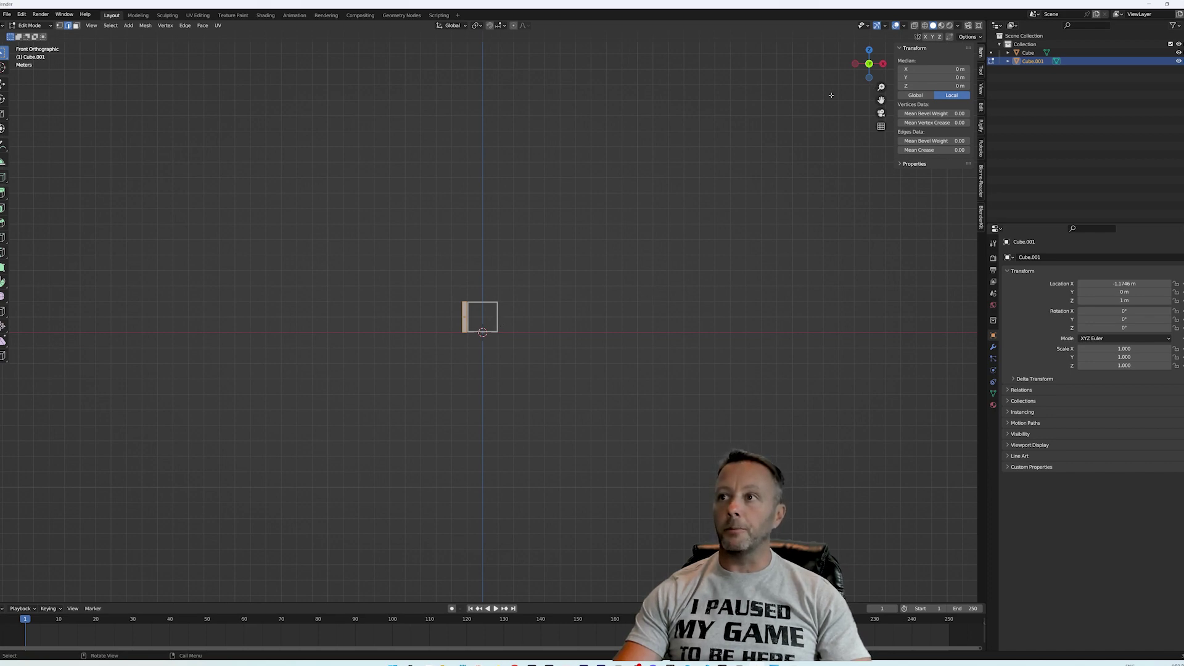
Step: Select the slab's top face and raise it along Z to about 8.98 m local, stretching the slab into a tall rail
middle_drag(830, 95, 446, 290)
click(464, 314)
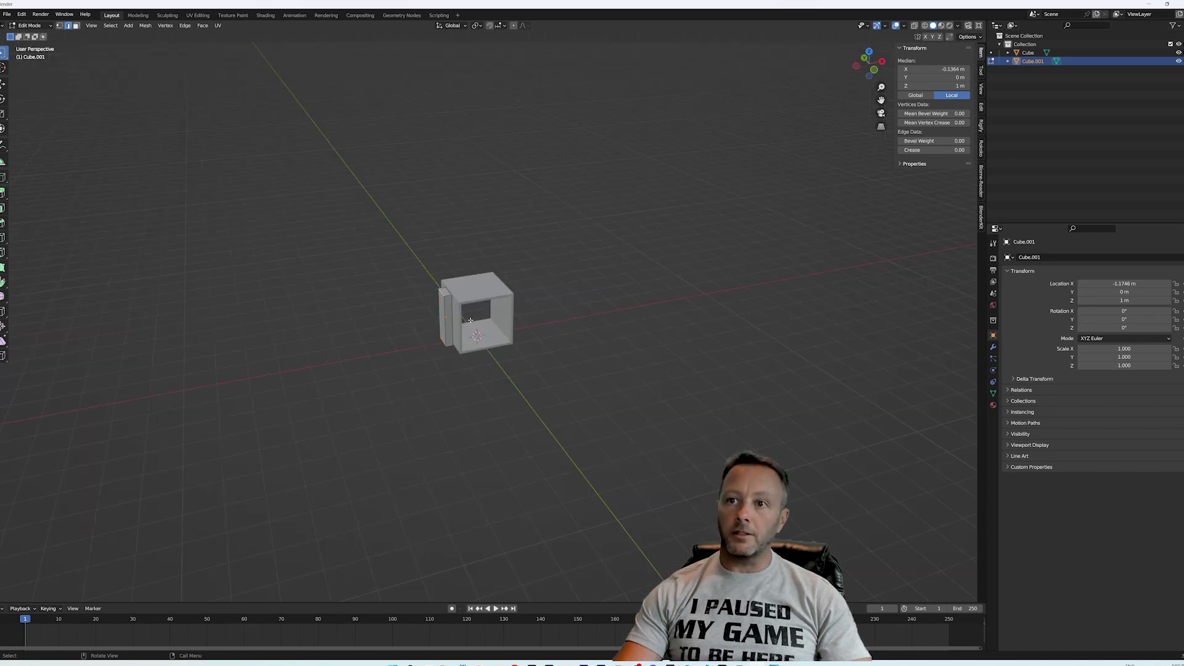
click(470, 317)
click(444, 289)
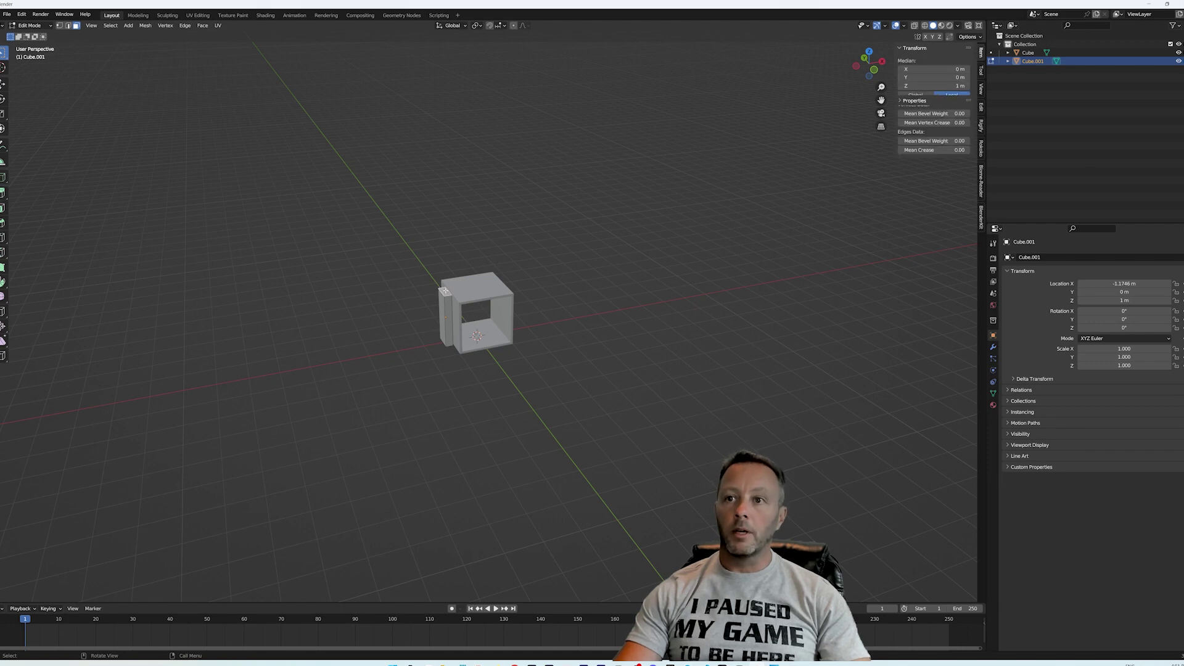
key(KP_1)
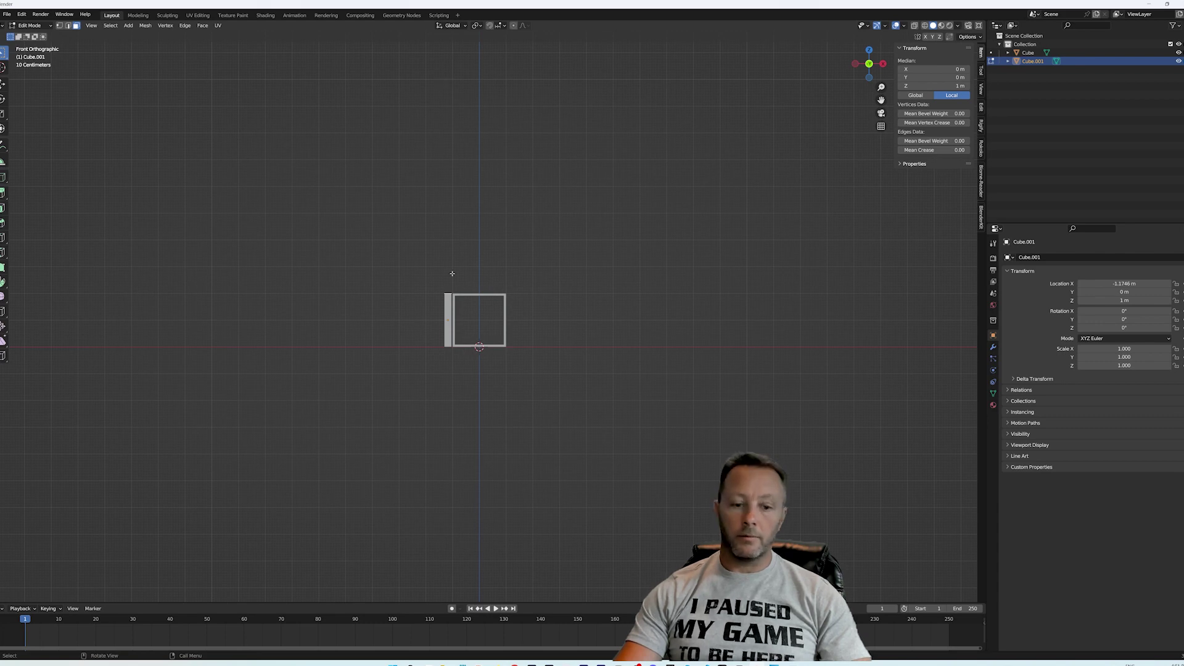
key(g)
key(z)
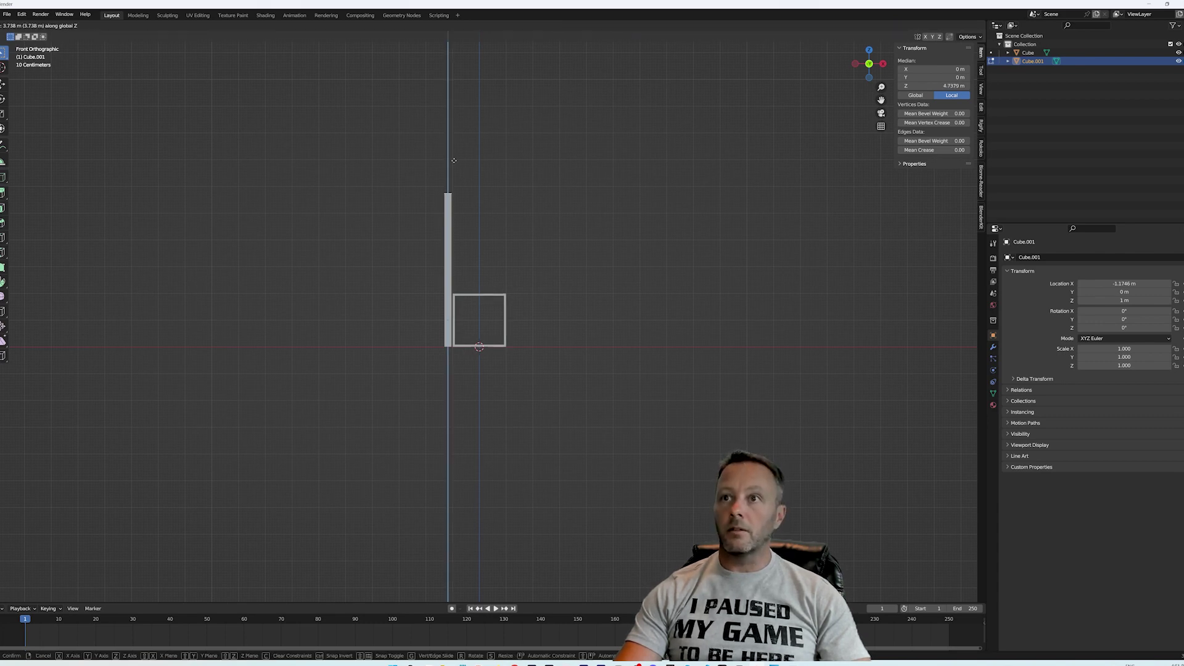
click(454, 60)
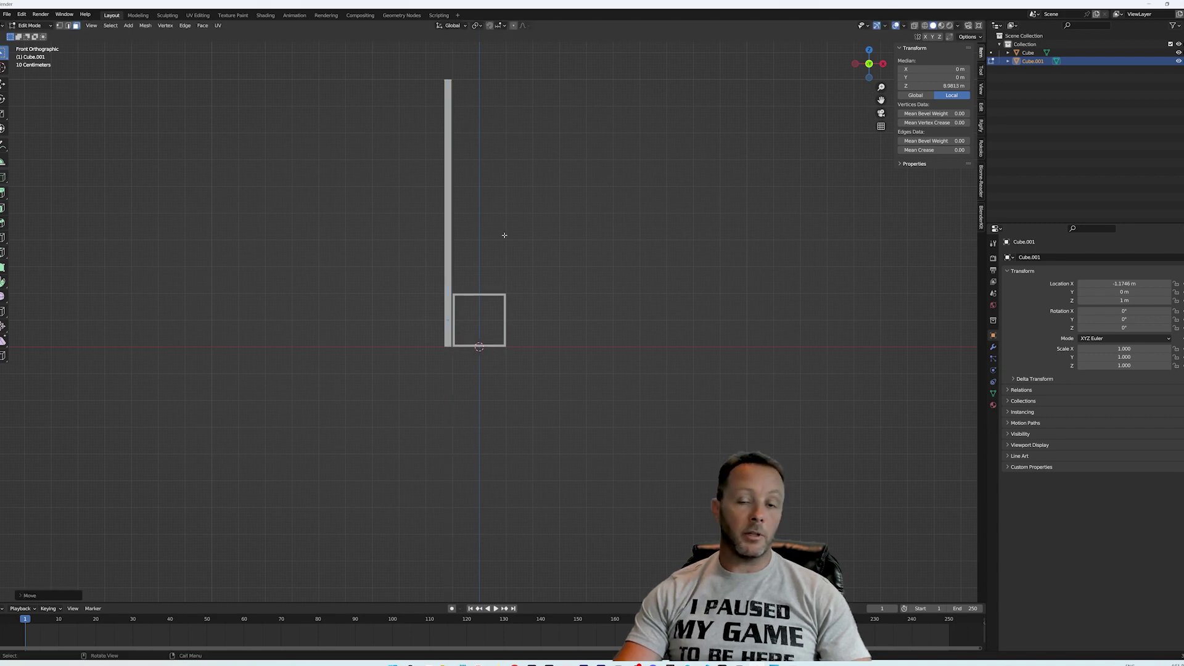
Step: Duplicate the rail's entire mesh and move the copy about 2.35 m along X to the opposite side of the hollow box
key(a)
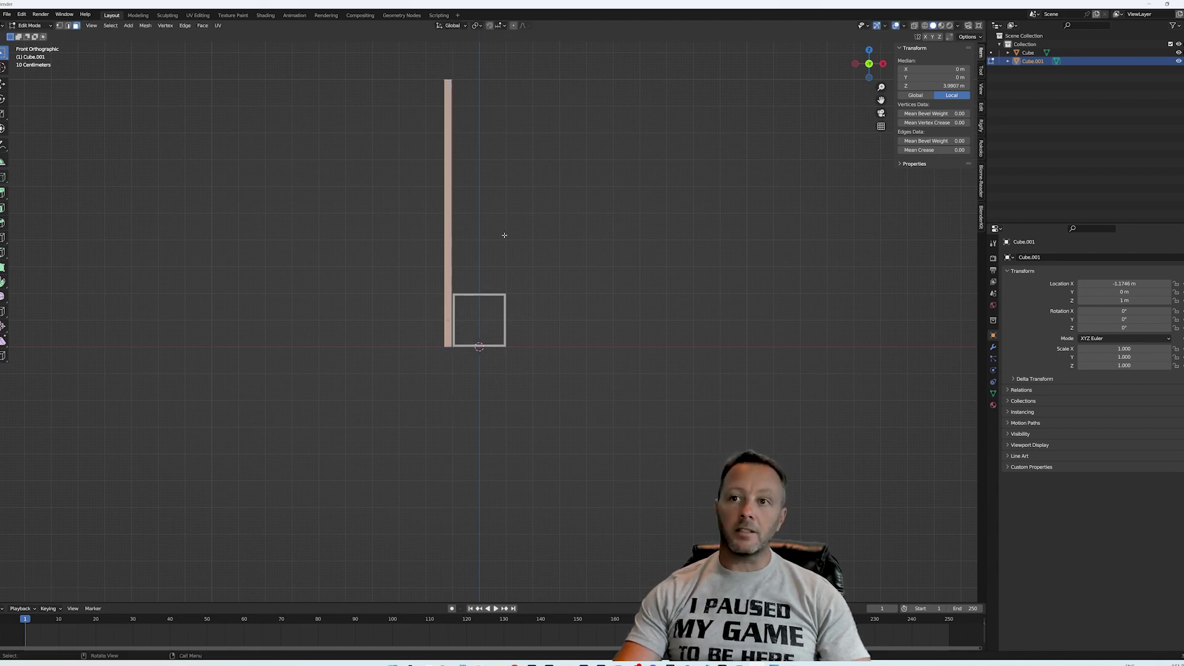
key(g)
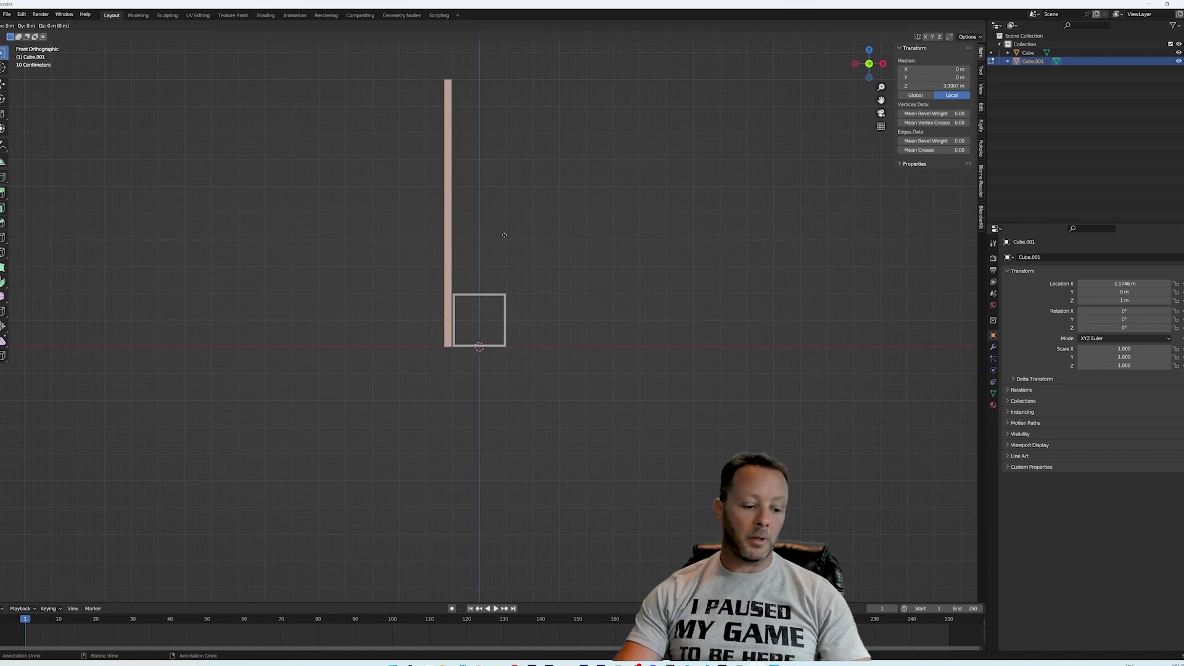
key(x)
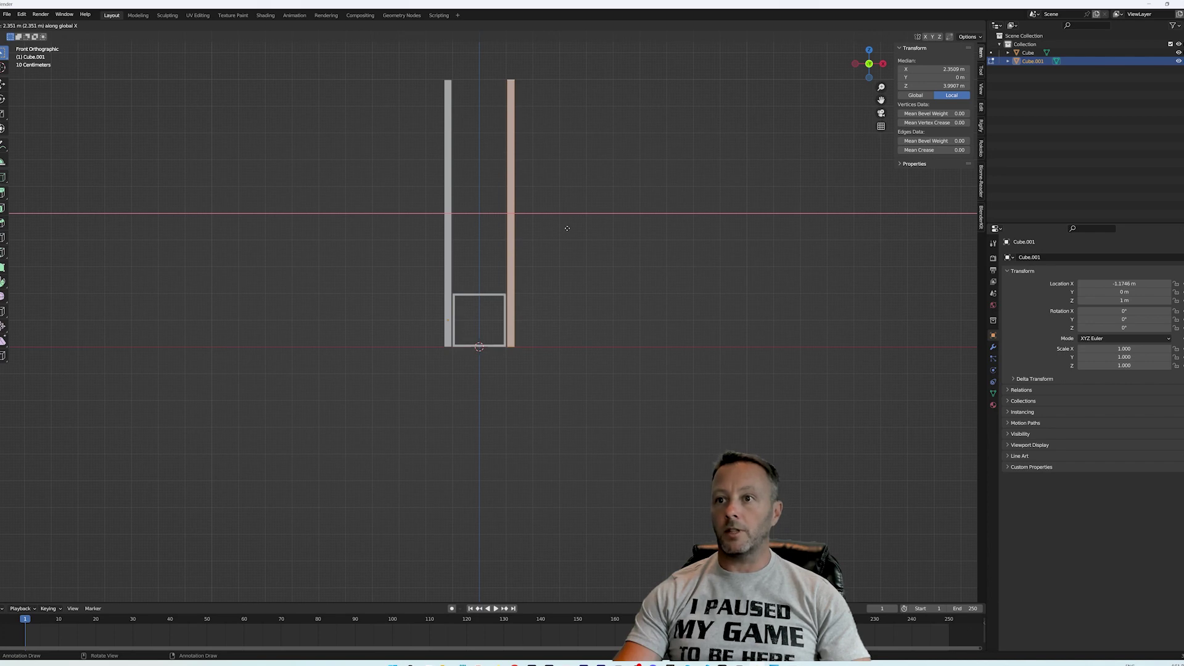
click(567, 229)
scroll(541, 358, up, 9)
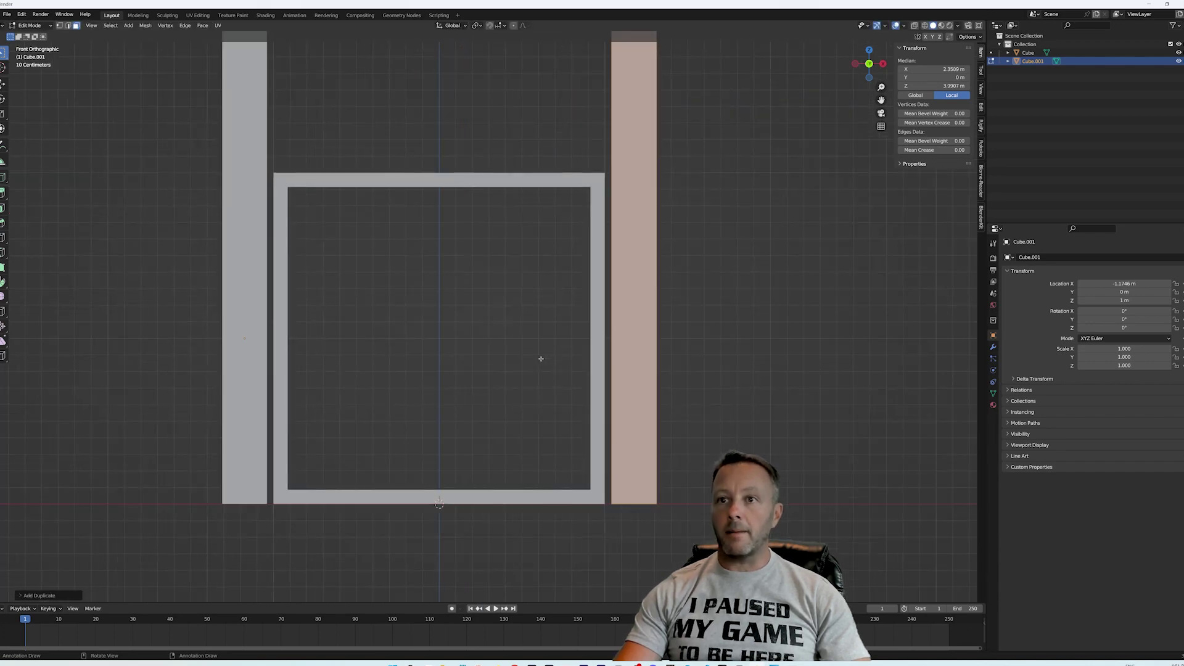
scroll(541, 358, down, 12)
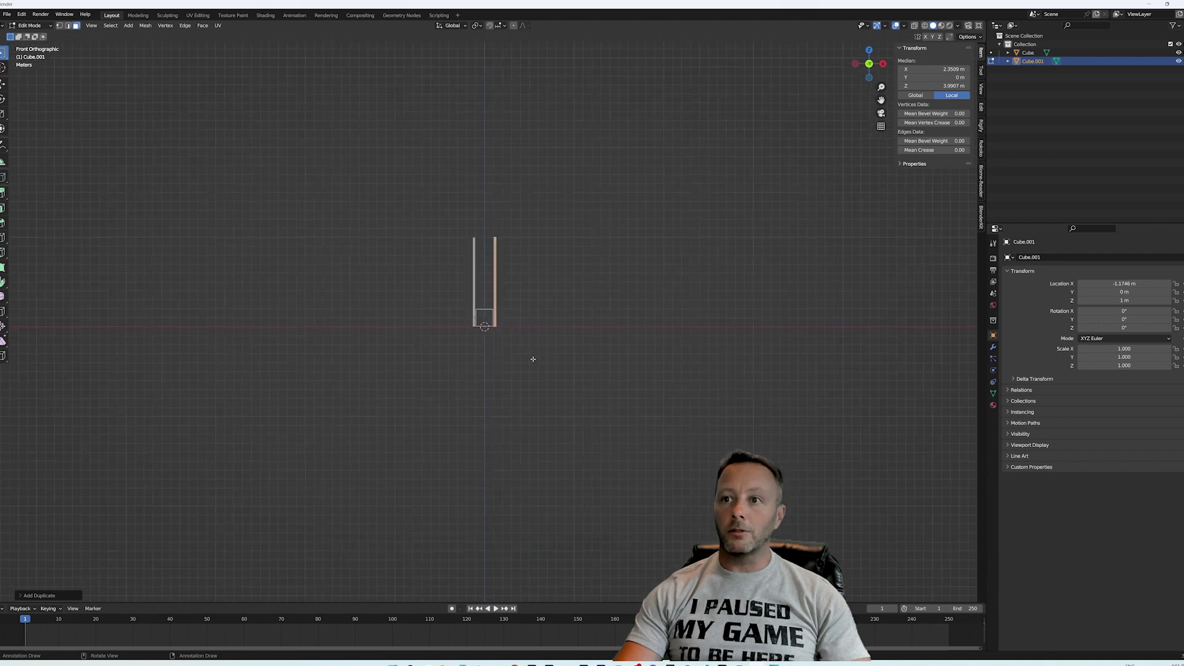
scroll(533, 358, up, 5)
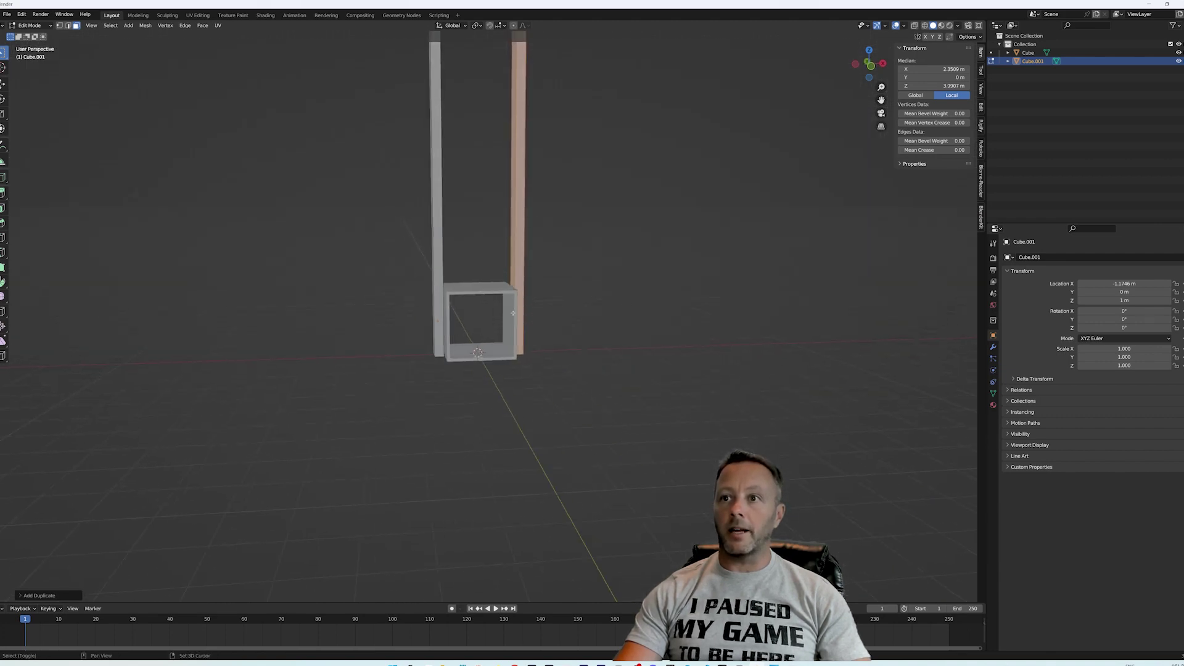
scroll(513, 313, down, 4)
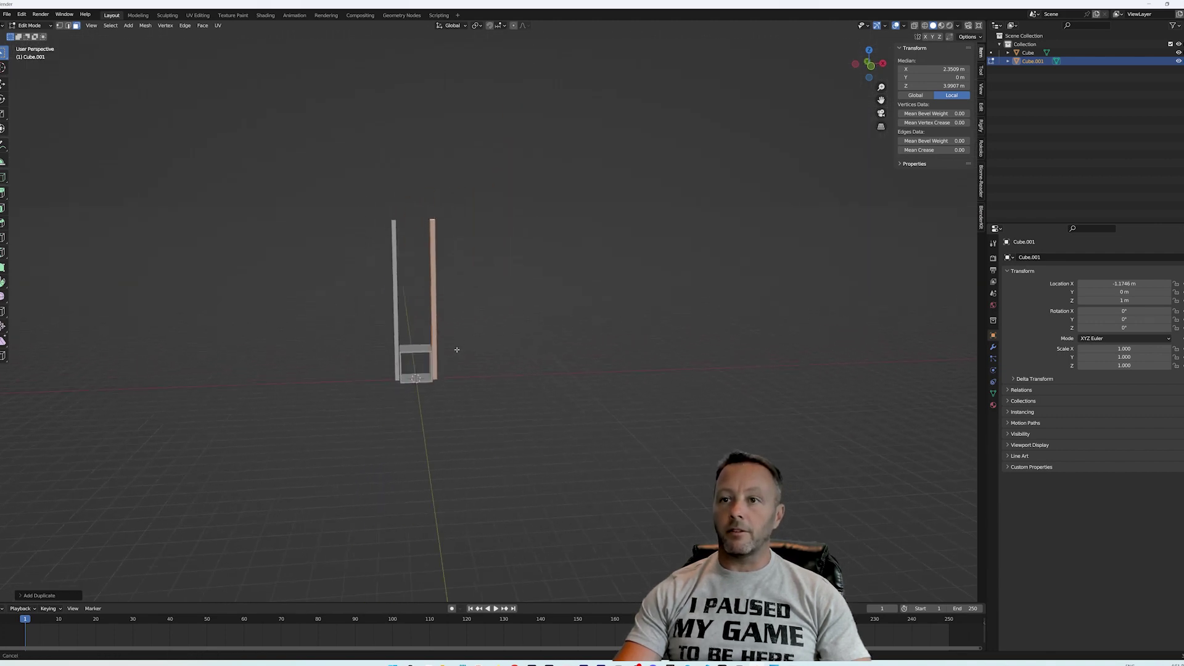
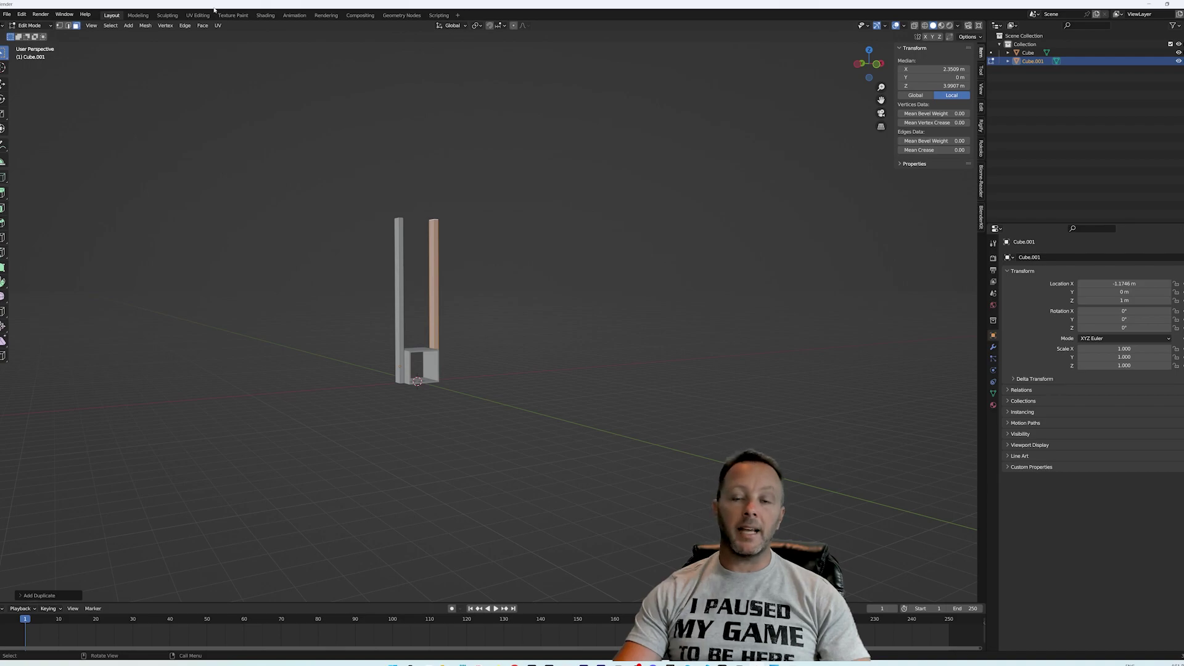
Step: Export the elevator model to the Desktop as an FBX file named Elevator_tutorial.fbx
click(7, 14)
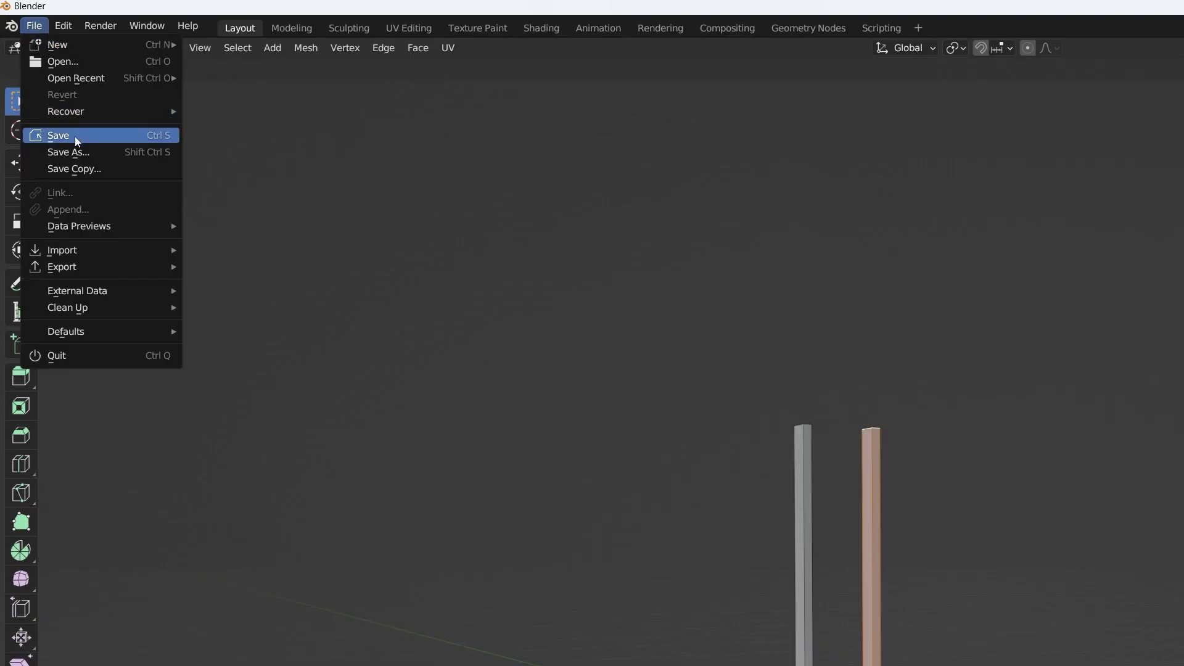
mouse_move(101, 265)
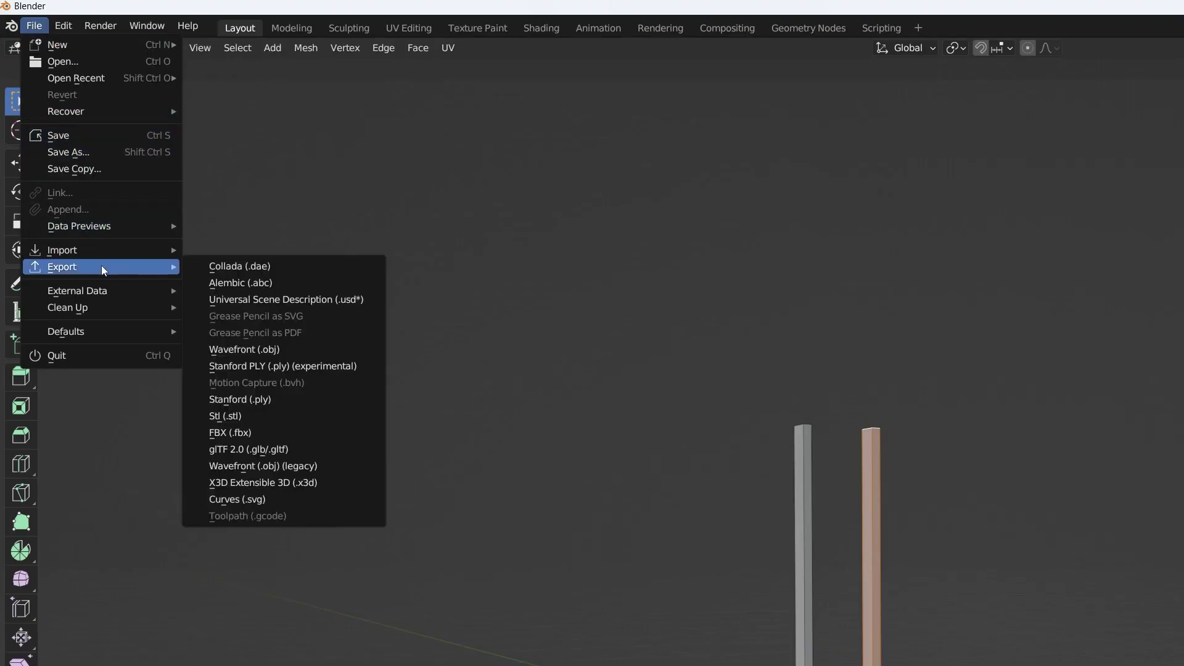
click(273, 431)
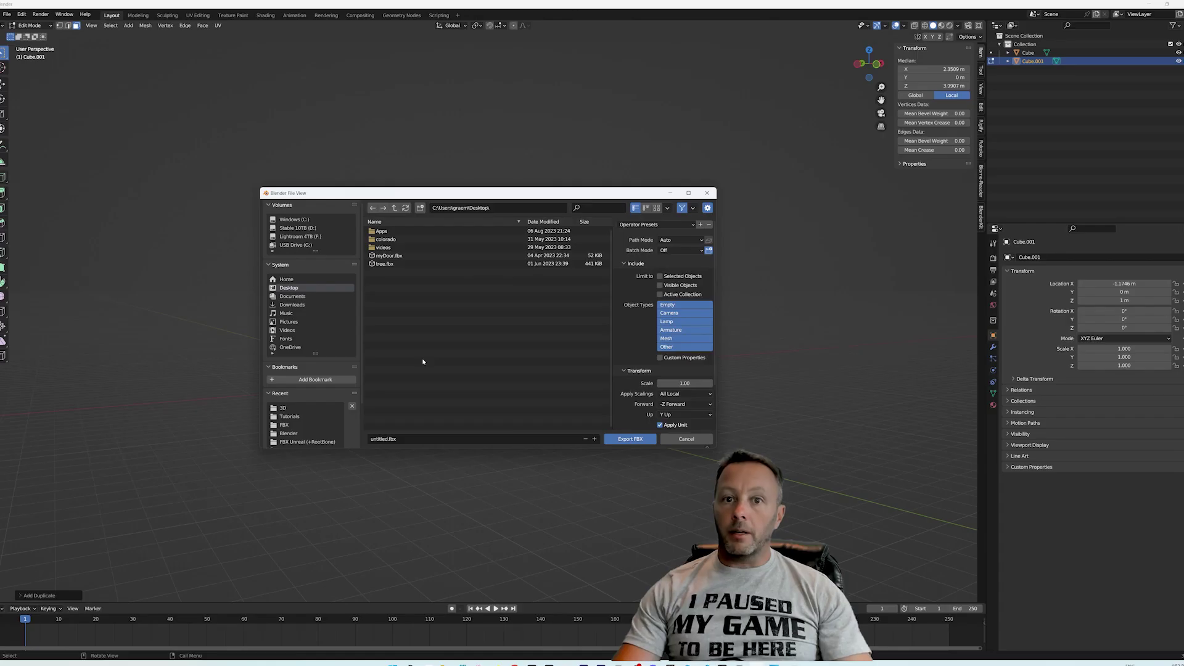
click(387, 437)
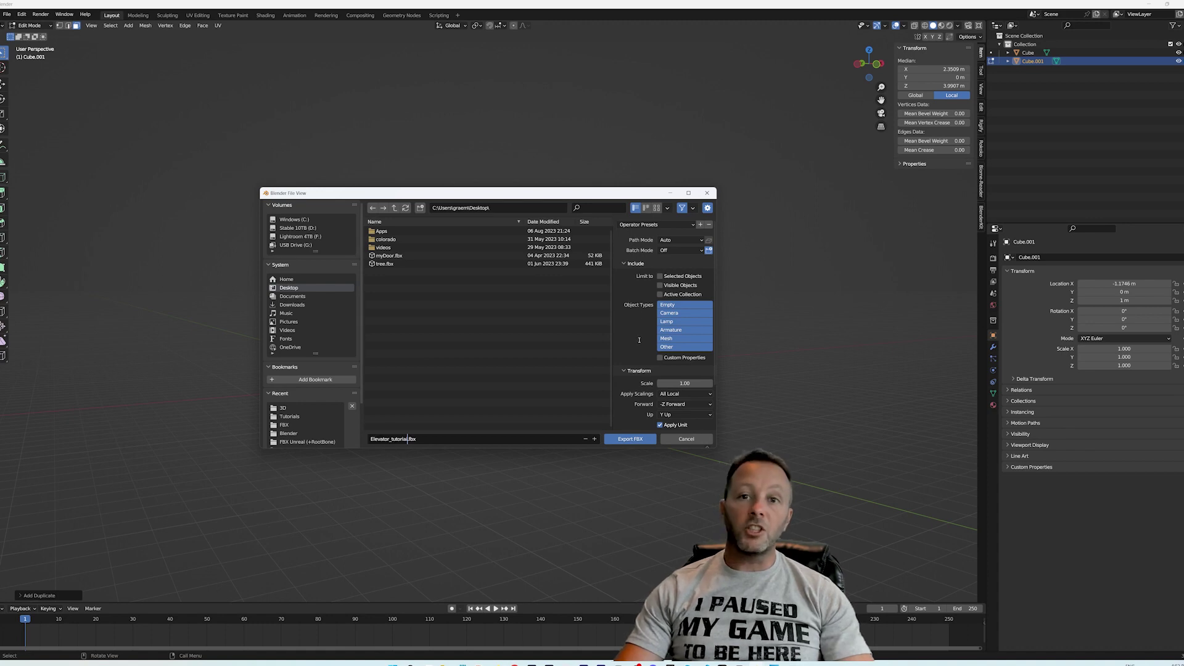
click(629, 439)
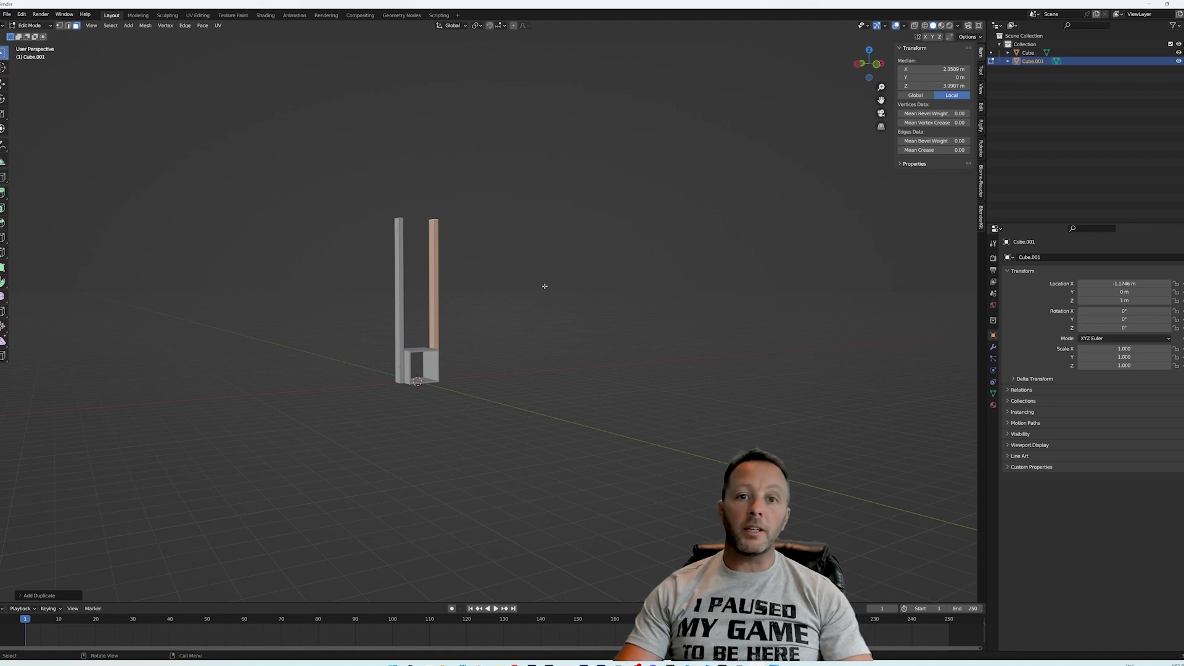
Step: Switch to Unreal Editor and create a folder named Objects inside ElevatorProject Content
click(1149, 4)
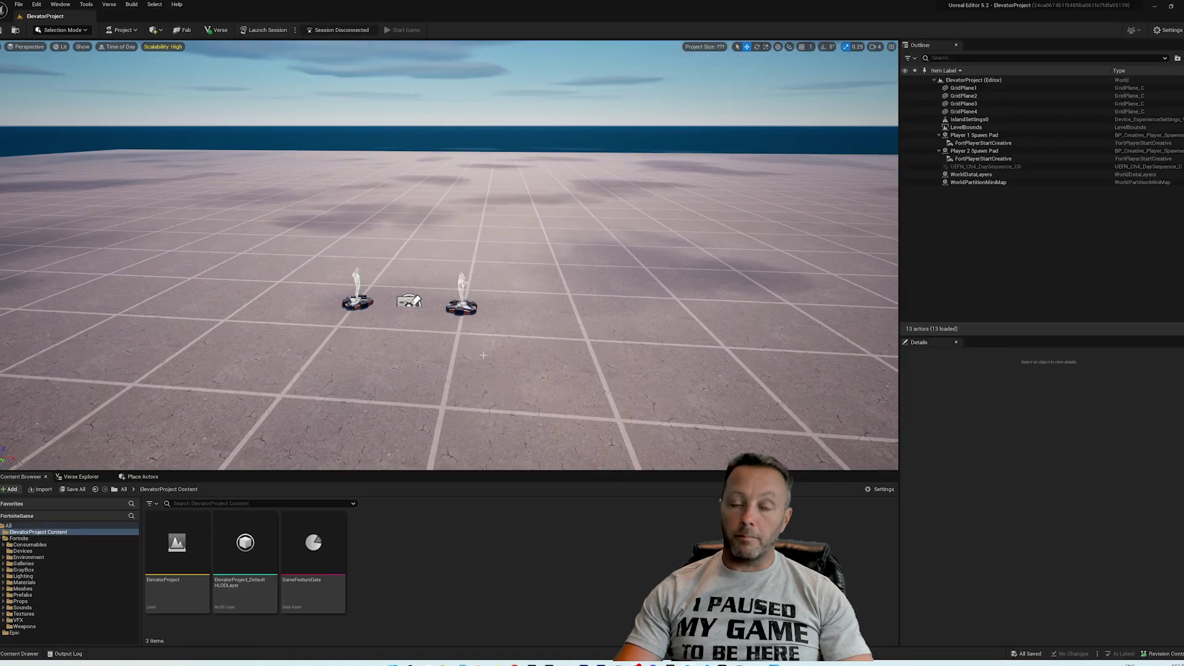
click(33, 532)
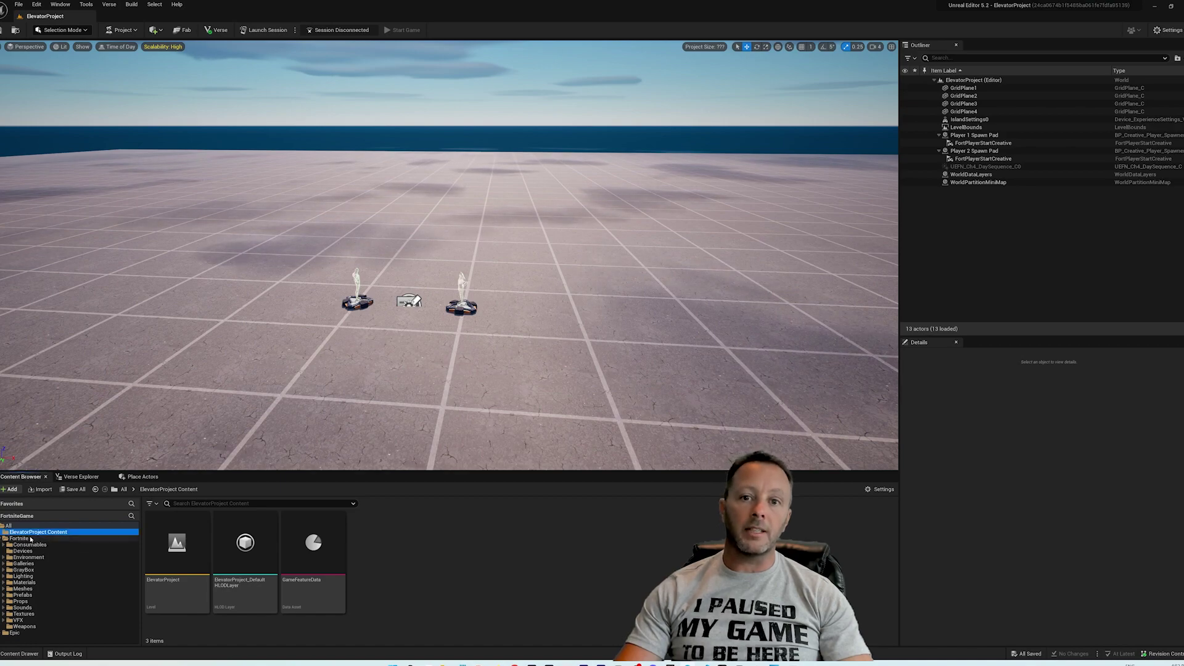
right_click(41, 533)
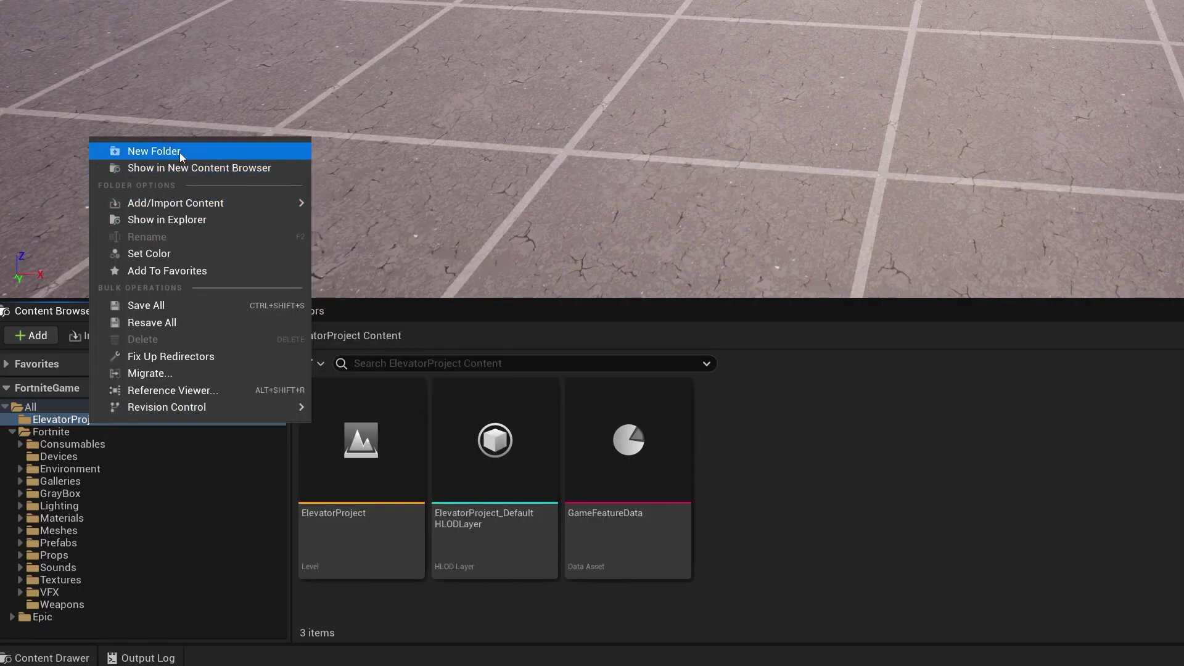
click(179, 153)
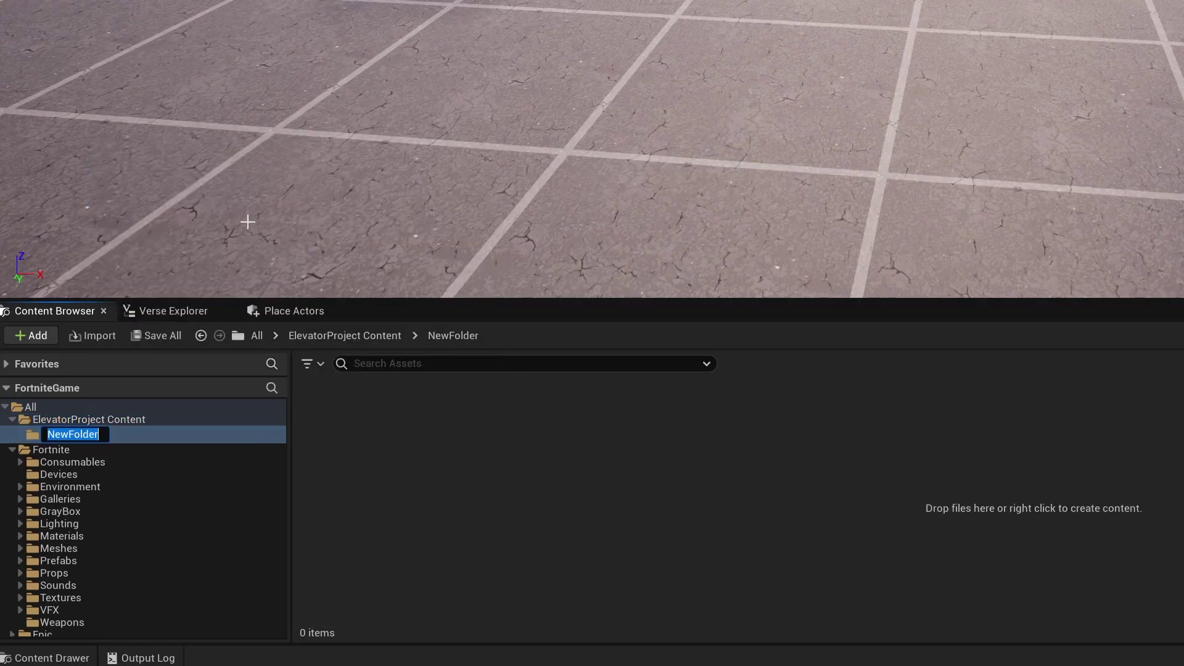
text(Objects)
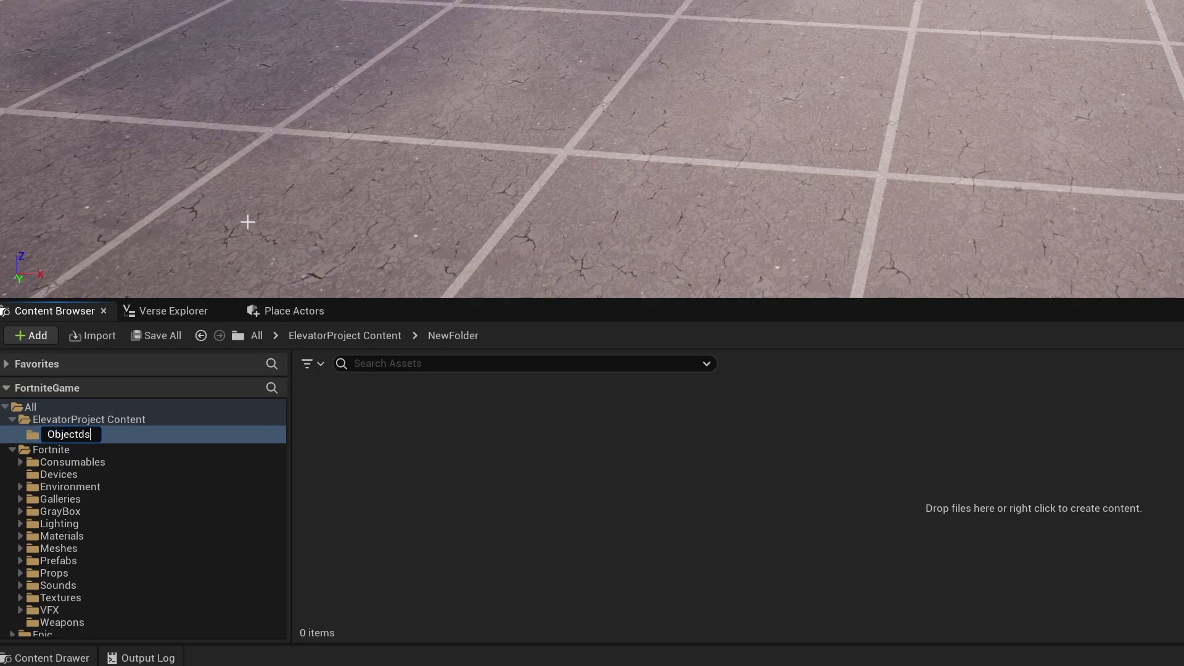
key(Return)
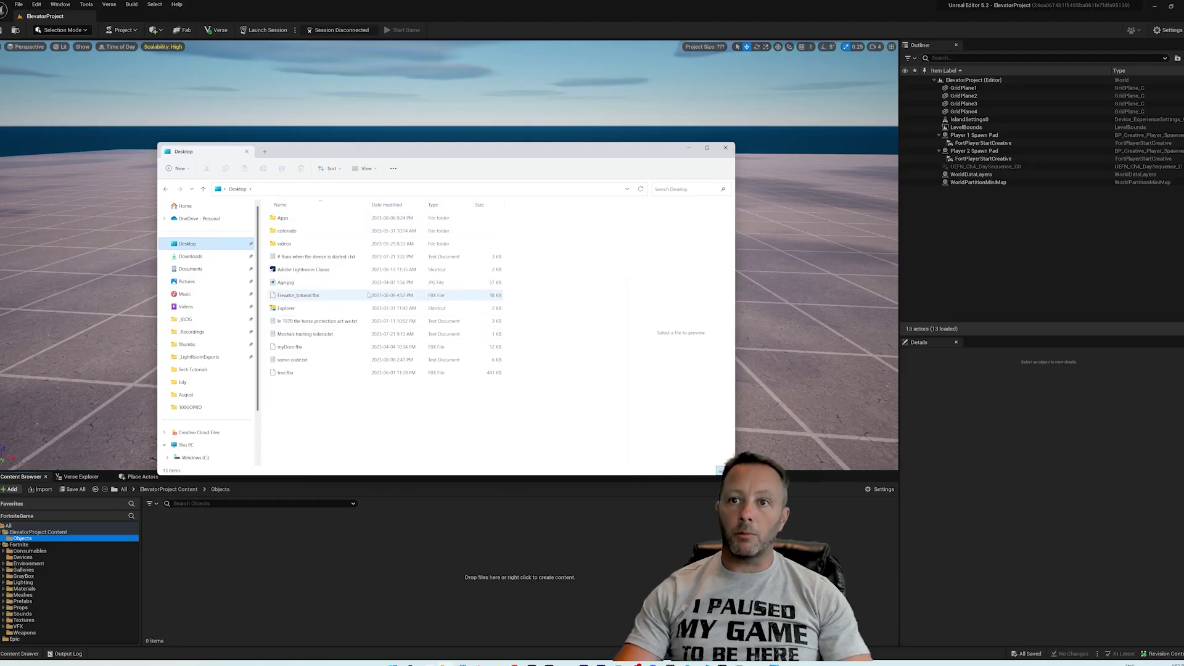
Step: Import everything from the Desktop file Elevator_tutorial.fbx into the Objects folder with the default FBX import options
drag(296, 296, 348, 577)
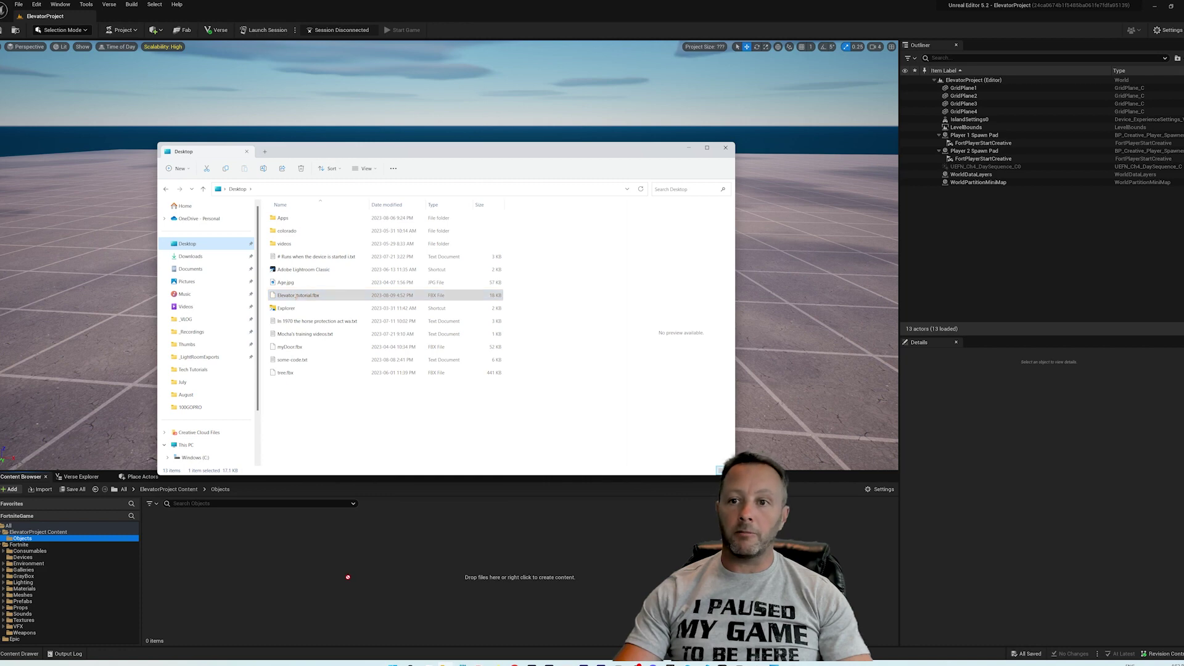
click(543, 497)
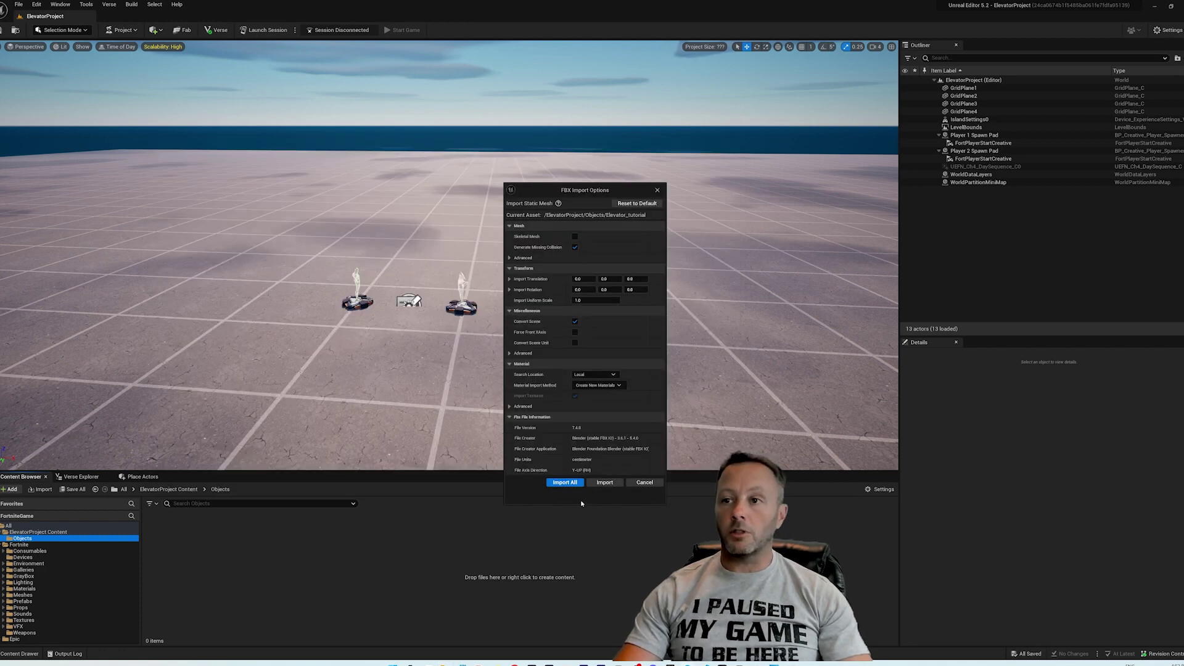
click(564, 482)
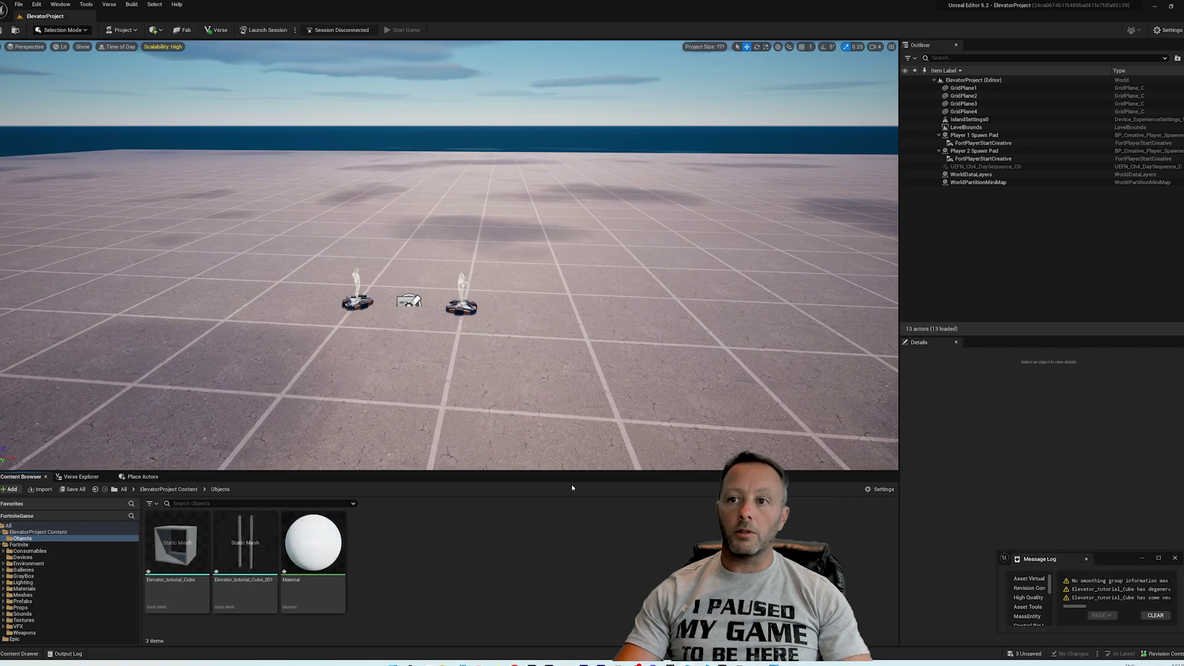
Step: Look over the imported meshes and material, and place the two-rail mesh Elevator_tutorial_Cube_001 in the level beside the player spawn pads
click(182, 547)
click(246, 548)
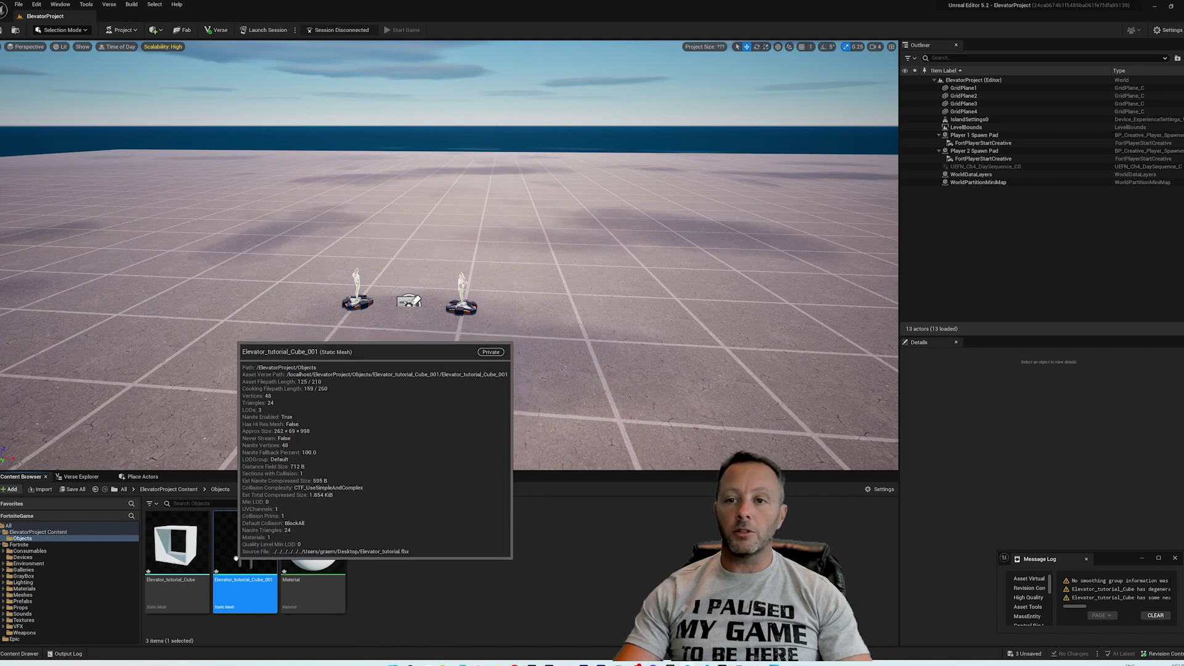
click(312, 545)
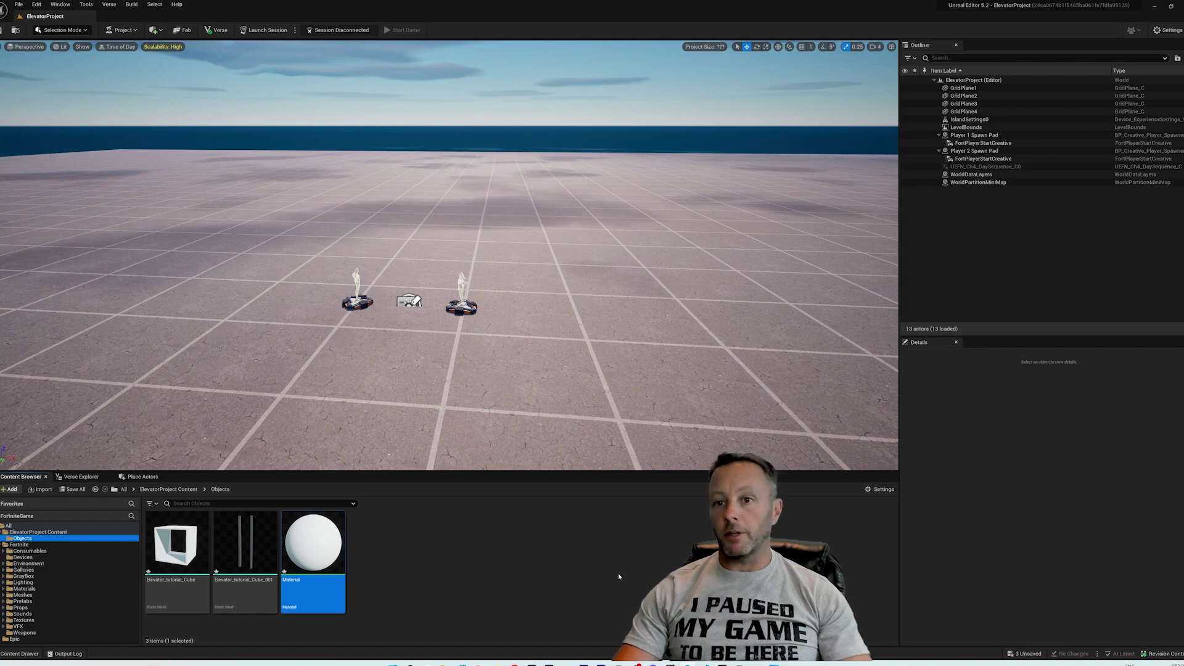
drag(245, 543, 570, 337)
click(184, 564)
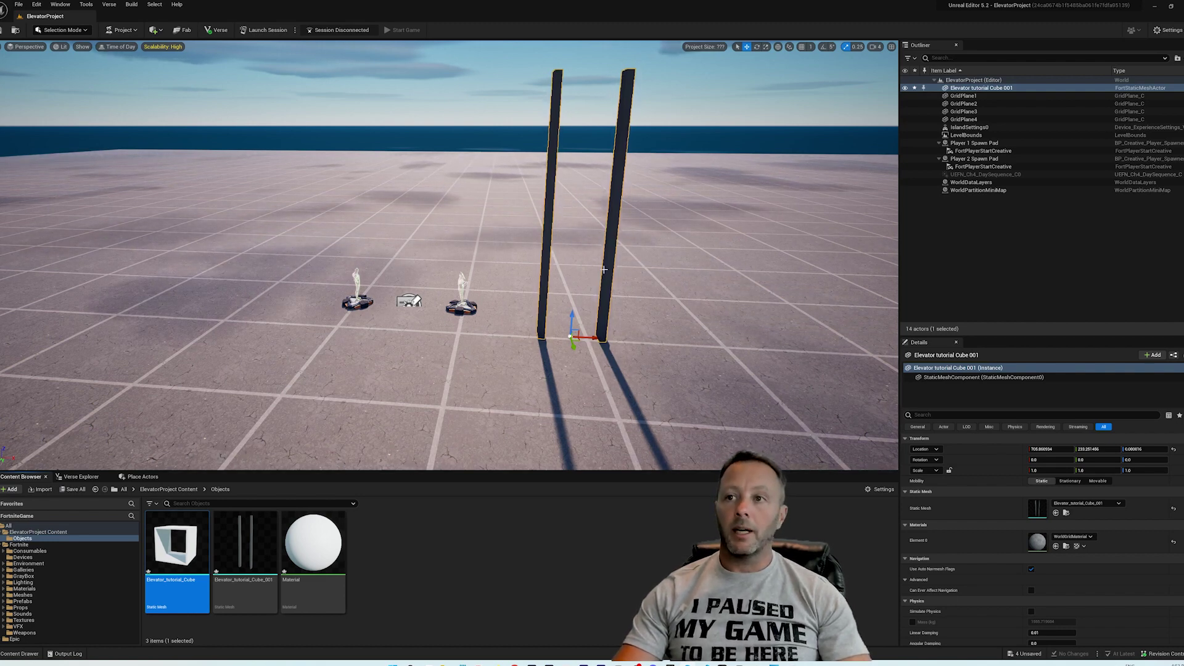
Step: Generate Auto Convex Collision for the Elevator_tutorial_Cube_001 rails mesh, check the collision hulls around both rails, and save the mesh
double_click(251, 534)
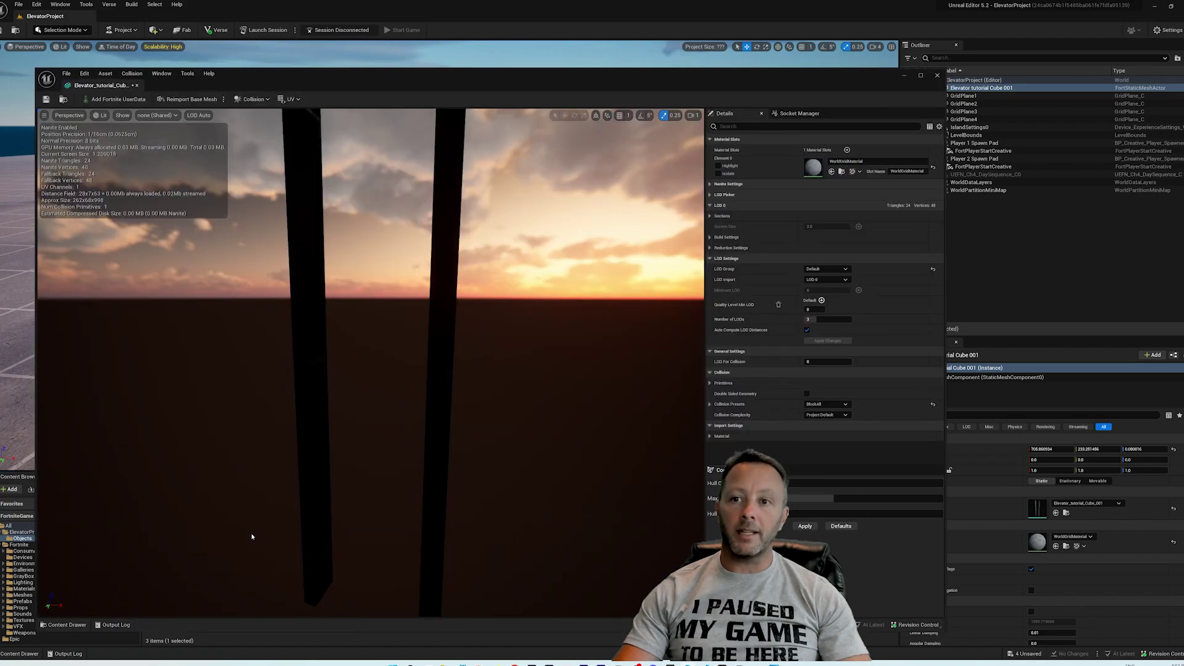
click(257, 99)
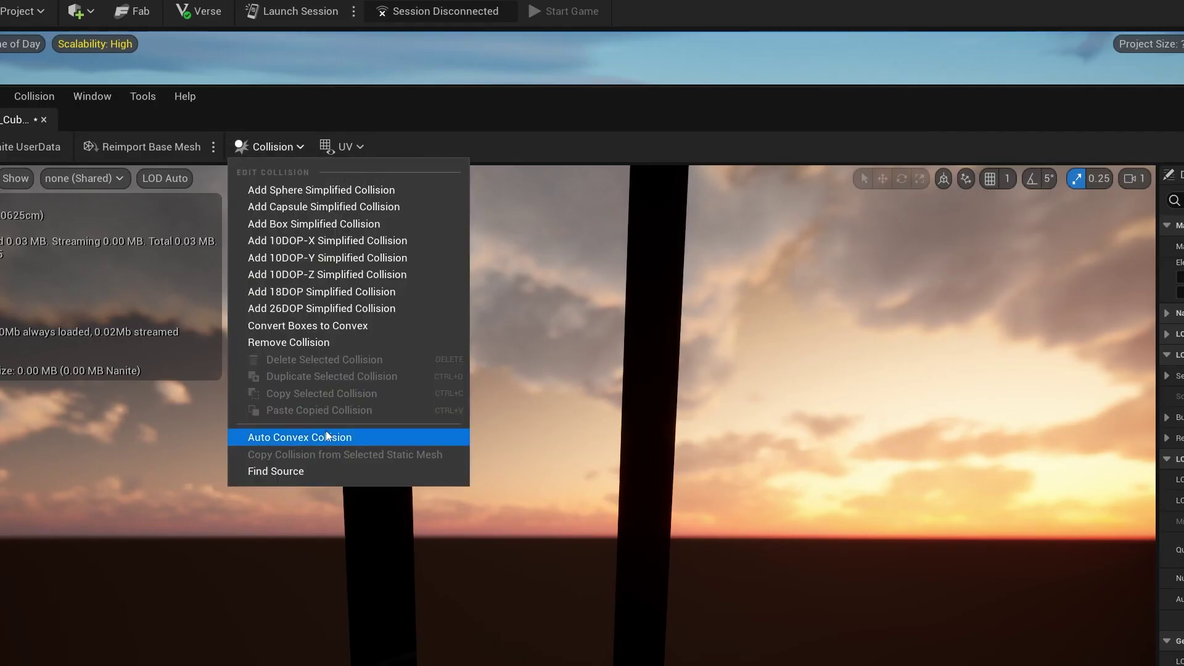
click(281, 245)
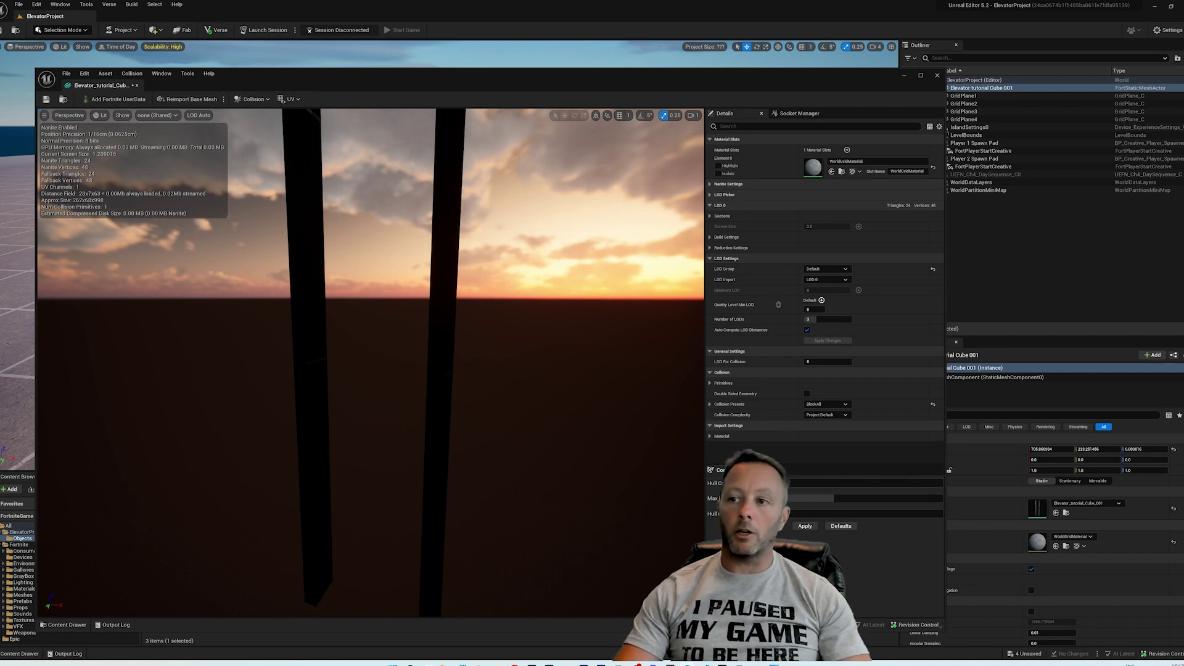
click(805, 526)
middle_drag(536, 445, 595, 447)
scroll(534, 445, down, 4)
middle_drag(484, 466, 435, 453)
right_drag(484, 467, 501, 494)
drag(457, 440, 455, 432)
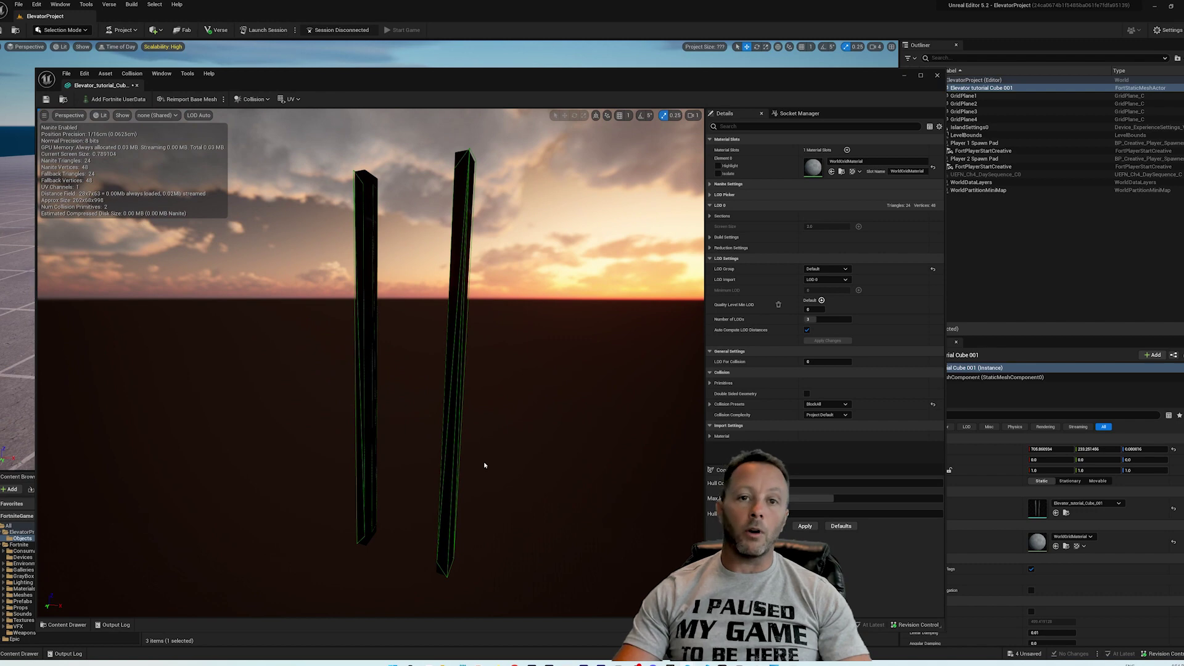
click(46, 99)
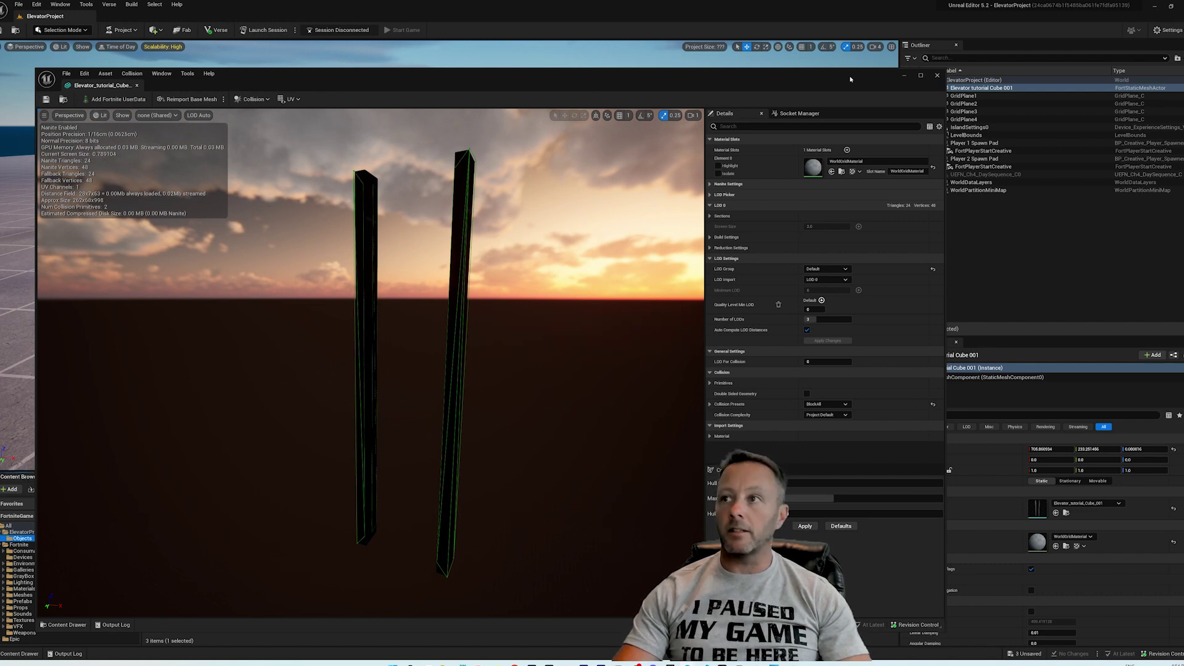
click(938, 76)
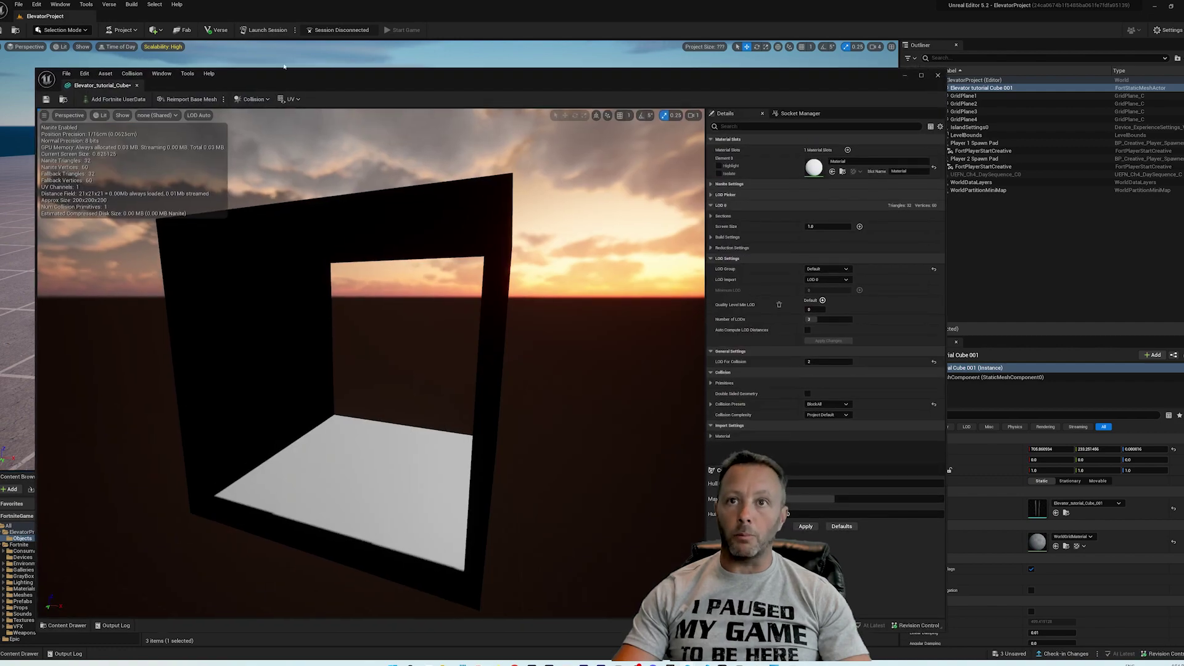
Step: Generate Auto Convex Collision for the hollow Elevator_tutorial_Cube mesh, check its open interior, and save the mesh
click(253, 99)
click(269, 248)
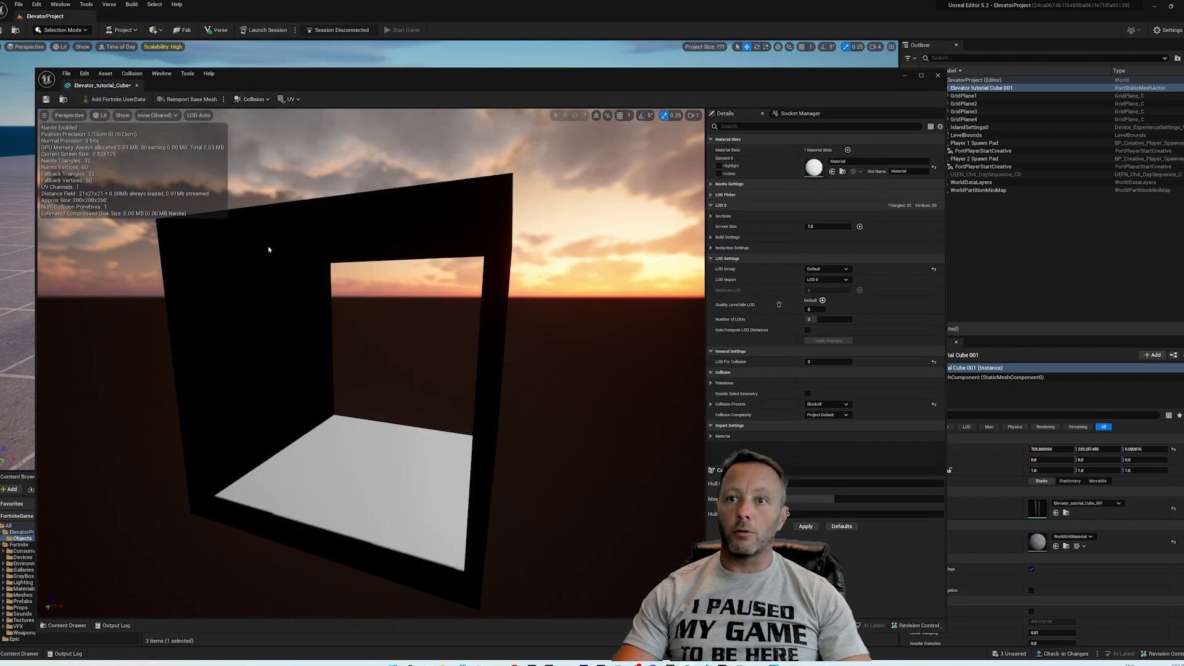
click(808, 526)
right_drag(531, 439, 602, 443)
right_drag(400, 410, 398, 410)
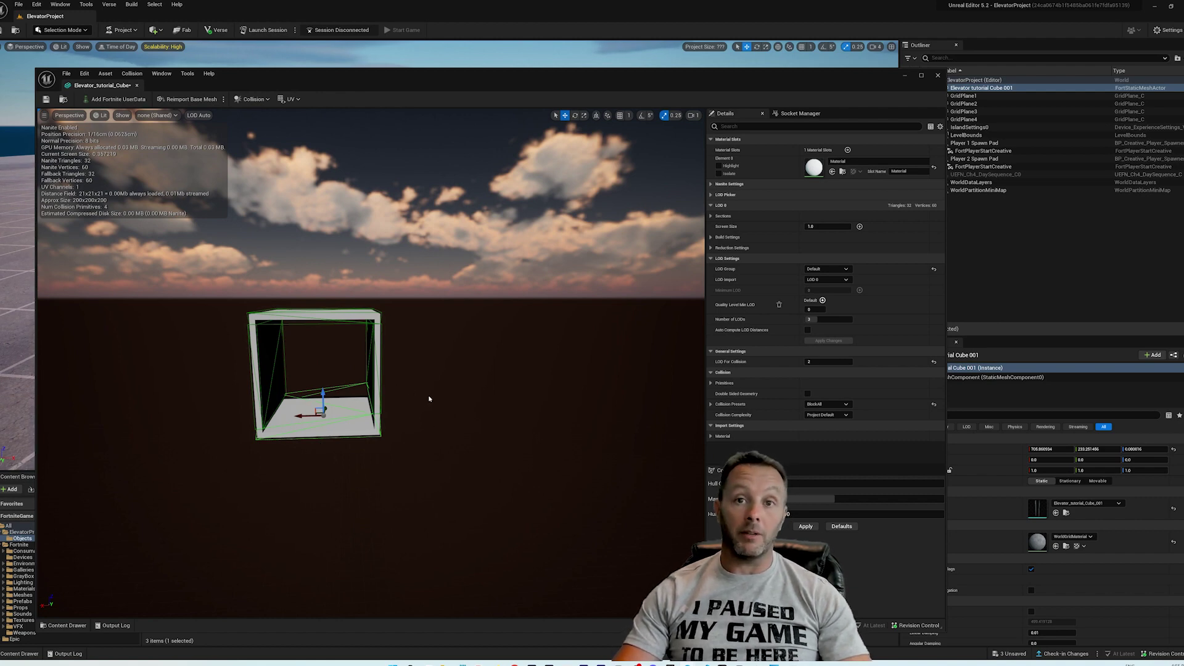
click(46, 99)
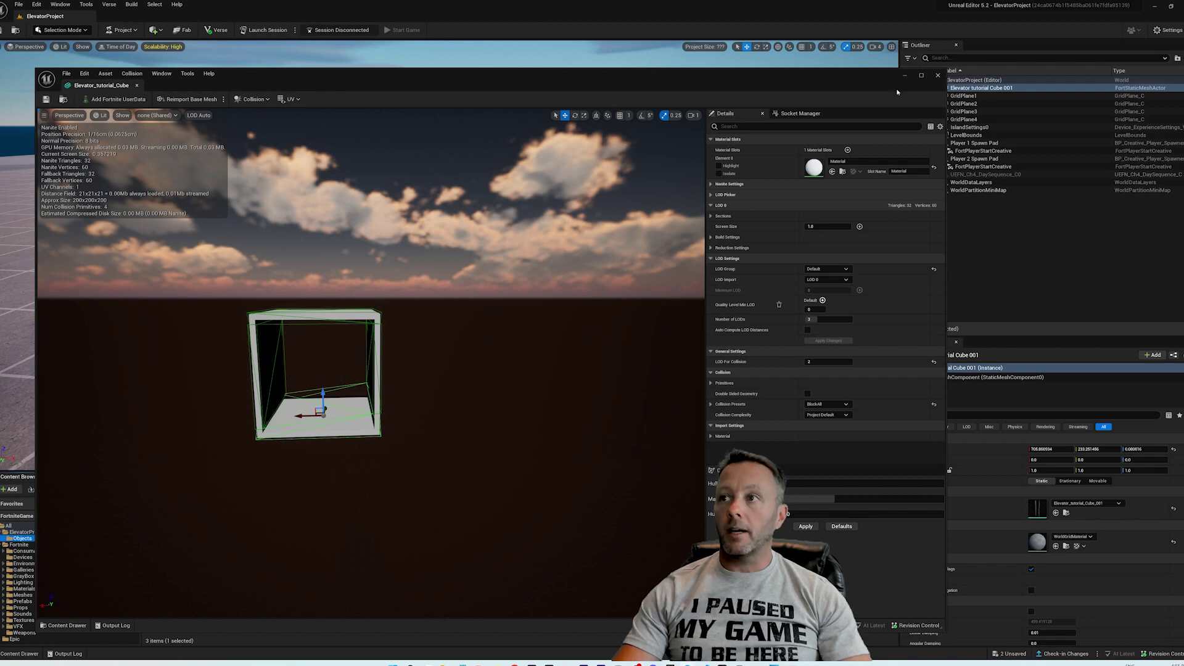
click(937, 76)
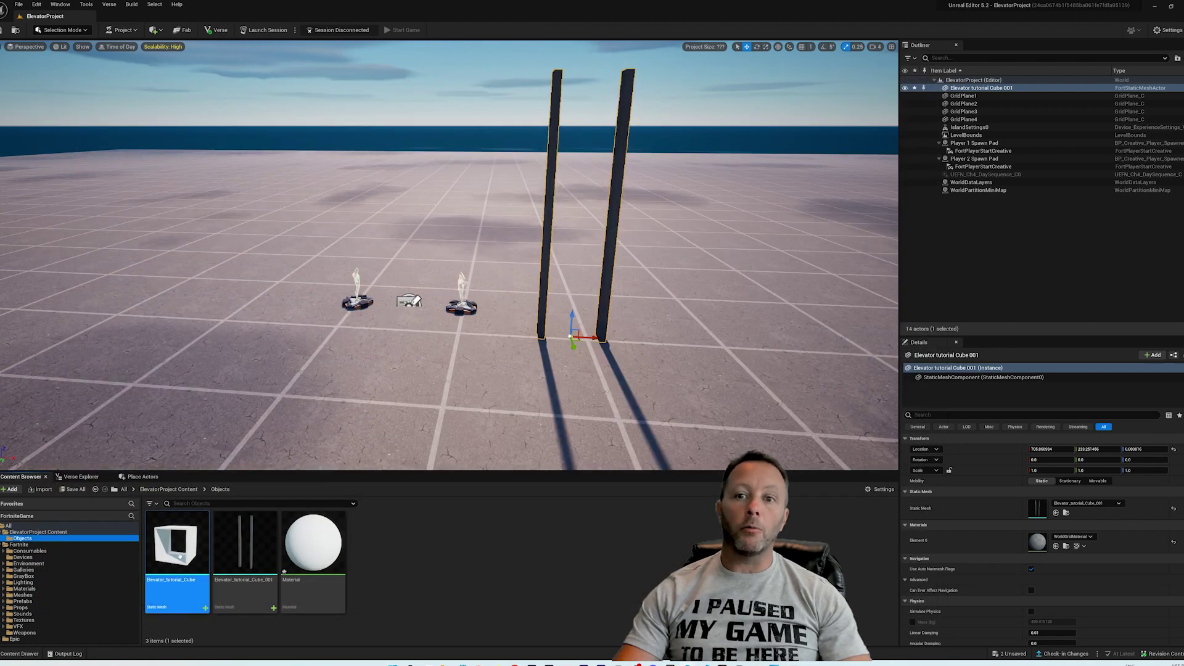
Step: Try placing the Elevator_tutorial_Cube mesh between the rails in the level, and delete that copy
drag(177, 543, 572, 333)
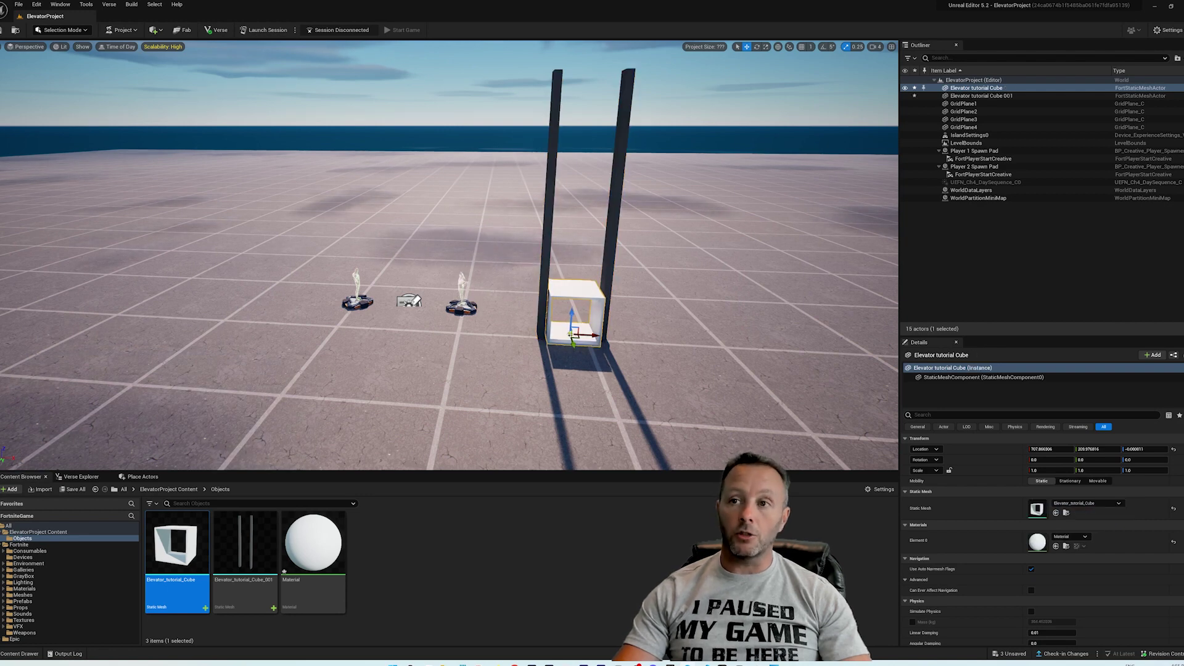
key(Delete)
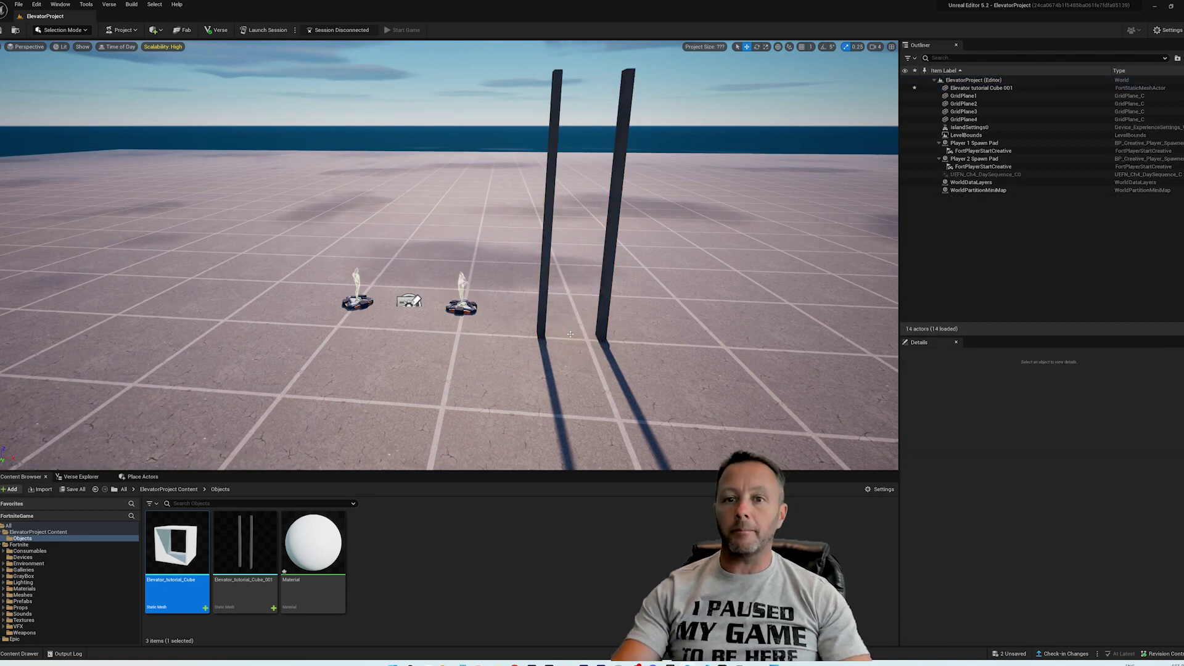
Step: Create a folder named BluePrints inside ElevatorProject Content
click(38, 531)
right_click(489, 552)
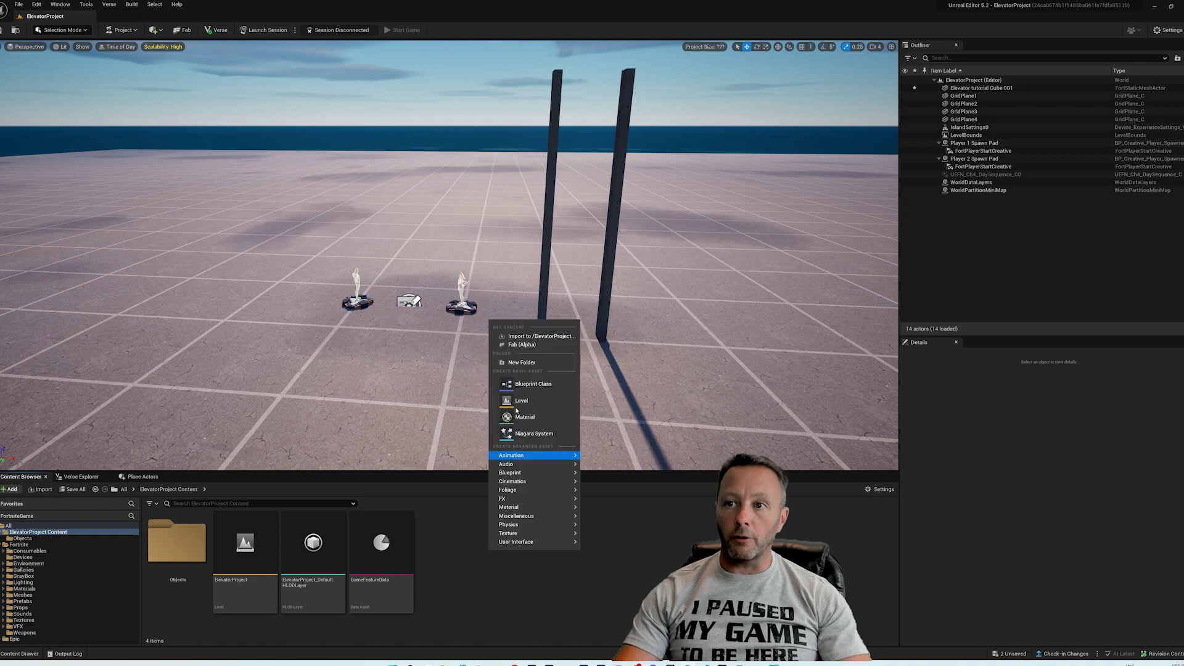
click(522, 362)
text(Bl)
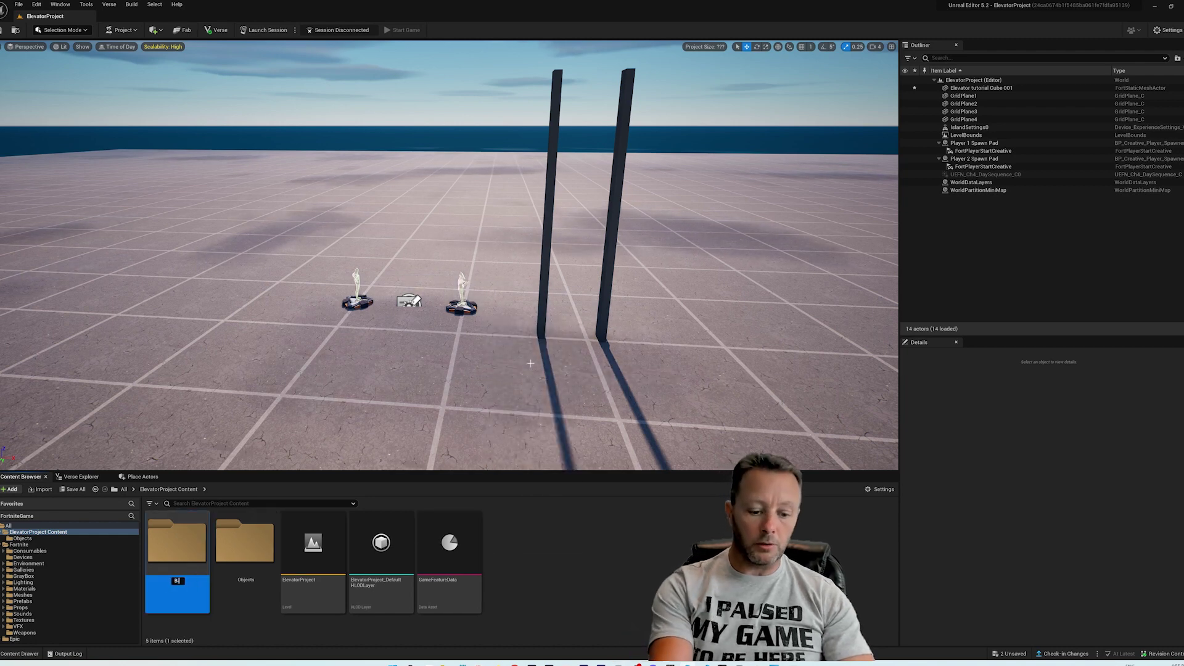
text(uePrints)
key(Return)
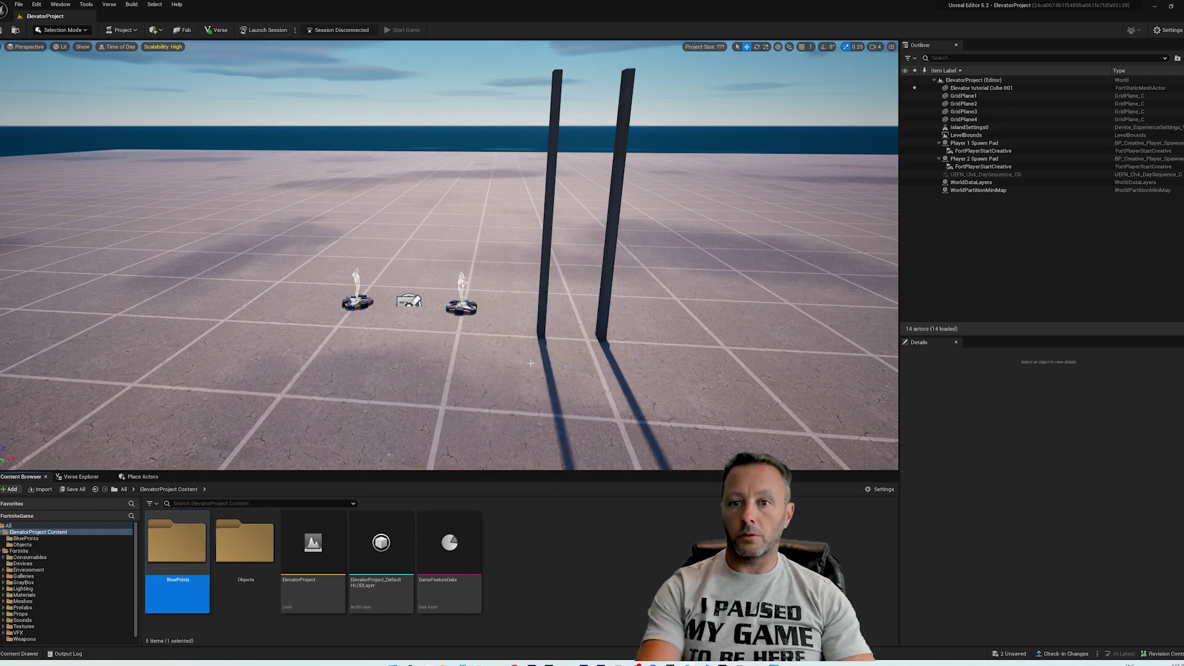
Step: Create a Building Prop blueprint class named ElevatorBox inside the BluePrints folder
double_click(177, 542)
right_click(247, 546)
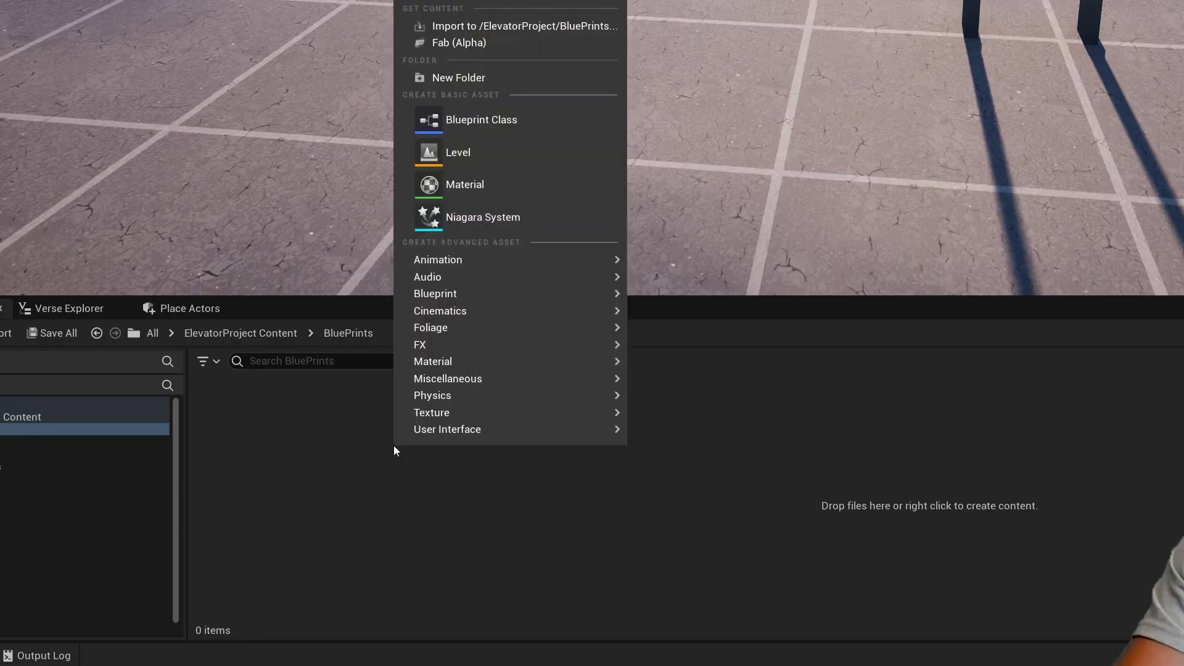
click(501, 118)
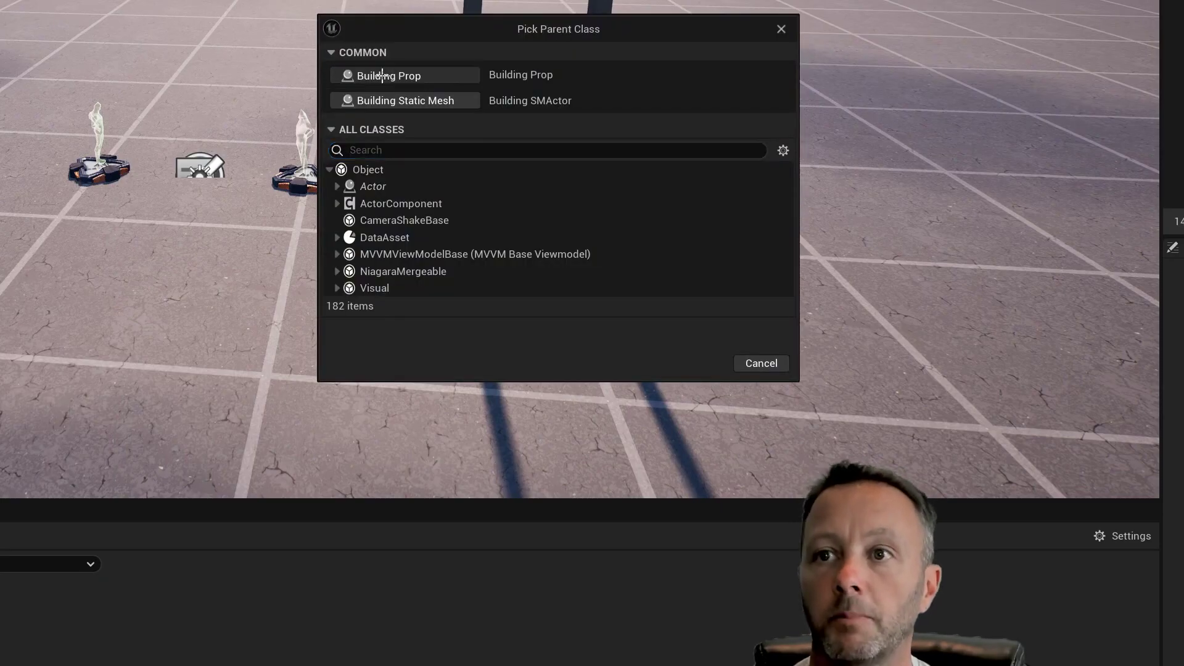
click(382, 76)
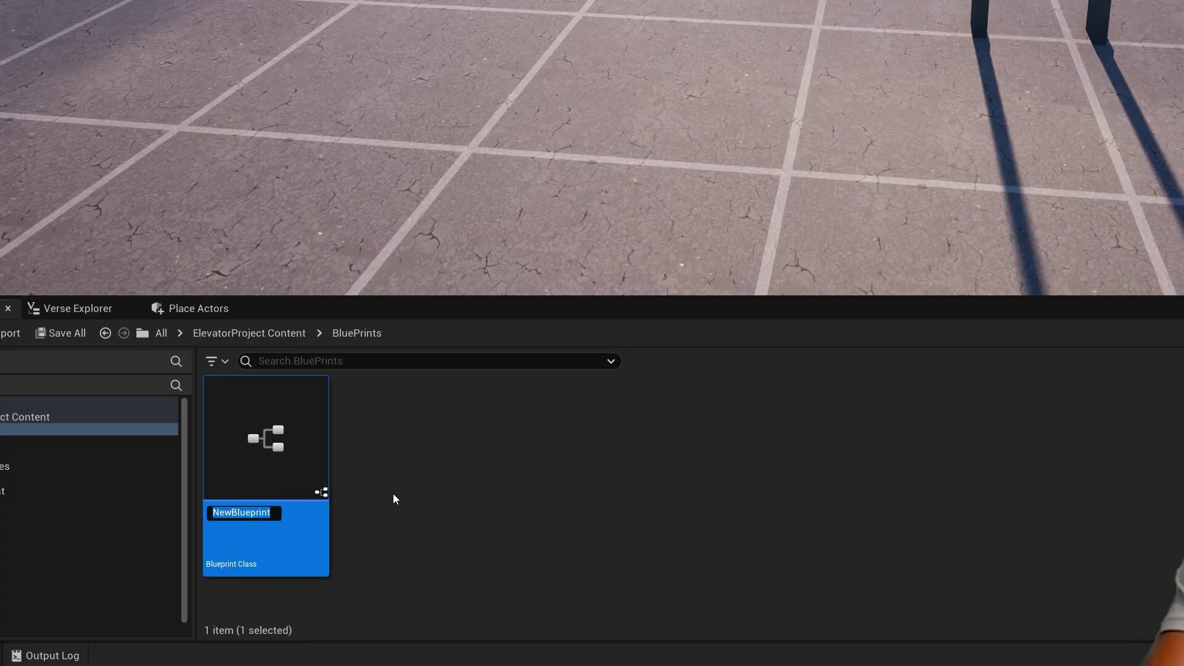
text(Elevat)
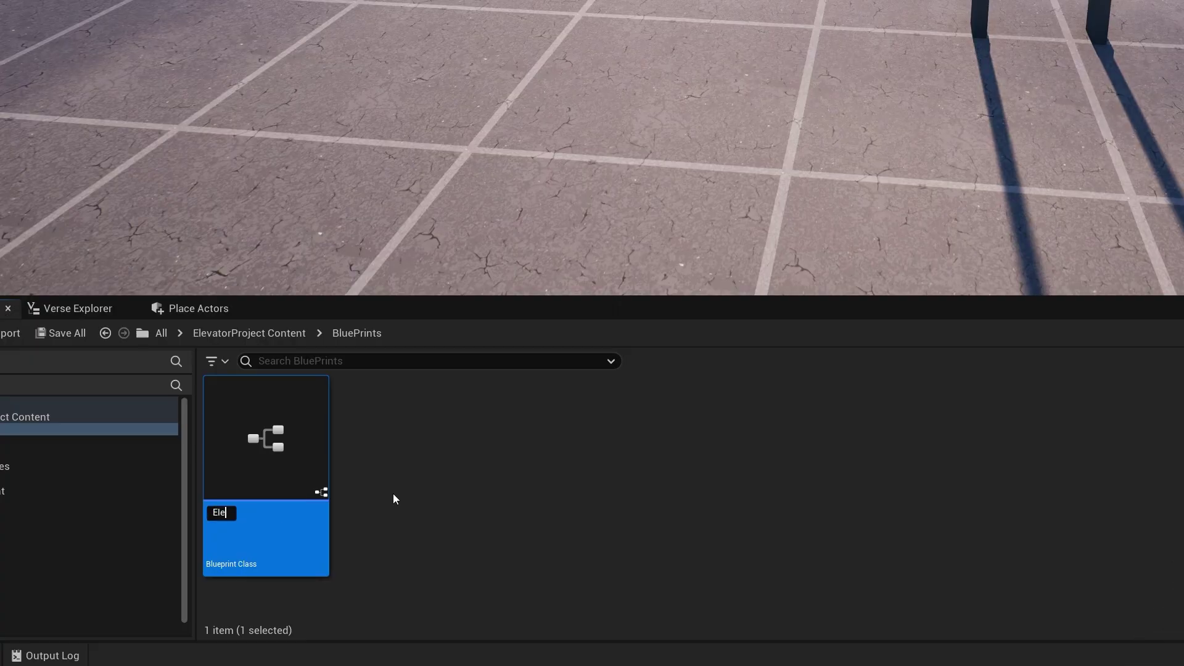
text(orBox)
key(Return)
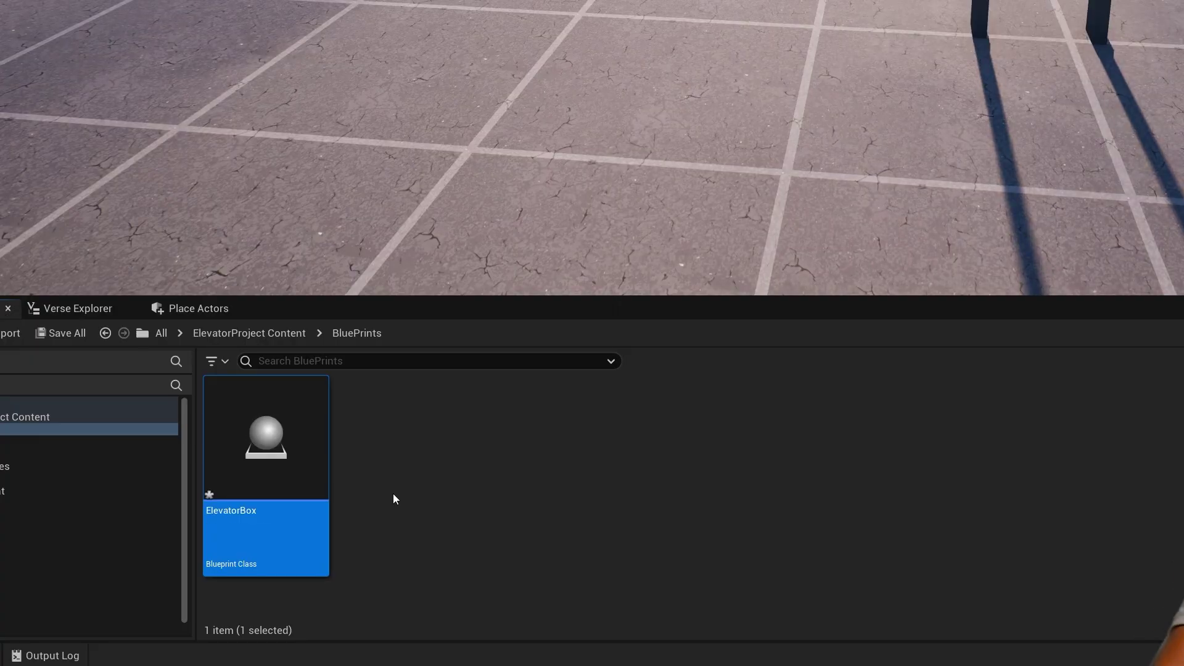
Step: Assign Elevator_tutorial_Cube as the static mesh of the ElevatorBox blueprint, then compile and save it
double_click(179, 591)
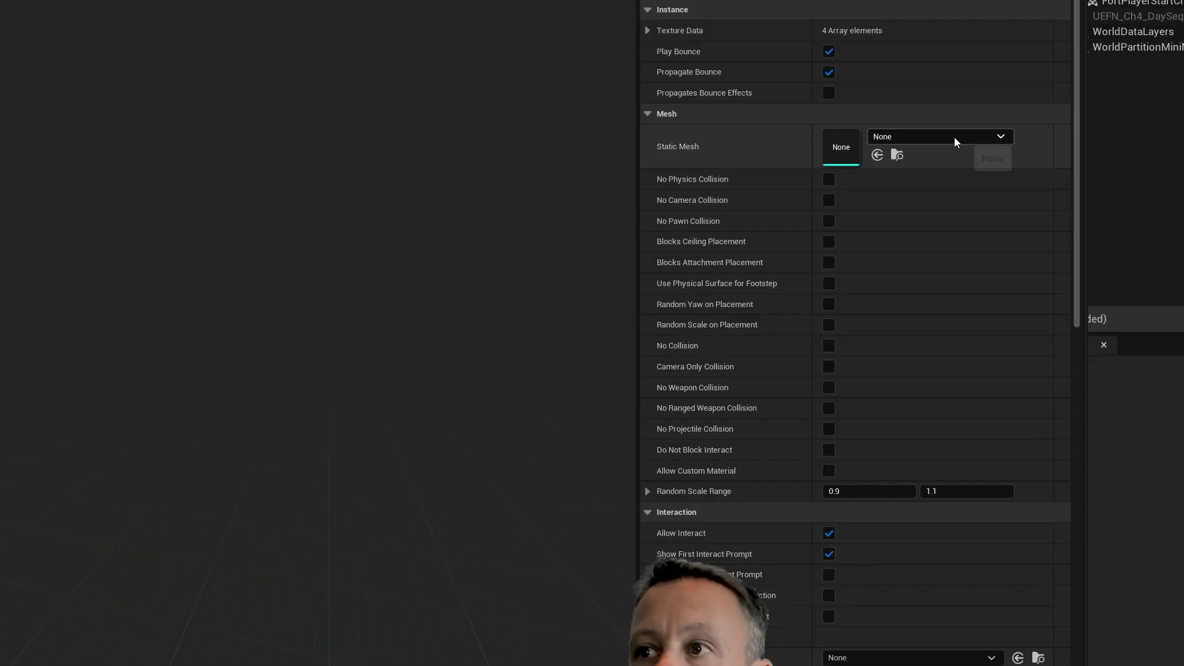
click(881, 235)
scroll(998, 356, down, 4)
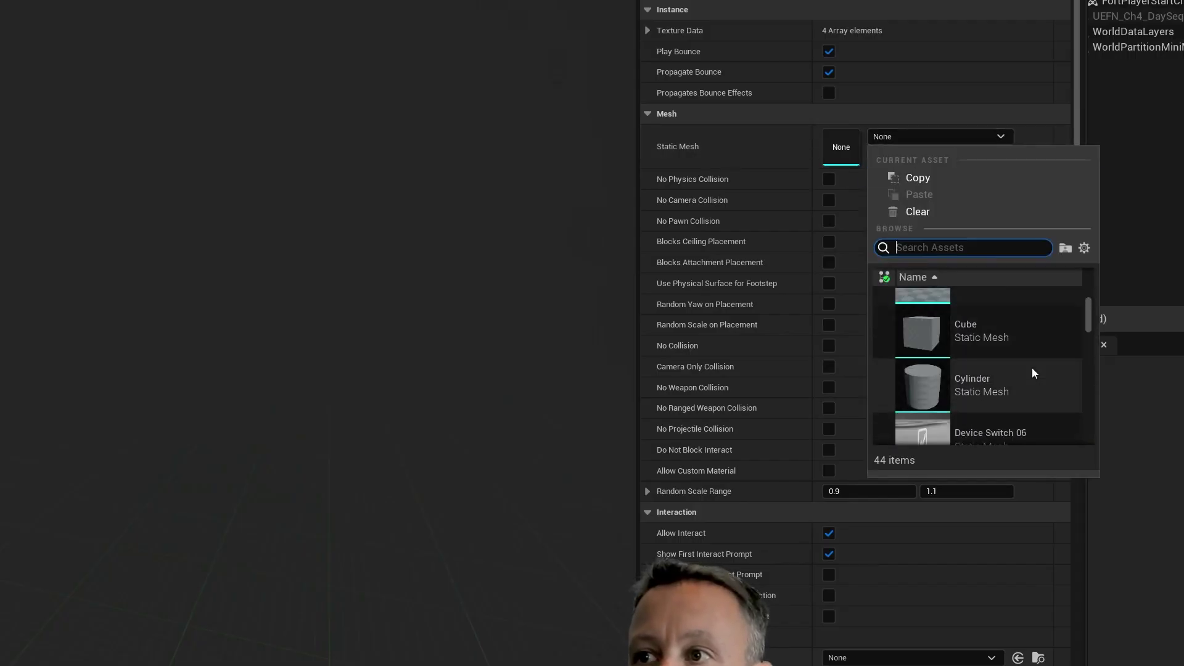
scroll(1031, 367, down, 2)
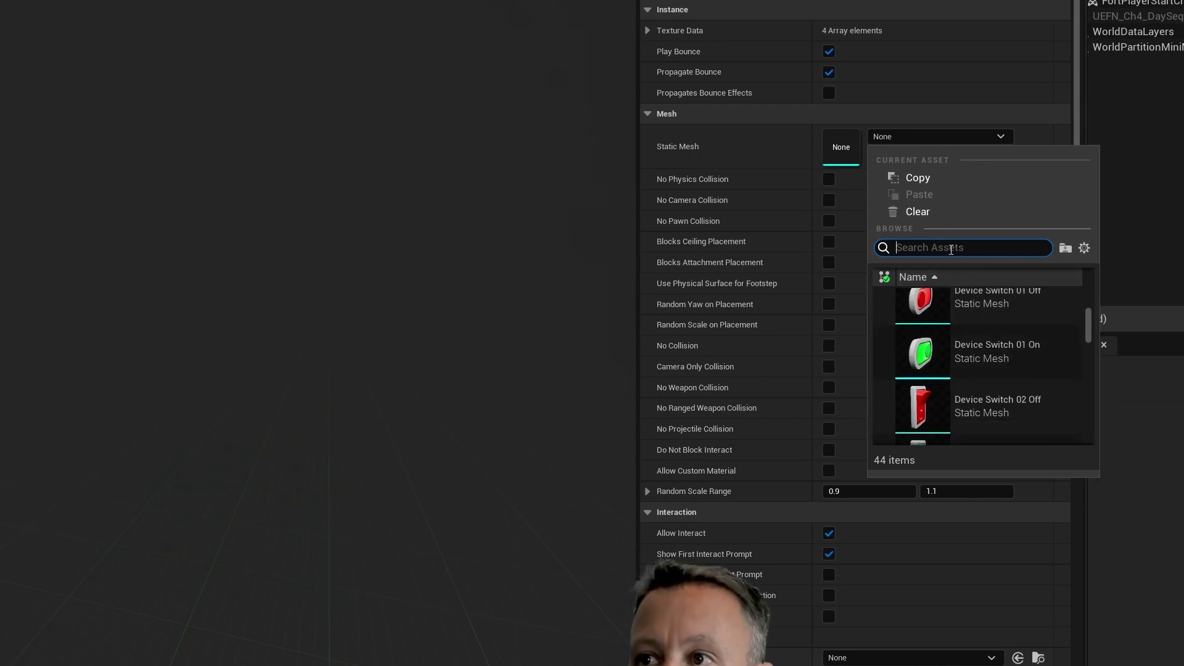
text(ele)
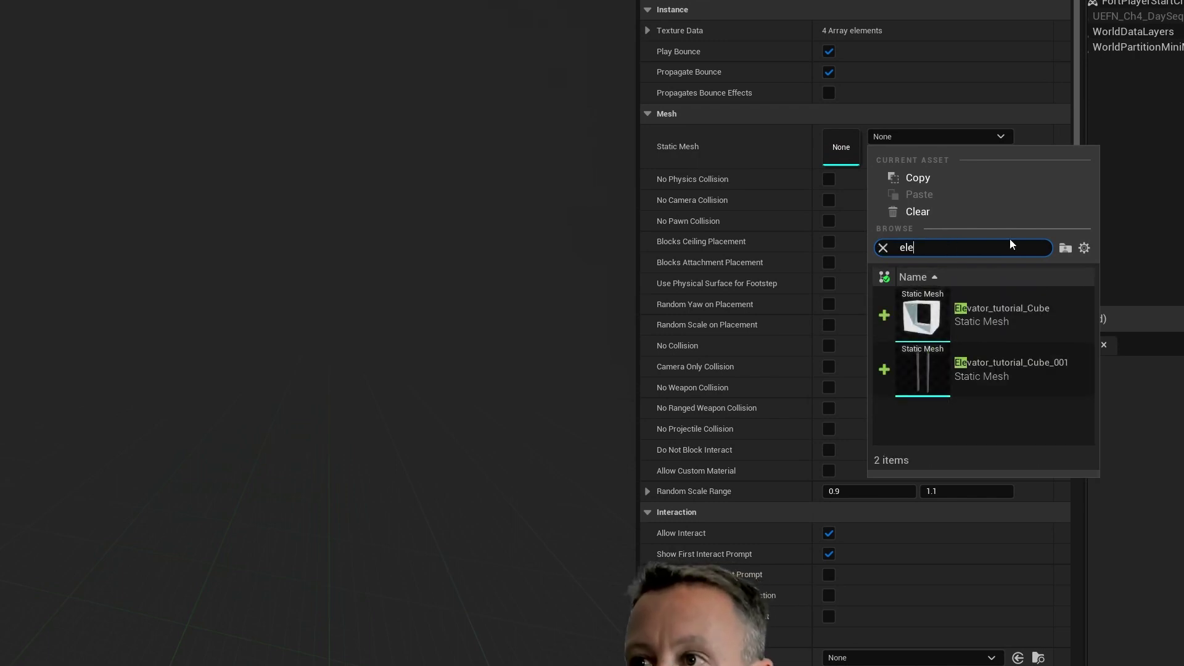
click(991, 309)
right_drag(530, 345, 519, 363)
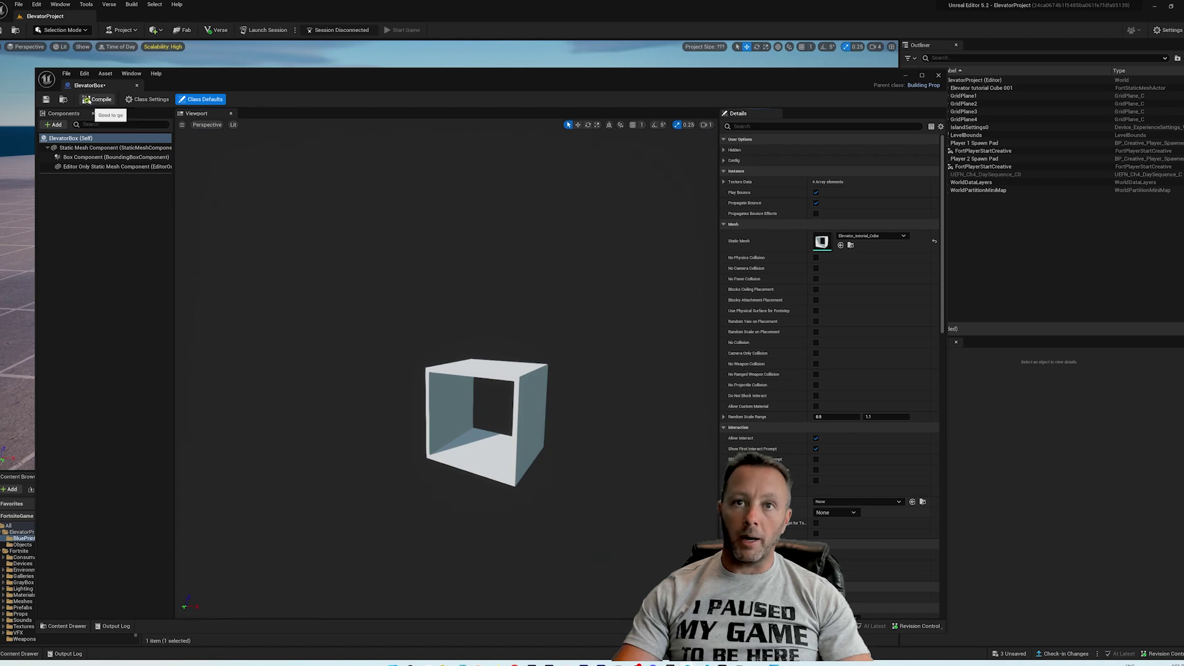
click(45, 99)
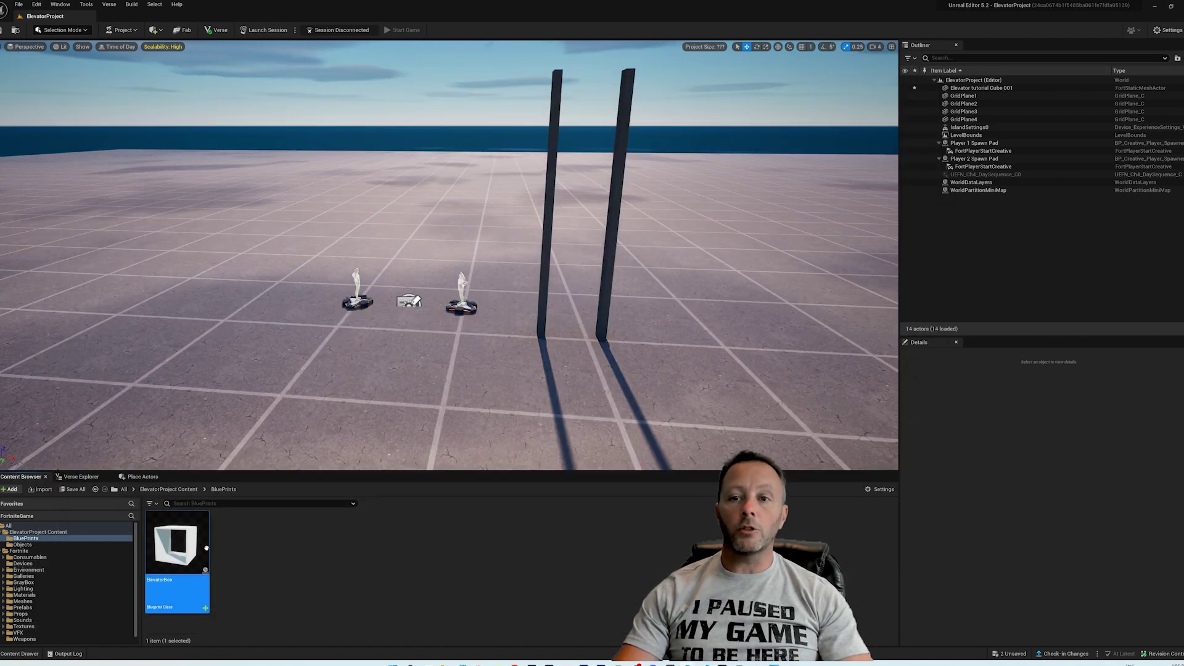
Step: Place the ElevatorBox blueprint in the level at ground height between the two rails
drag(177, 546, 571, 336)
scroll(570, 336, up, 4)
right_drag(570, 336, 472, 335)
key(w)
key(d)
right_drag(471, 335, 456, 334)
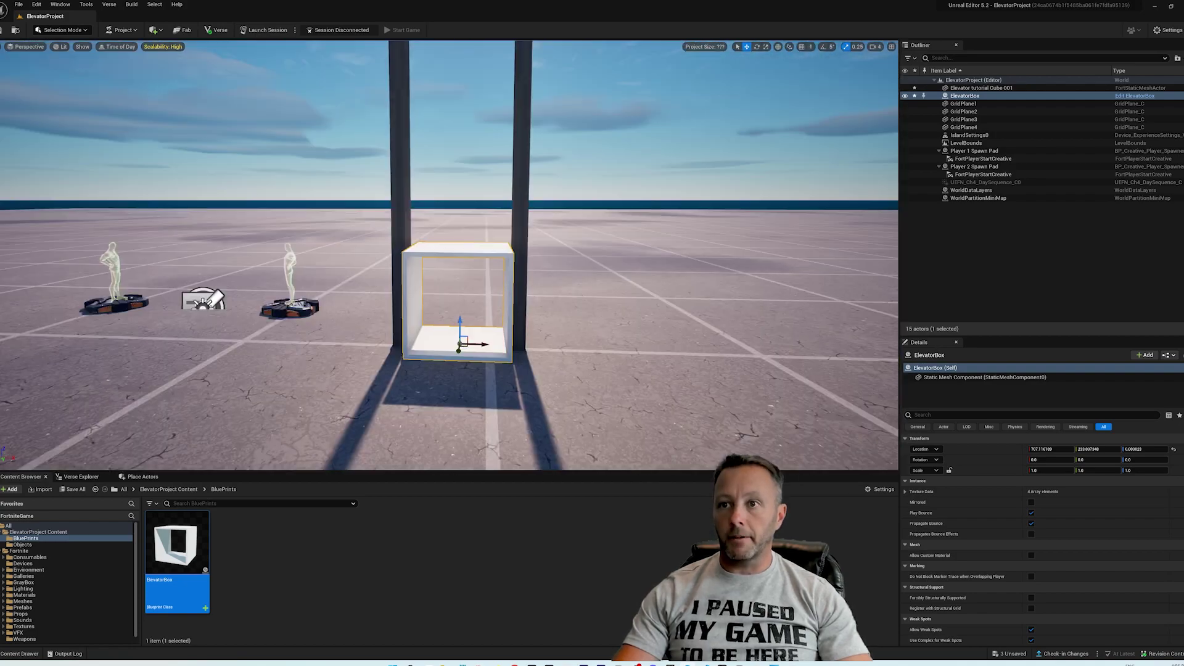
key(w)
right_drag(625, 381, 625, 381)
key(s)
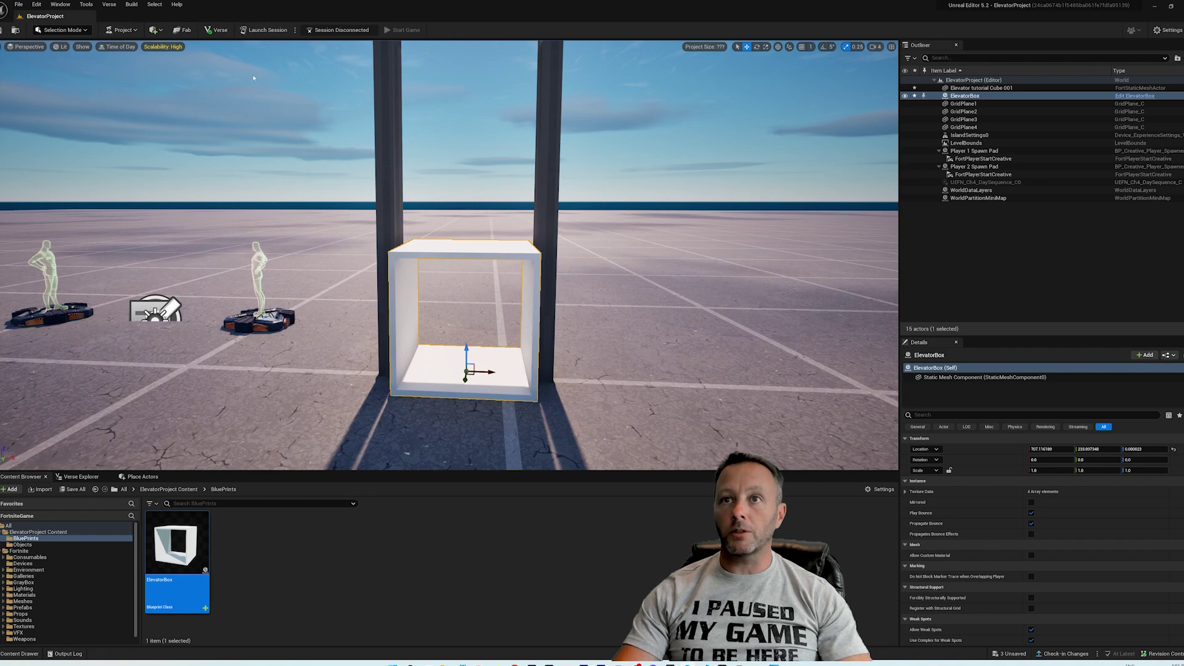
Step: Launch a play session with the level changes saved, walk the character into the ElevatorBox to test its collision, and end the game
click(252, 31)
click(652, 422)
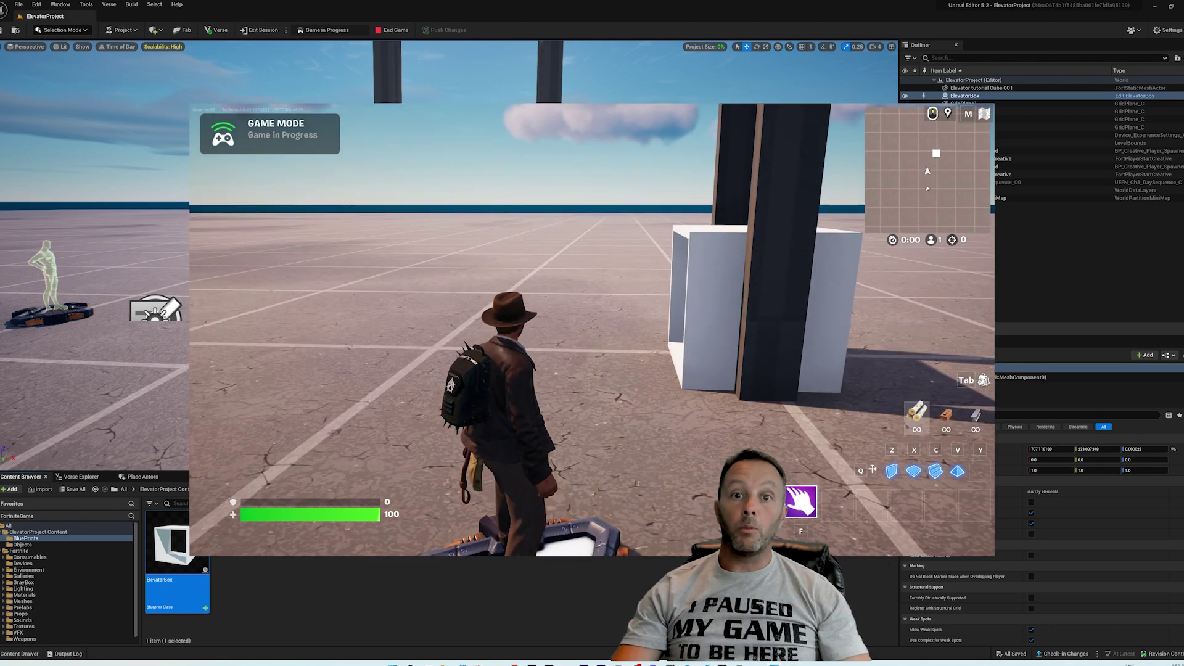
key(w)
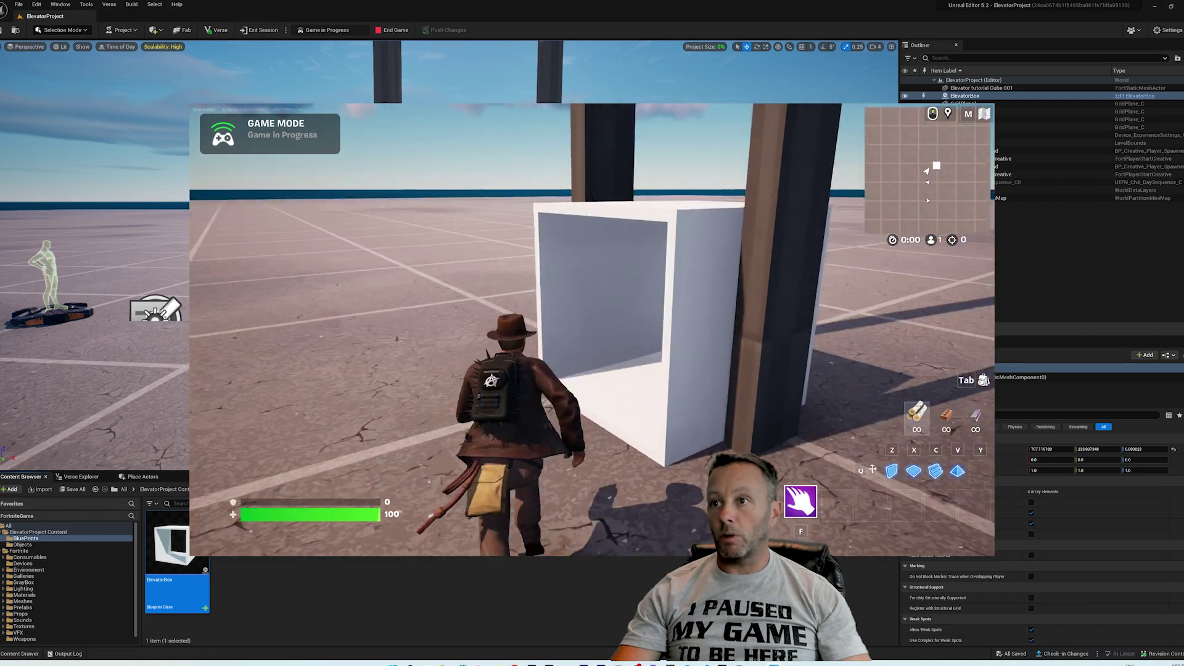
key(w)
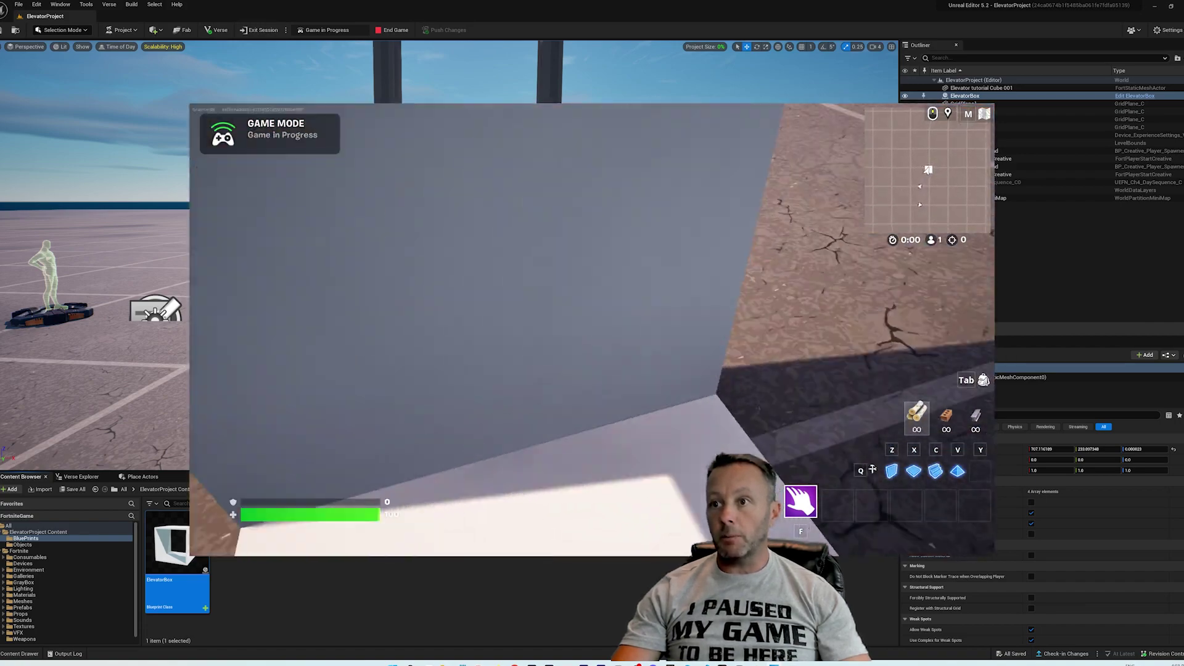
key(s)
key(w)
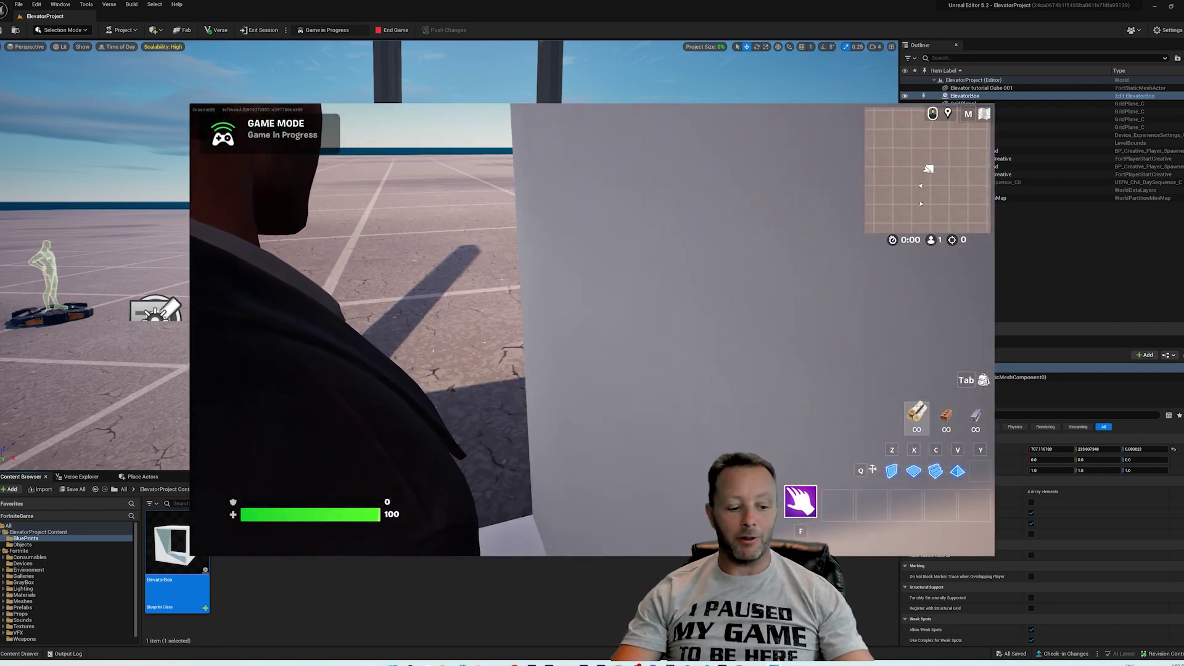
key(Escape)
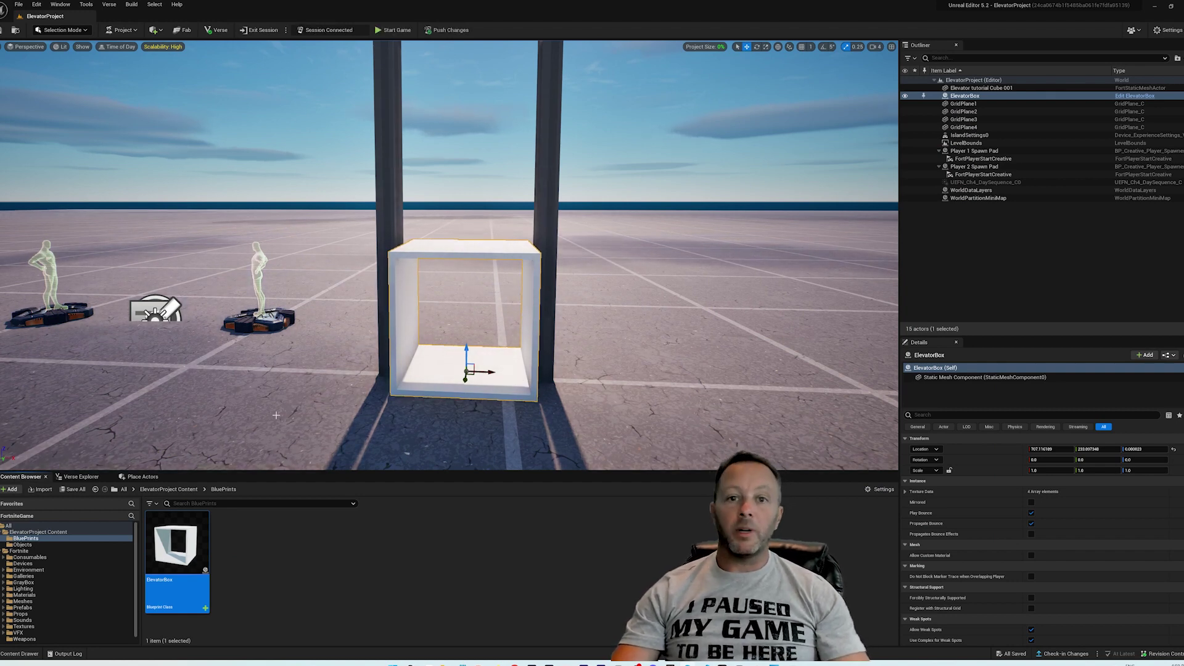
Step: Search the Fortnite Devices for "trigger" and place a Trigger device on the floor inside the ElevatorBox
click(23, 563)
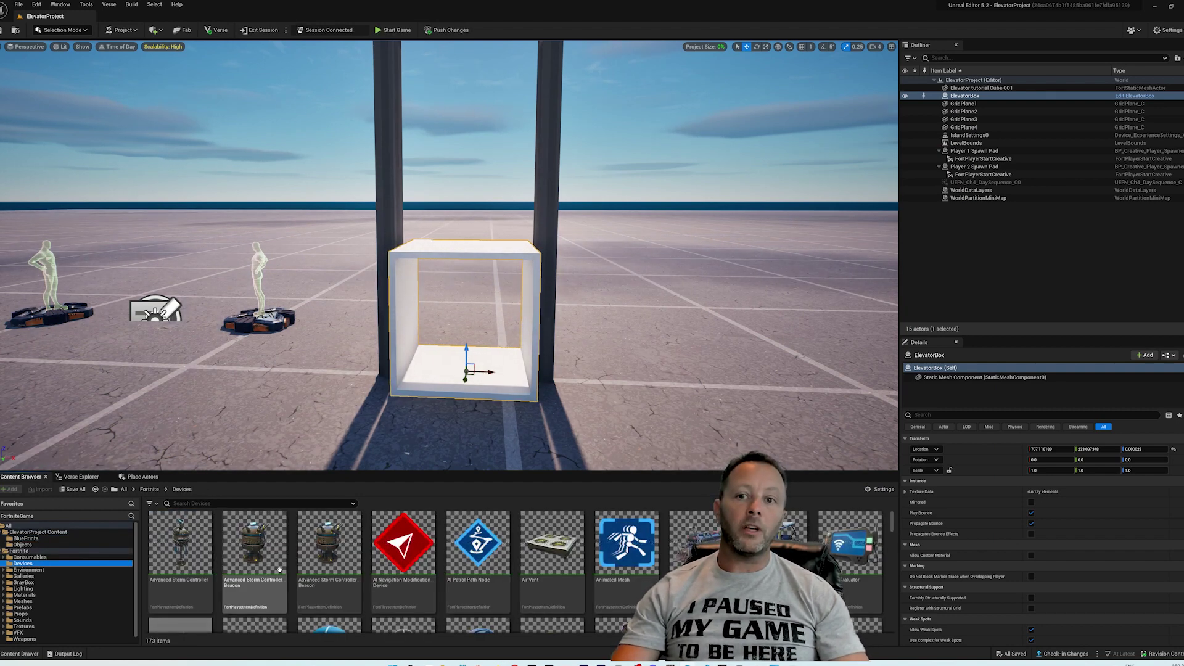
click(231, 504)
text(t)
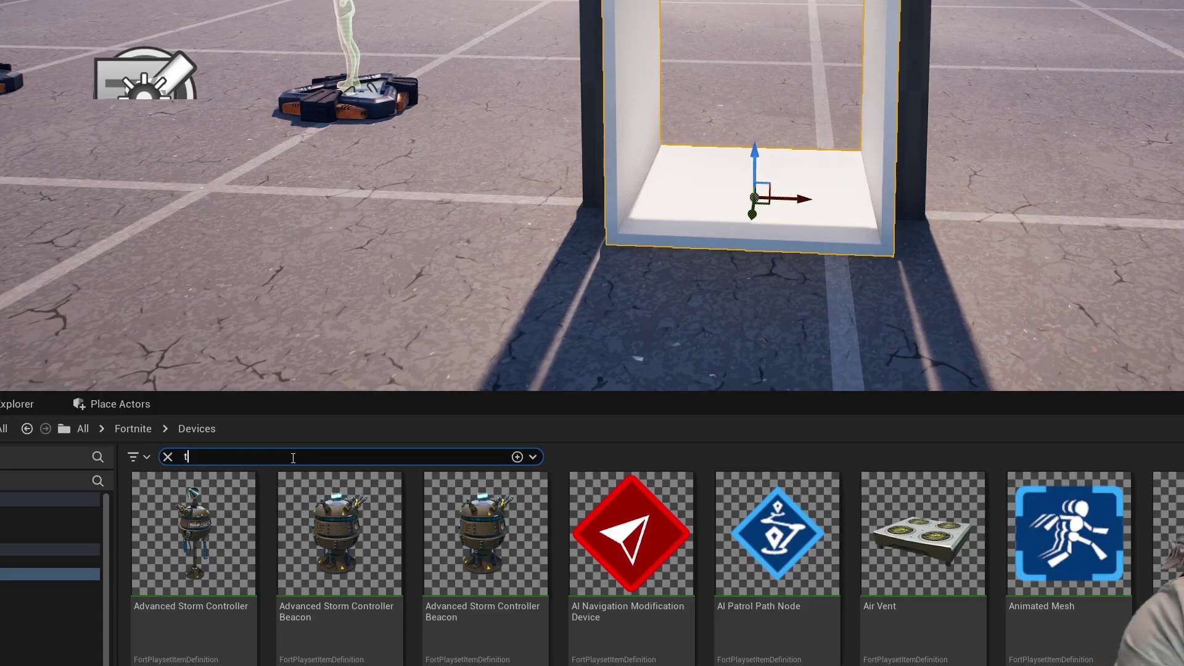
text(rigger)
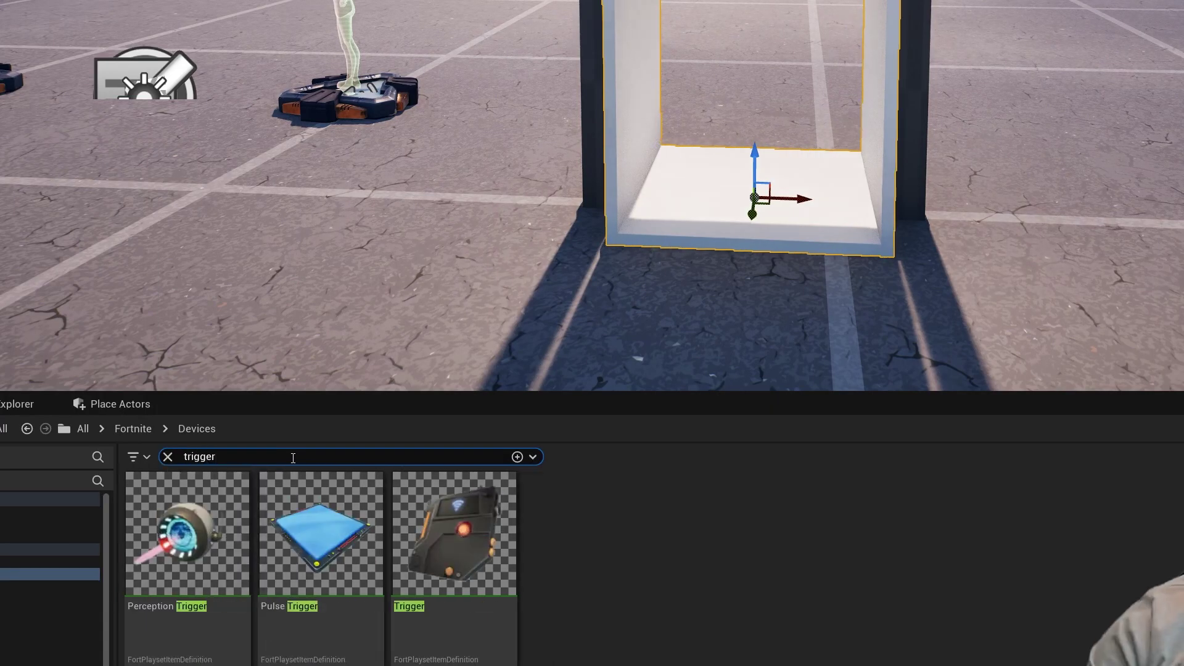
drag(453, 562, 765, 190)
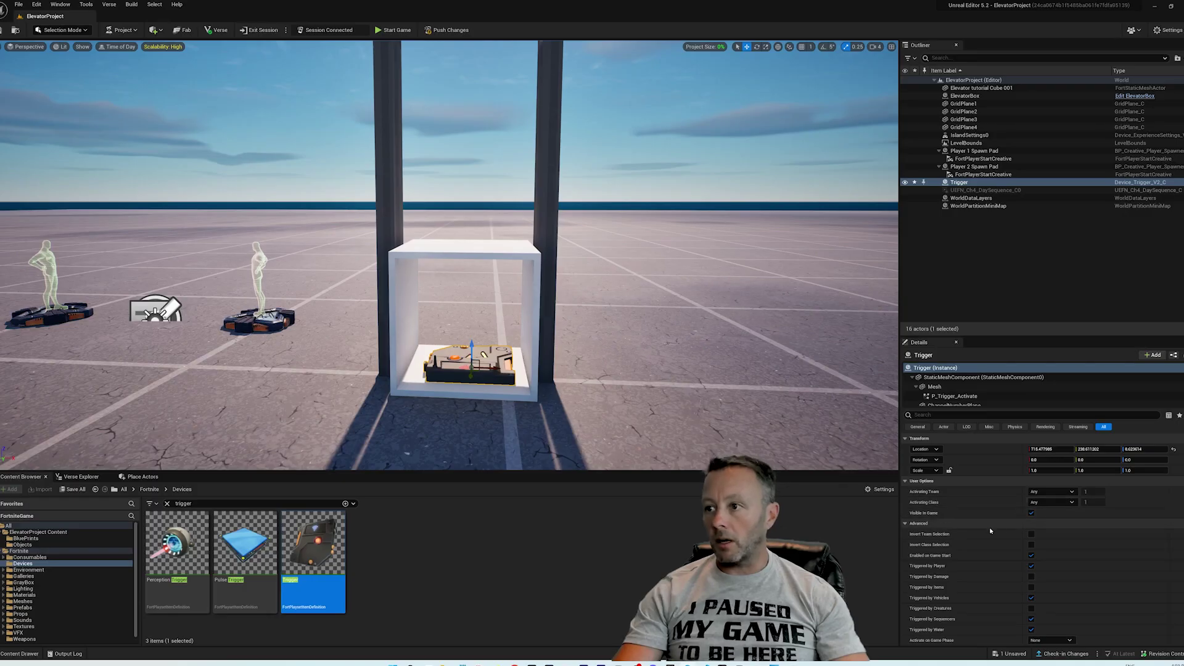
Step: Turn off Visible in Game for the Trigger and lower it slightly into the floor of the ElevatorBox
click(1031, 512)
scroll(487, 413, up, 5)
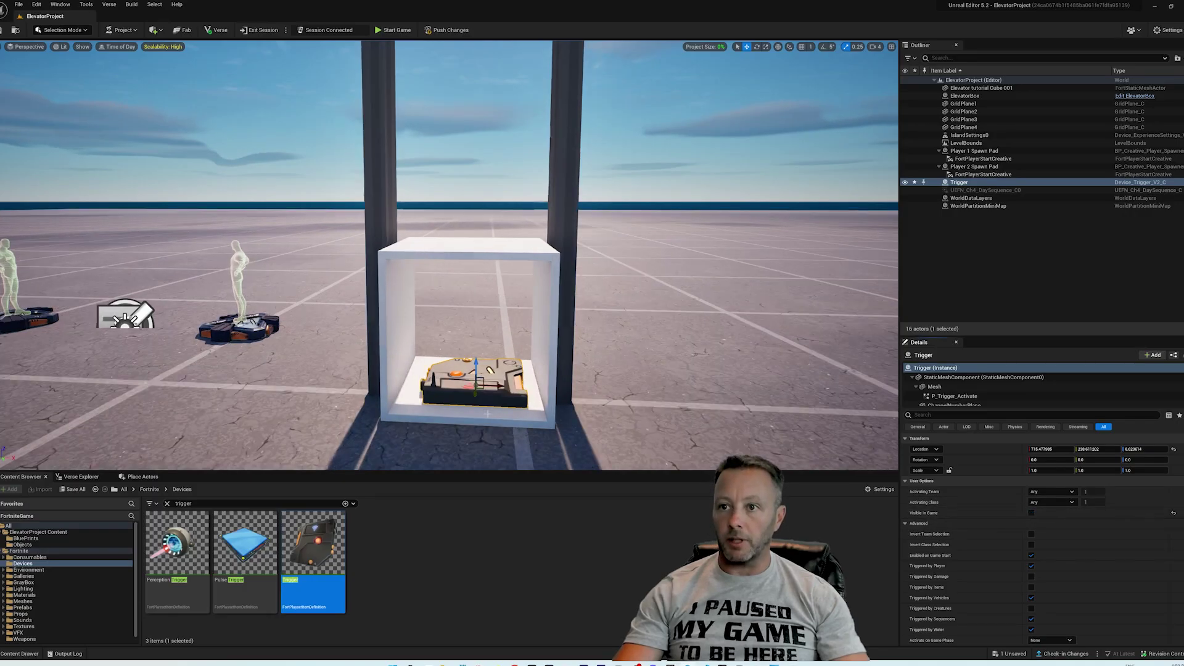
key(f)
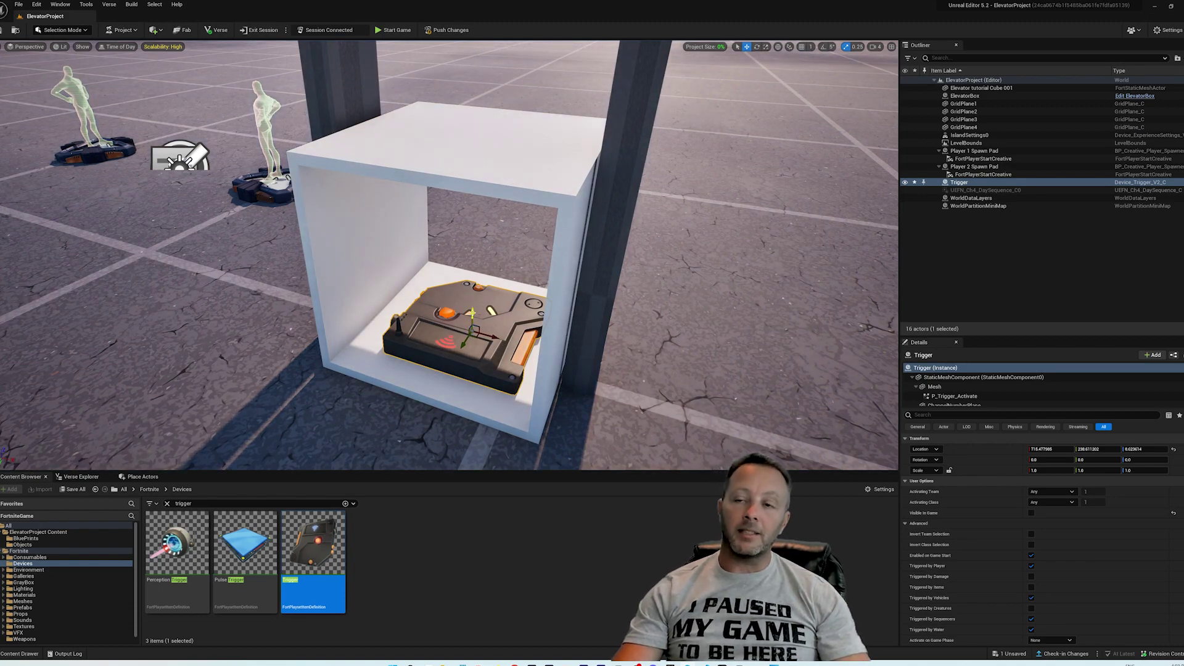
drag(473, 314, 473, 321)
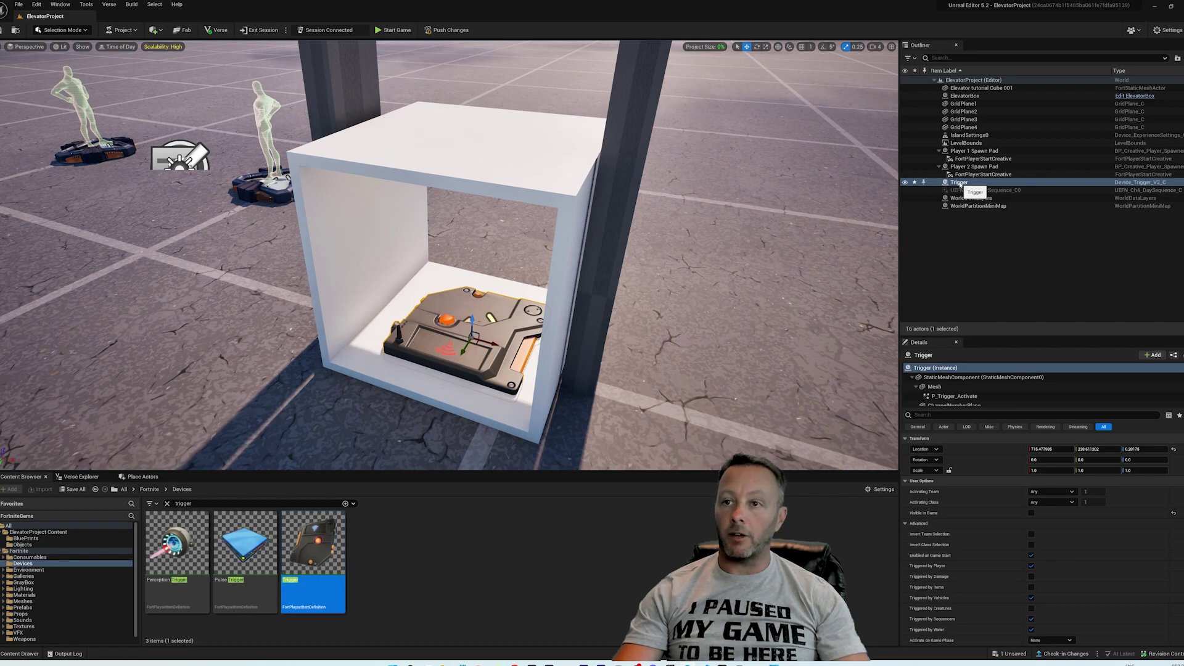
Step: Attach the Trigger to the ElevatorBox as its child actor
drag(961, 184, 972, 108)
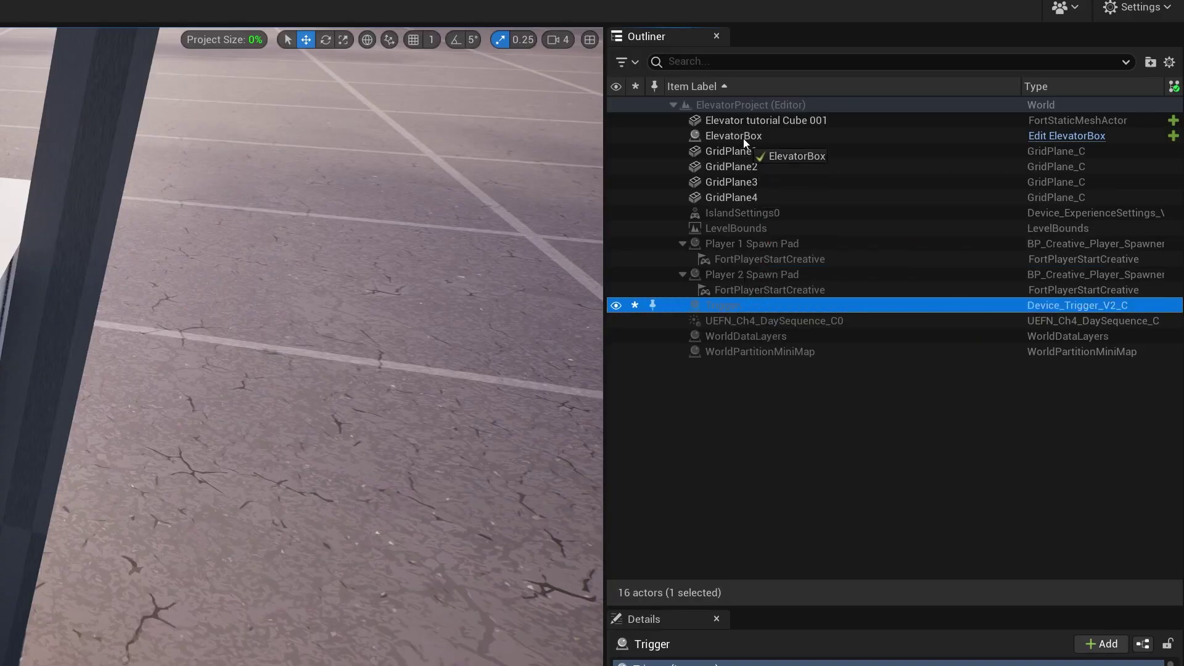
drag(744, 143, 745, 142)
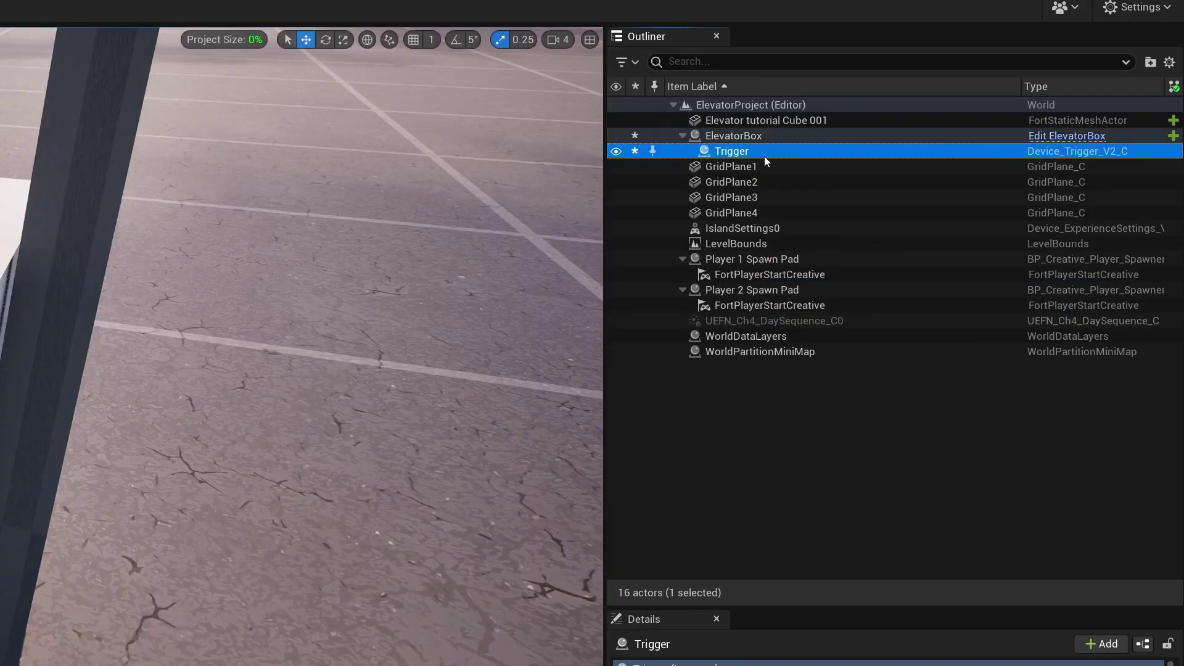
Step: Try raising the ElevatorBox along the rails to check whether the attached Trigger follows, and undo the move
click(730, 137)
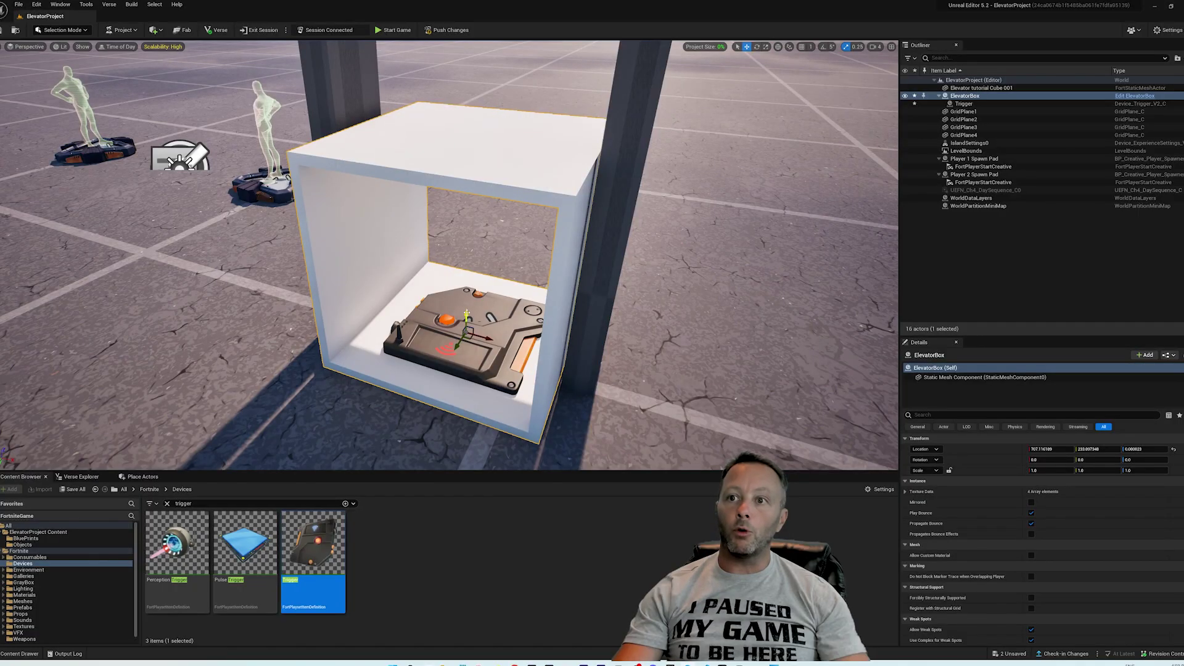
drag(467, 314, 504, 215)
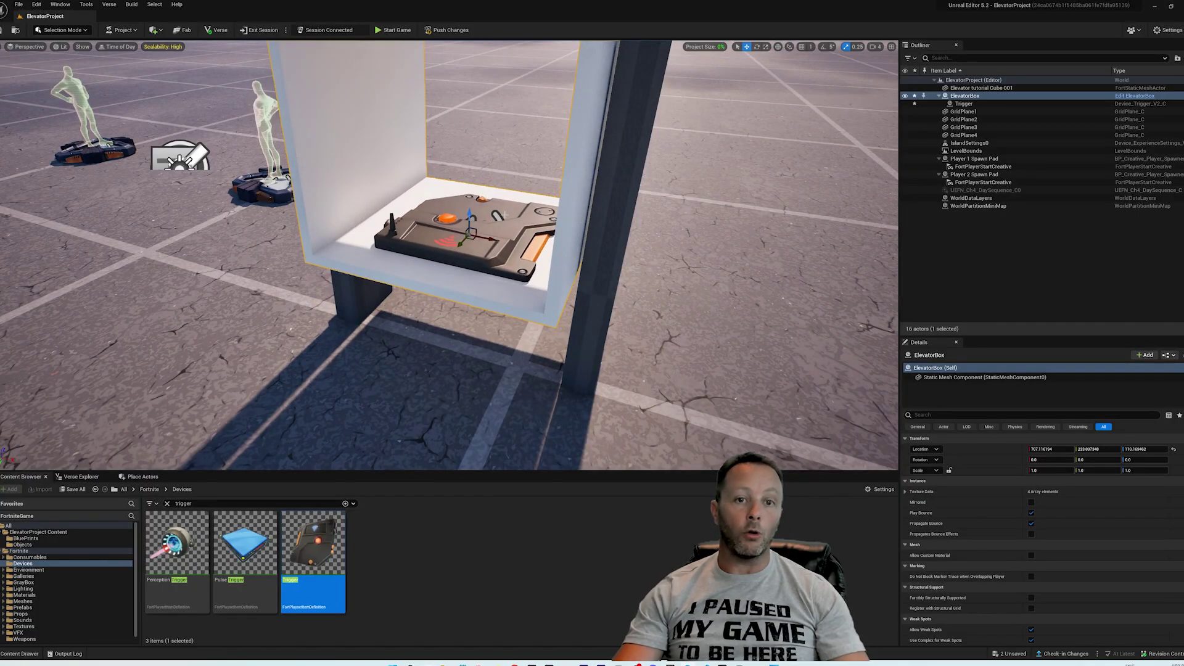
key(ctrl+z)
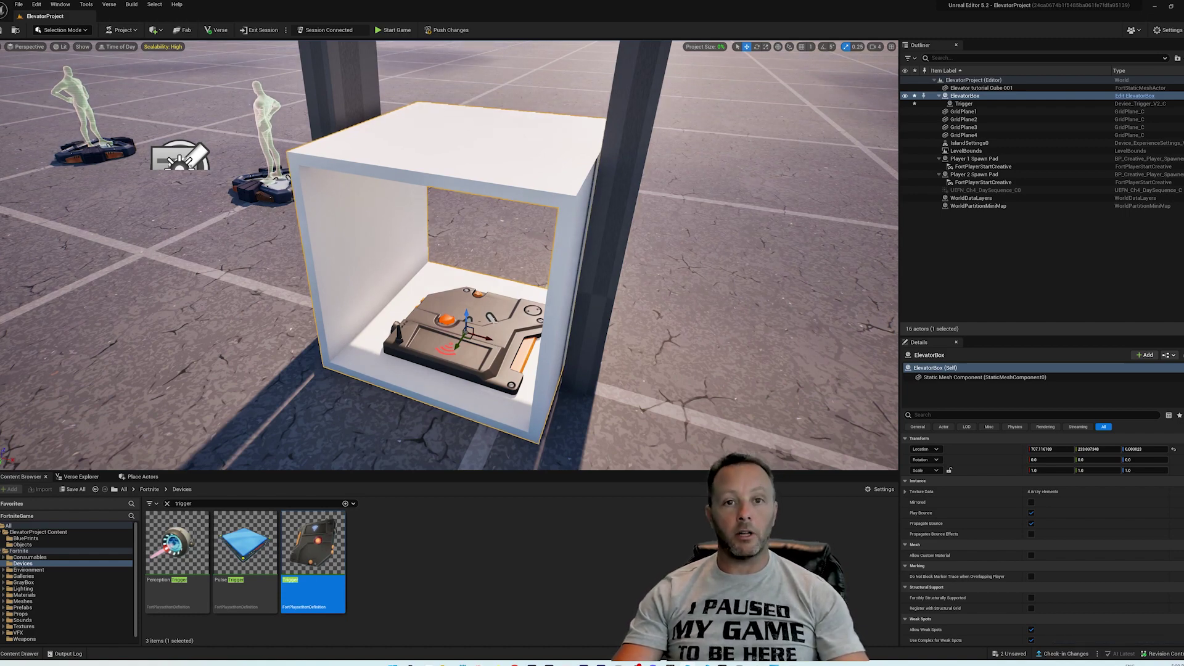
scroll(456, 336, down, 3)
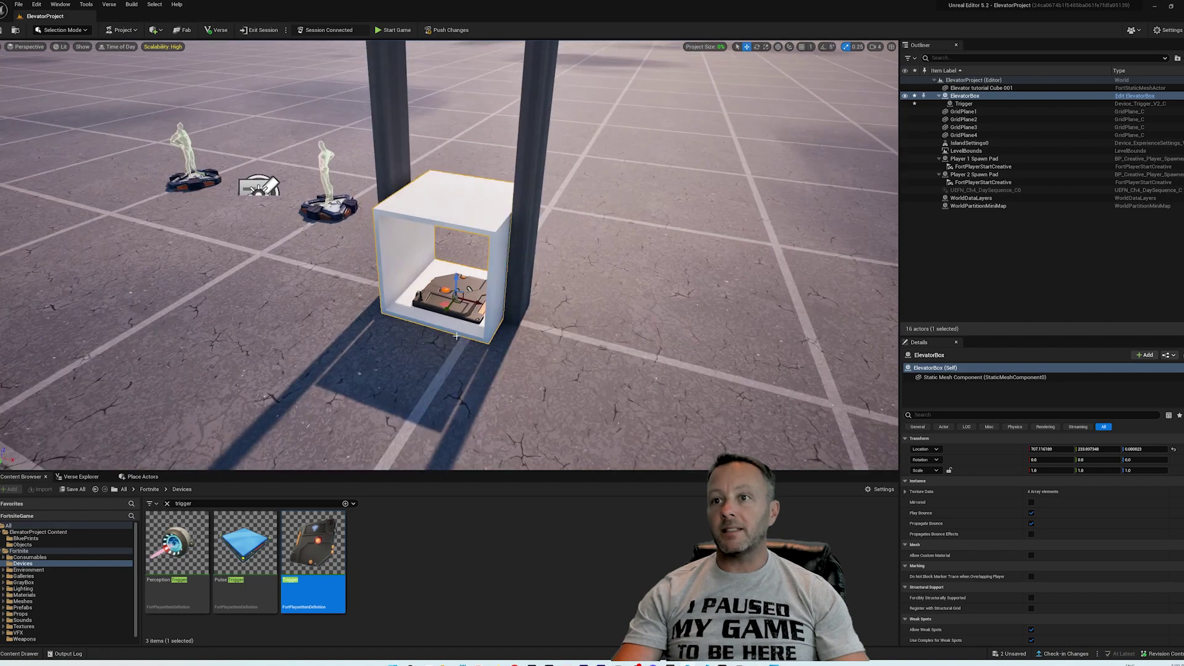